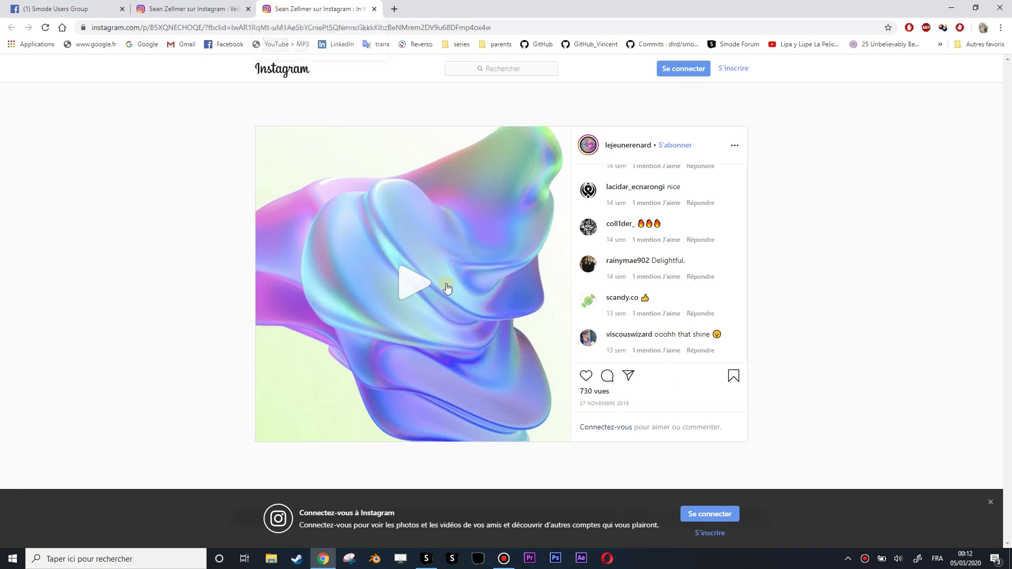
# - Play the reference clip, switch to Smode and create a new 1024 x 1024 compo
pyautogui.click(410, 289)
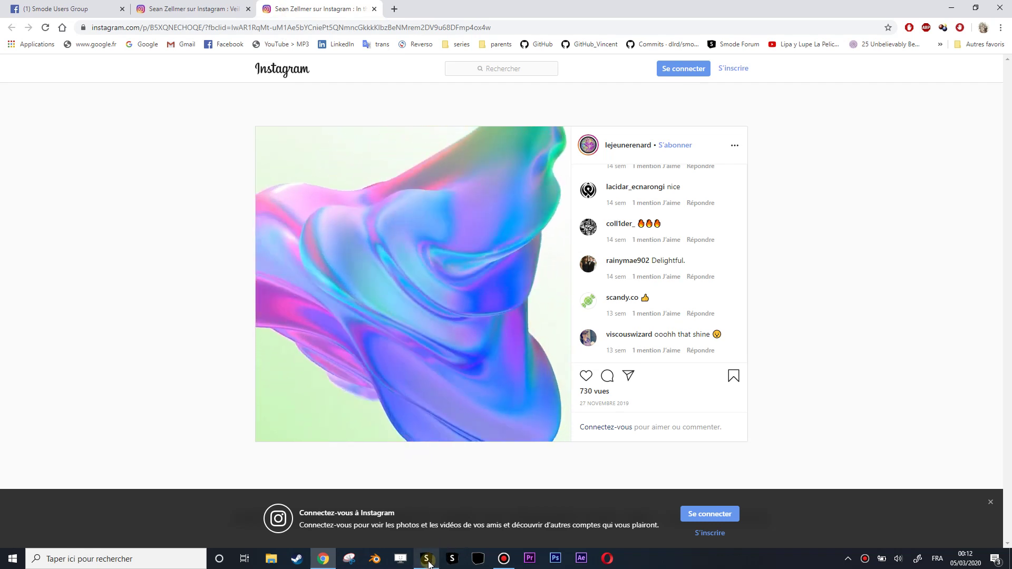
pyautogui.hotkey('alt', 'Tab')
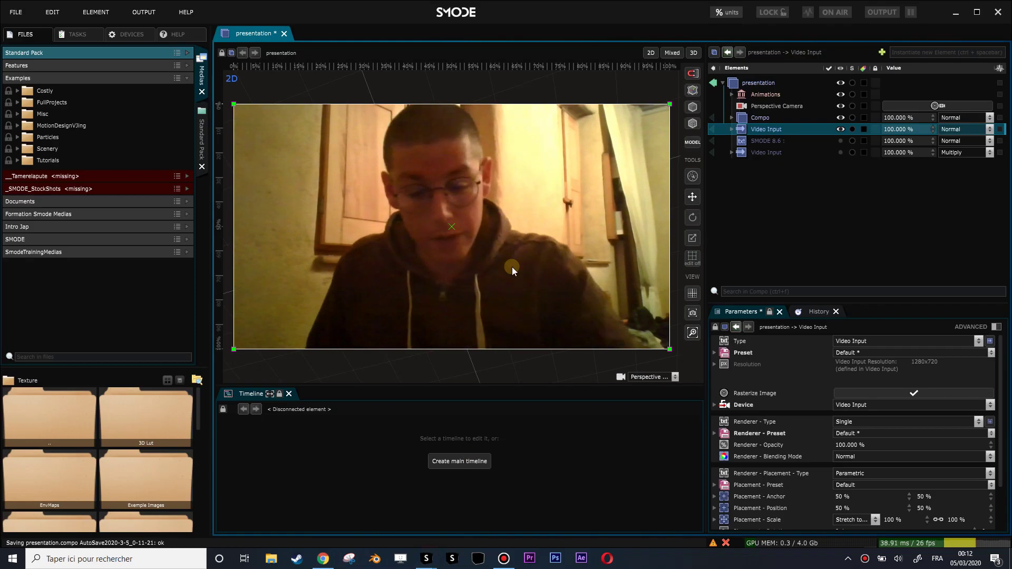
pyautogui.hotkey('ctrl', 'n')
pyautogui.click(482, 349)
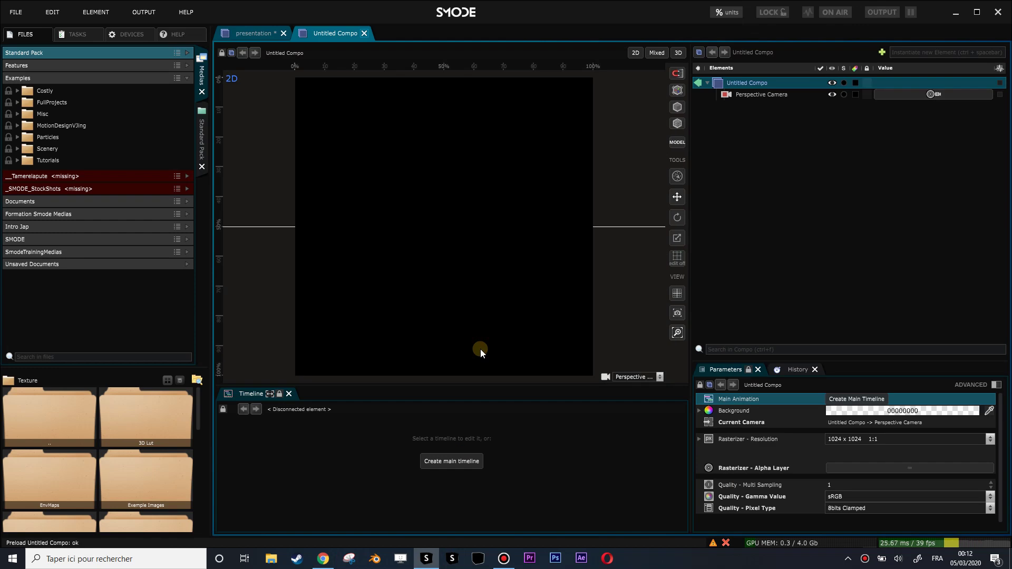
# - Add a Geosphere 3D layer to the new compo
pyautogui.rightClick(727, 133)
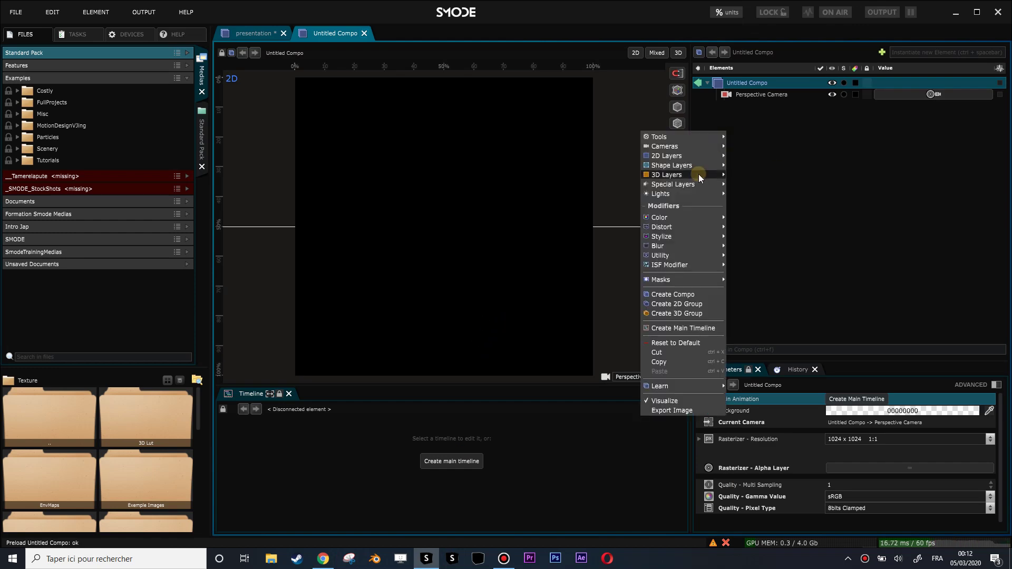
pyautogui.moveTo(691, 174)
pyautogui.click(755, 226)
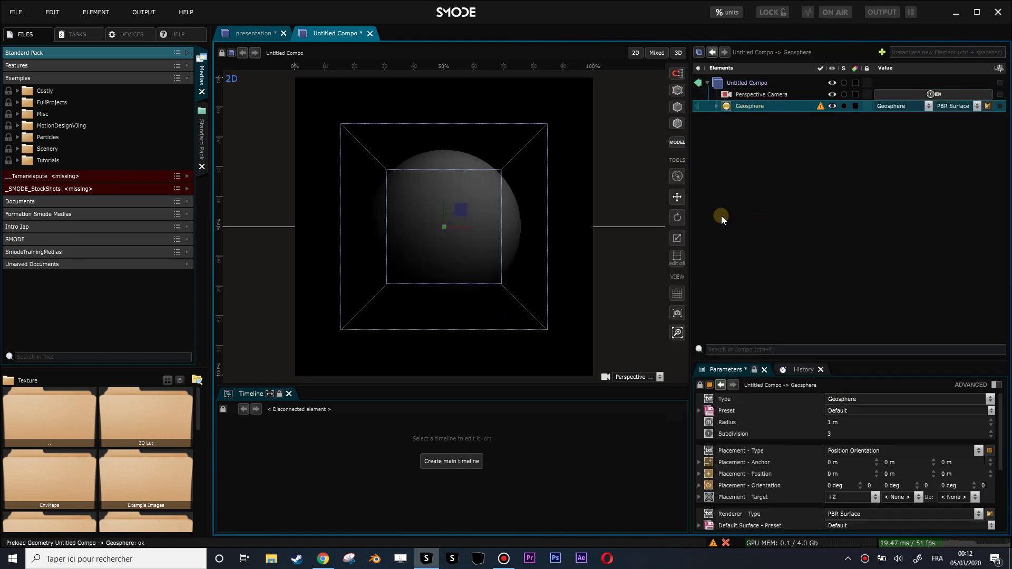
# - Turn the geosphere's renderer into a Group that holds its default PBR surface, and expand that surface
pyautogui.click(716, 107)
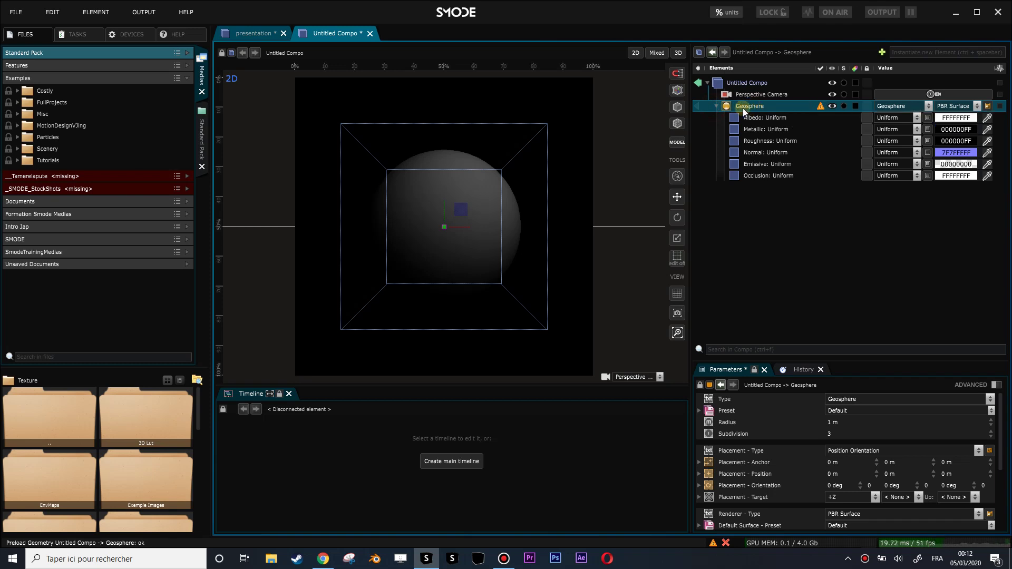
pyautogui.hotkey('ctrl', 'v')
pyautogui.press('Delete')
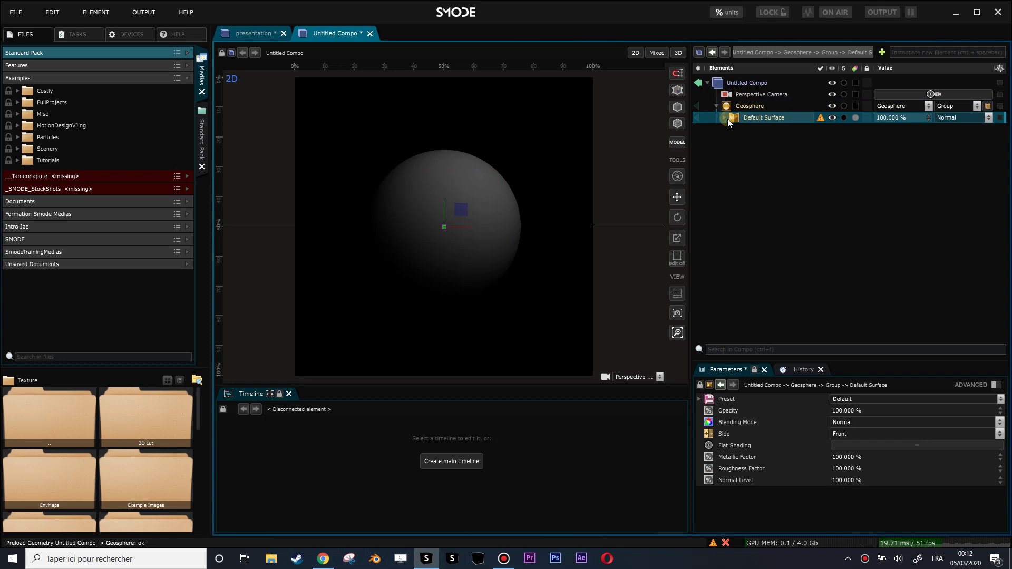
pyautogui.click(725, 118)
# - Set the compo's gamma value to Linear for the PBR surface and collapse the geosphere's elements
pyautogui.moveTo(820, 119)
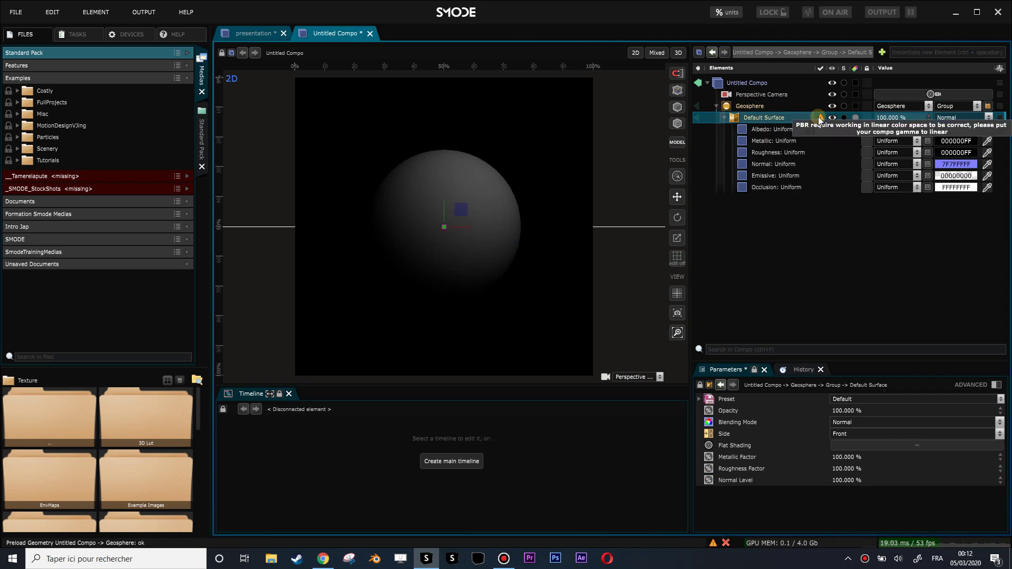
pyautogui.click(728, 84)
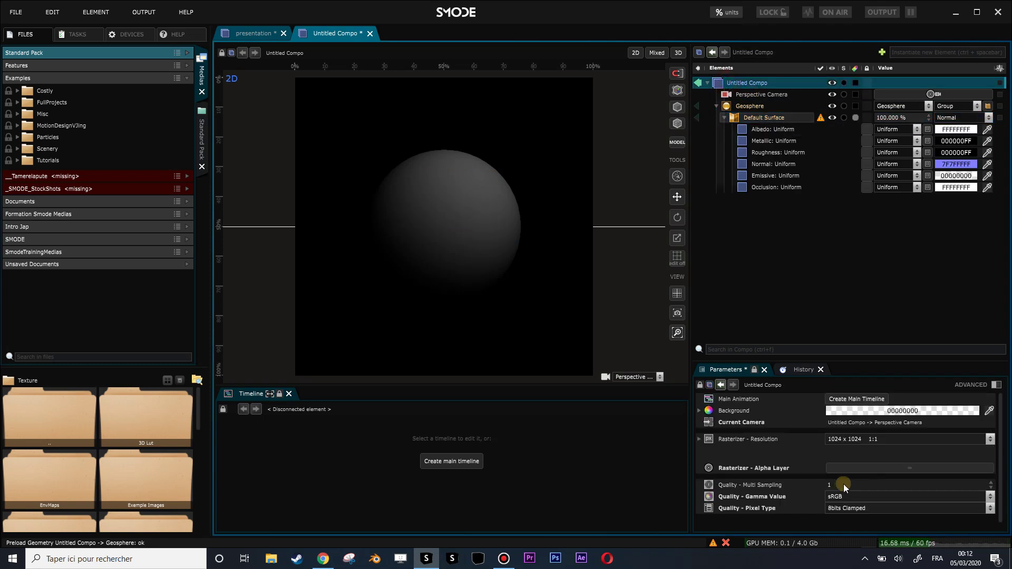
pyautogui.click(854, 498)
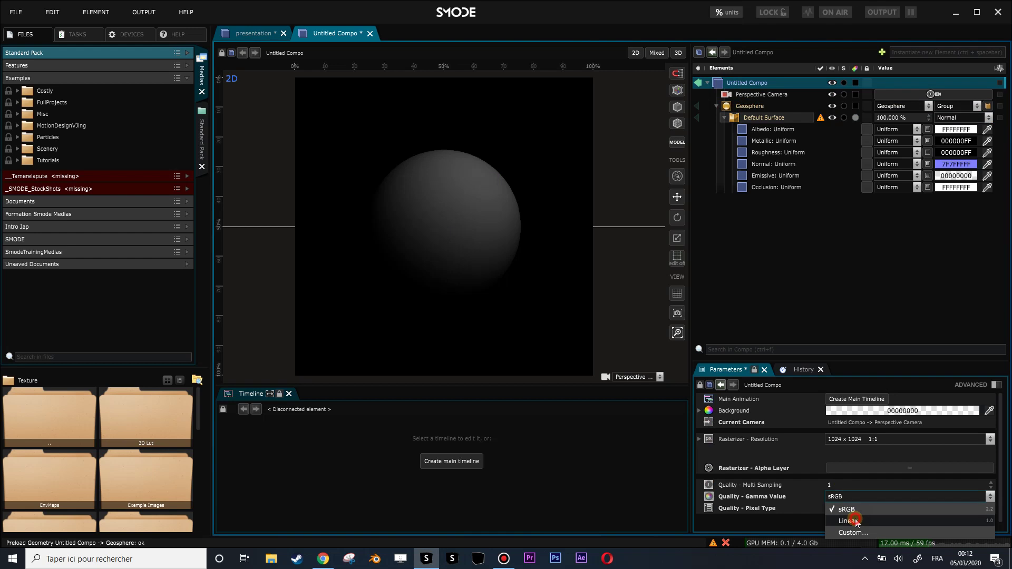
pyautogui.click(850, 522)
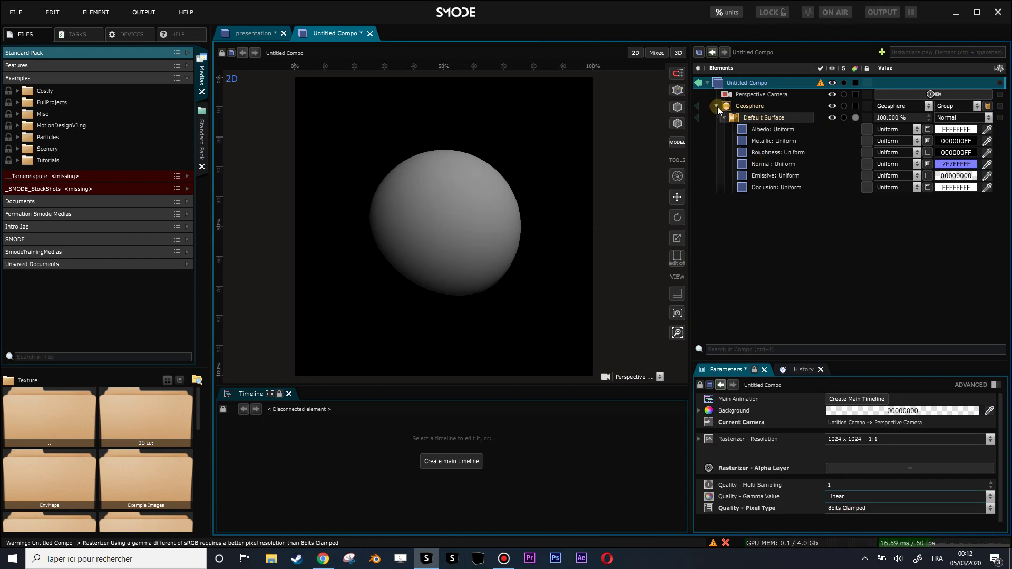
pyautogui.click(717, 106)
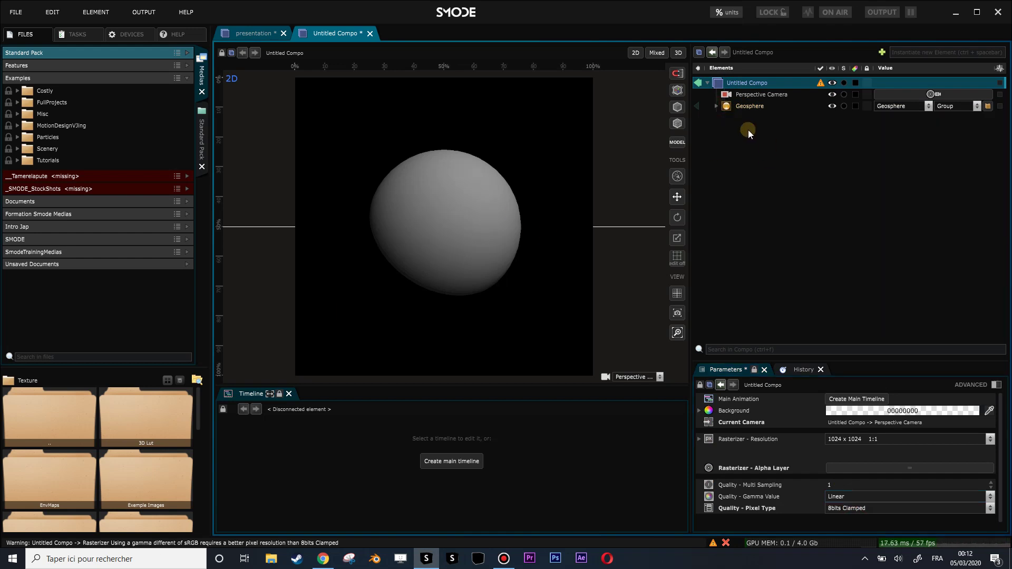
# - Add a Position Noise distort modifier to the geosphere and collapse its default surface
pyautogui.rightClick(746, 130)
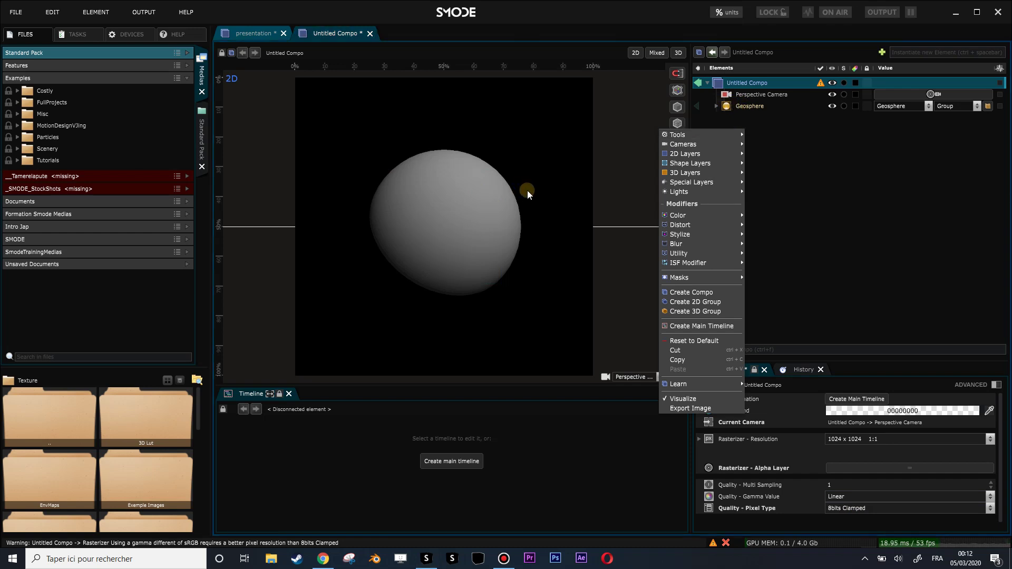
pyautogui.click(525, 206)
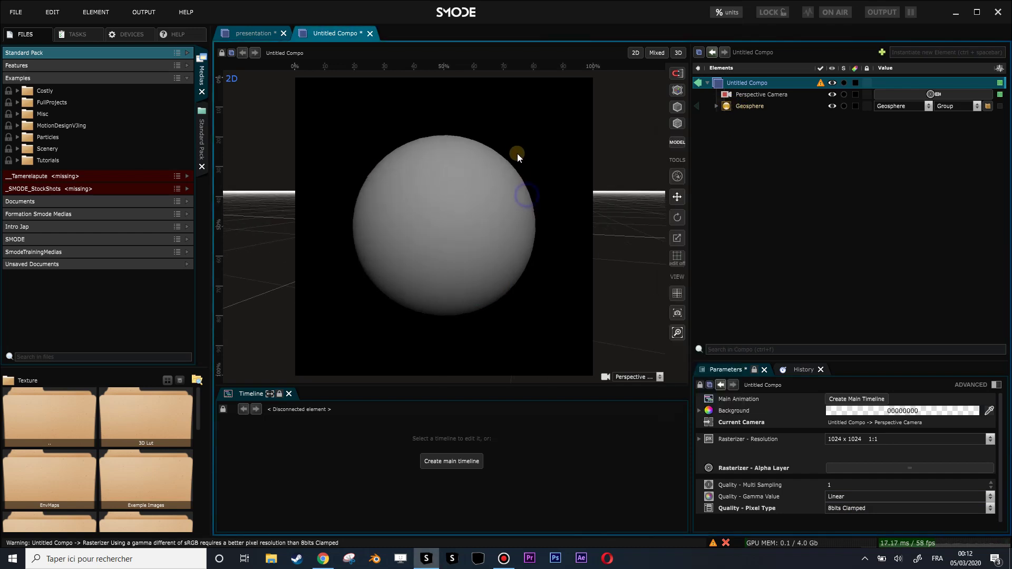
pyautogui.rightClick(740, 109)
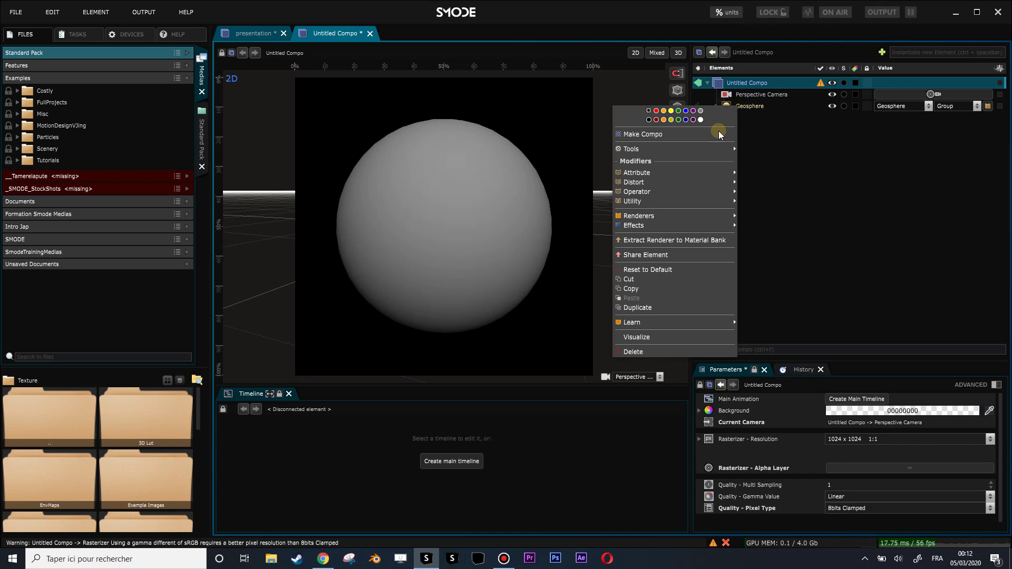
pyautogui.moveTo(650, 183)
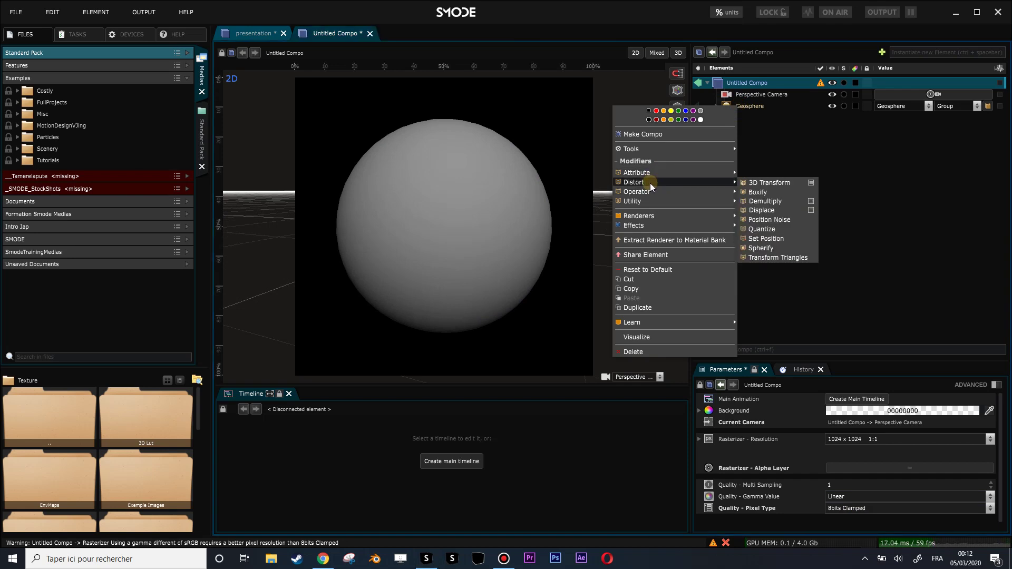
pyautogui.click(768, 221)
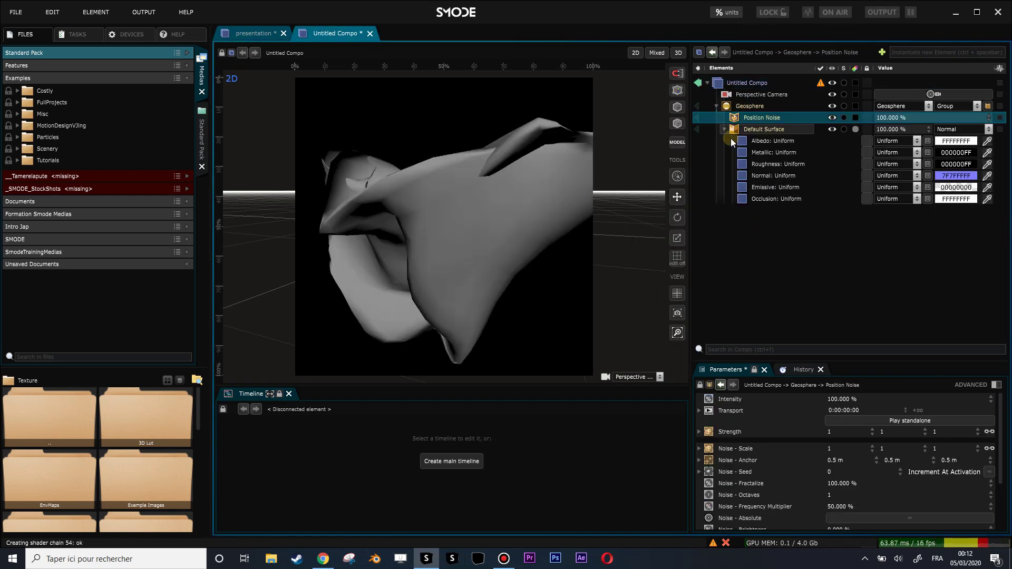
pyautogui.click(726, 130)
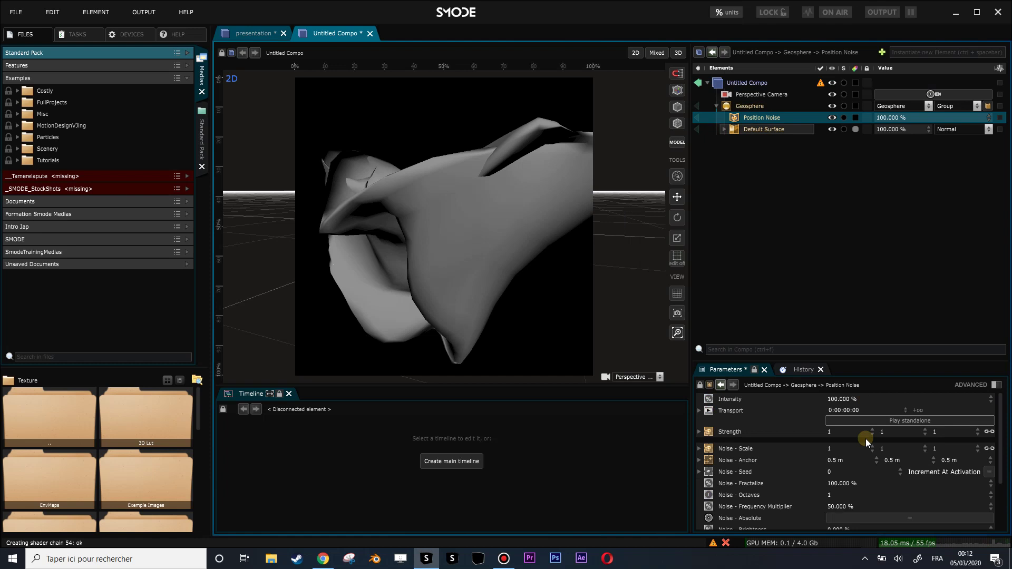
# - Set the Position Noise strength to 0.25 on all axes and its noise scale to 0.22, 0.52 and 0.86
pyautogui.moveTo(878, 361); pyautogui.dragTo(862, 259)
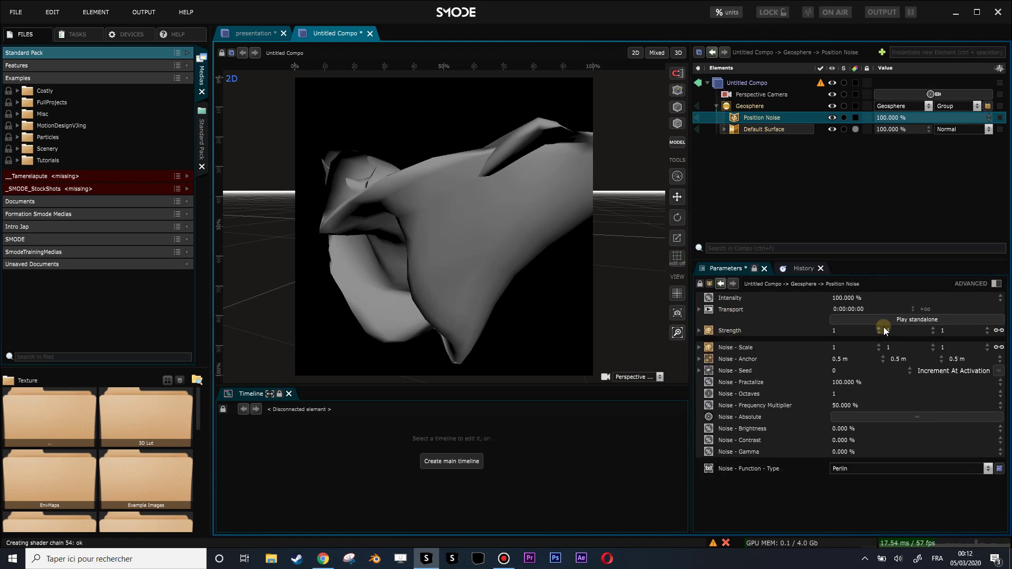
pyautogui.moveTo(904, 330)
pyautogui.mouseDown()
pyautogui.moveTo(903, 381)
pyautogui.moveTo(891, 332)
pyautogui.moveTo(908, 340)
pyautogui.mouseUp()
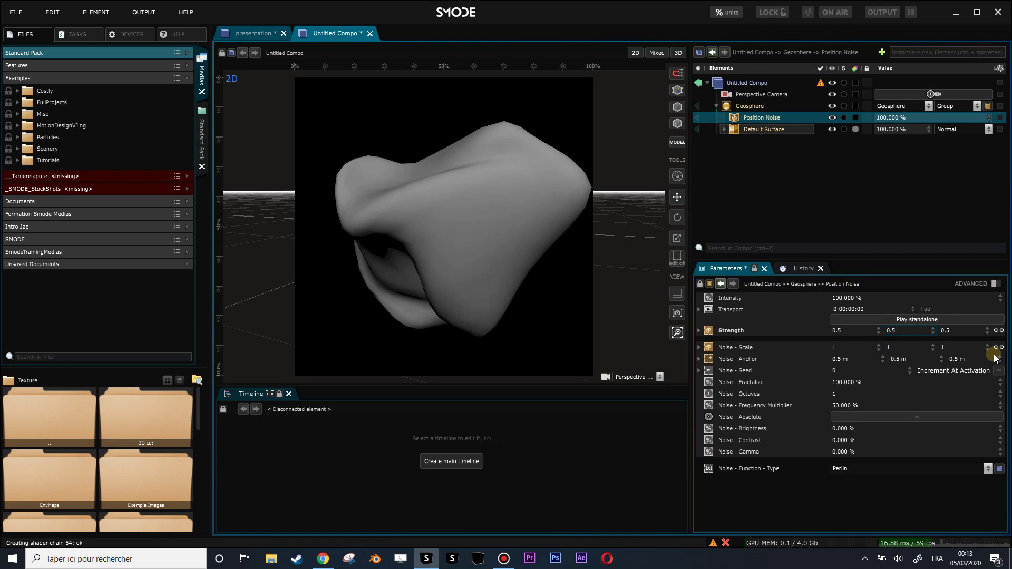
pyautogui.moveTo(842, 349); pyautogui.dragTo(843, 401)
pyautogui.moveTo(799, 351); pyautogui.dragTo(756, 150)
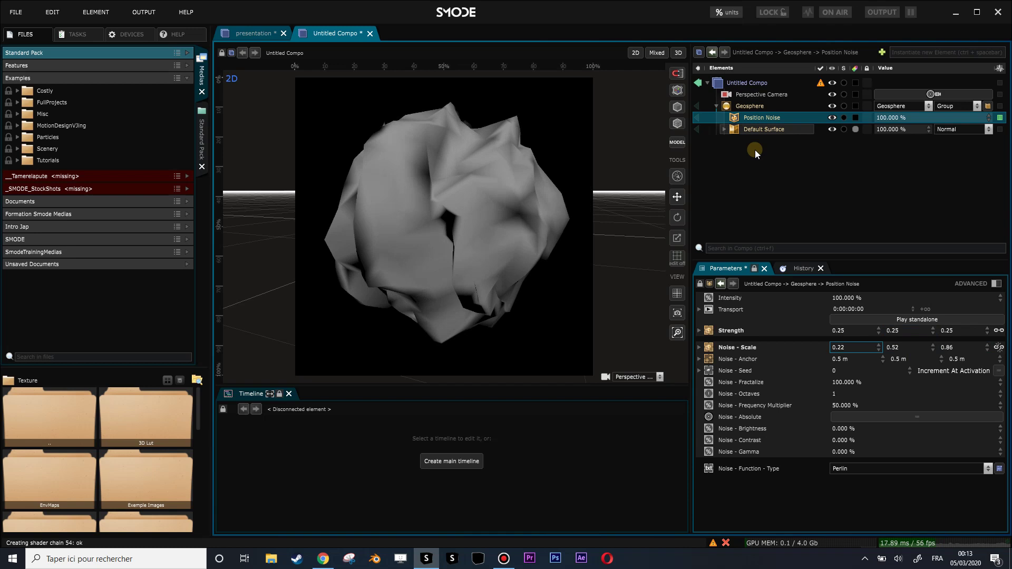
# - Set the geosphere's subdivision to 6 to smooth the distorted mesh
pyautogui.click(740, 106)
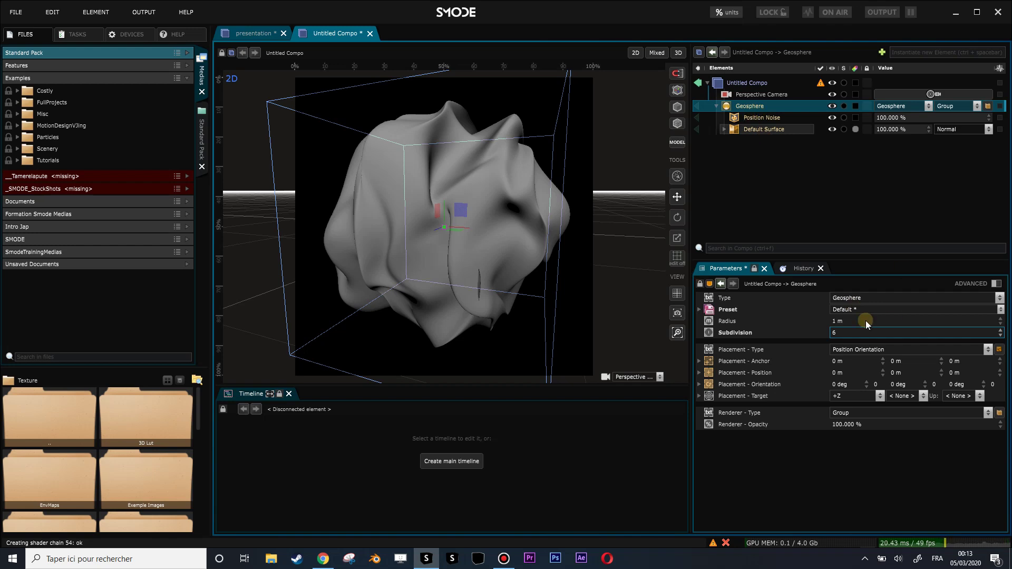
pyautogui.click(753, 120)
pyautogui.click(750, 109)
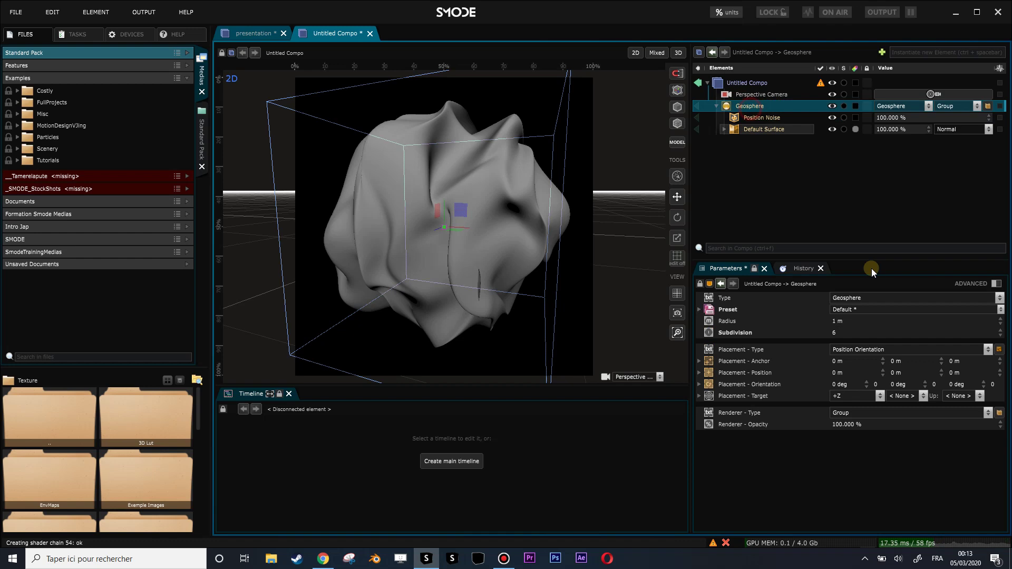
pyautogui.click(762, 334)
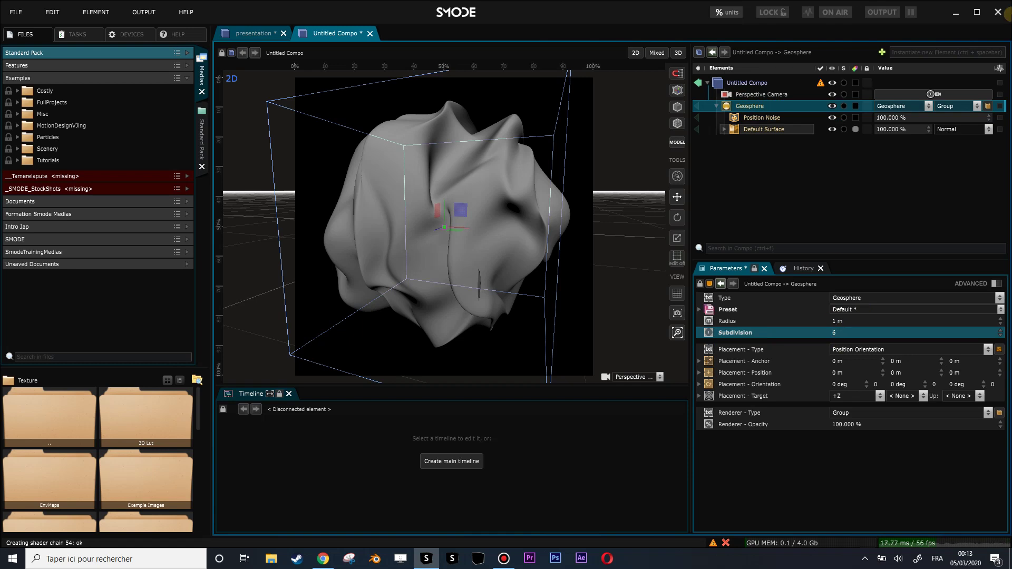
# - Stretch the Position Noise by setting its noise scale to 0.1, 1.39 and 1.18
pyautogui.click(751, 119)
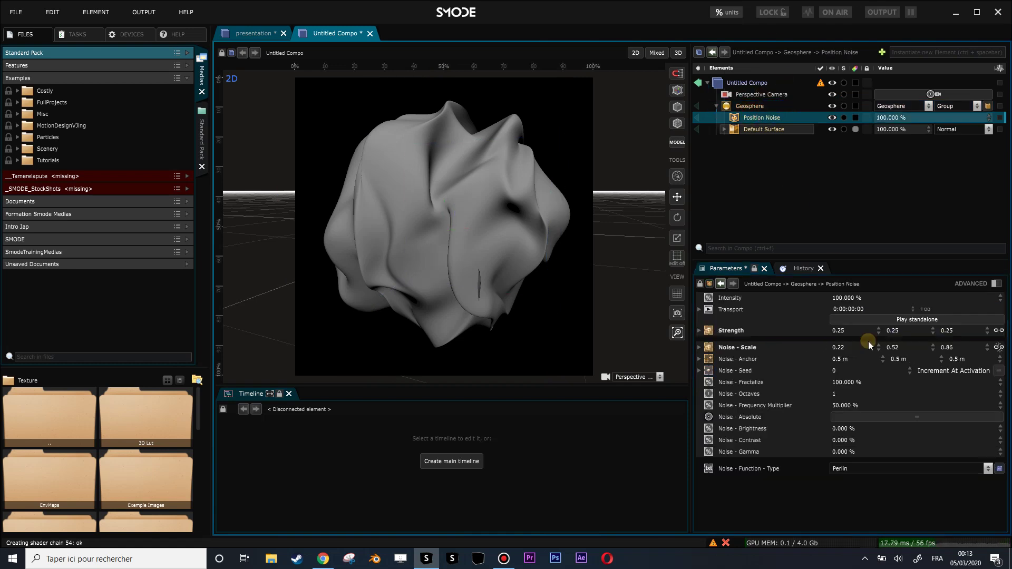
pyautogui.moveTo(846, 351); pyautogui.dragTo(851, 357)
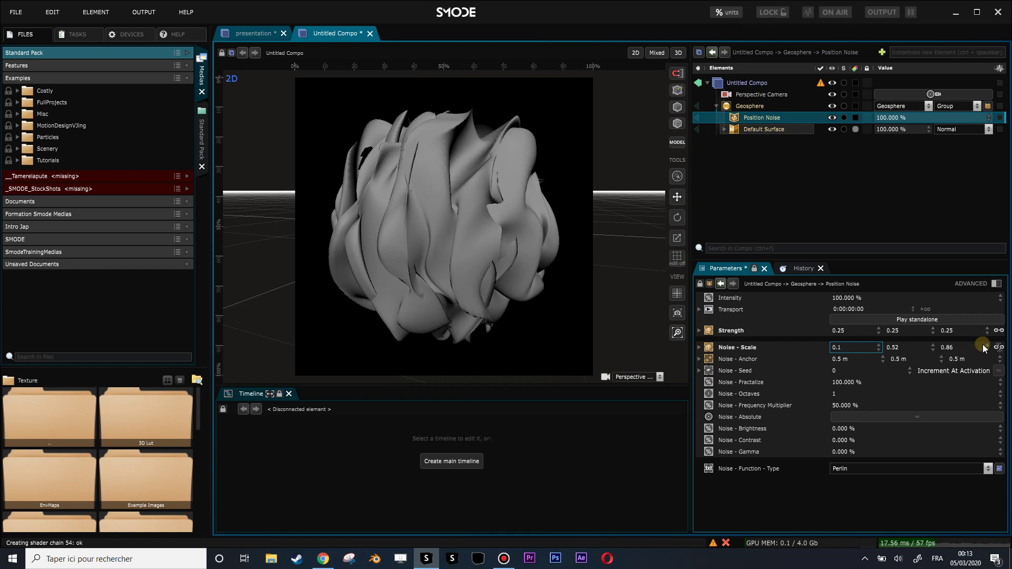
pyautogui.doubleClick(955, 347)
pyautogui.write('1')
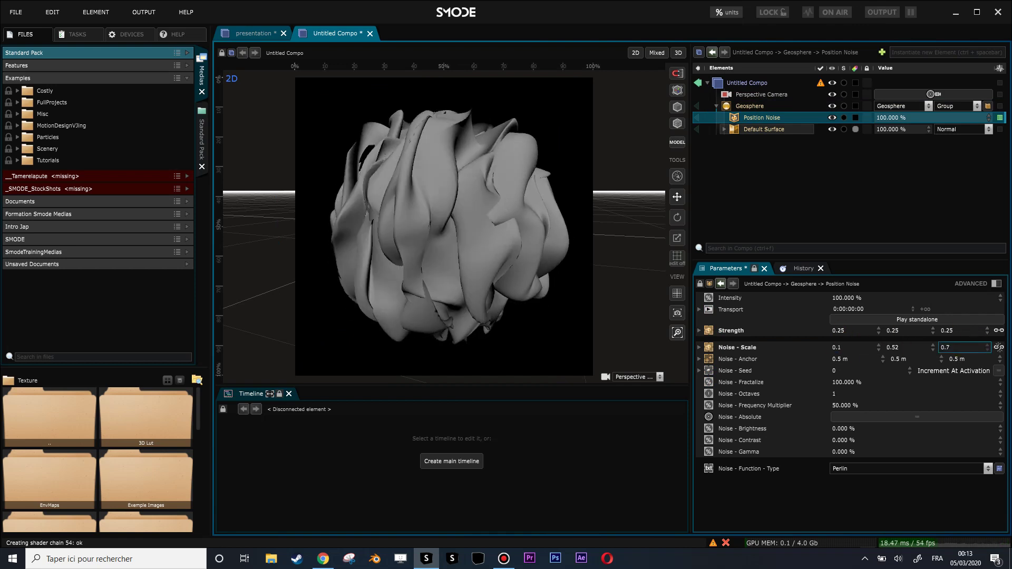
pyautogui.moveTo(956, 347); pyautogui.dragTo(956, 337)
pyautogui.moveTo(895, 348)
pyautogui.mouseDown()
pyautogui.moveTo(895, 373)
pyautogui.moveTo(895, 255)
pyautogui.moveTo(894, 346)
pyautogui.mouseUp()
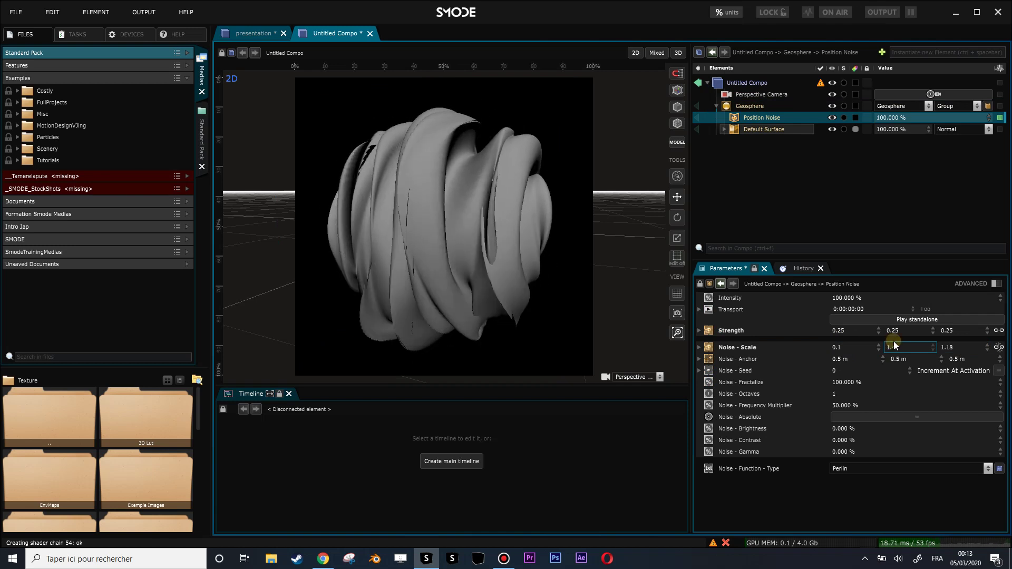
# - Set the Position Noise strength to 0.03, 0.23 and 0.25 per axis and animate the noise with a standalone player
pyautogui.doubleClick(952, 331)
pyautogui.write('0')
pyautogui.moveTo(952, 332); pyautogui.dragTo(850, 343)
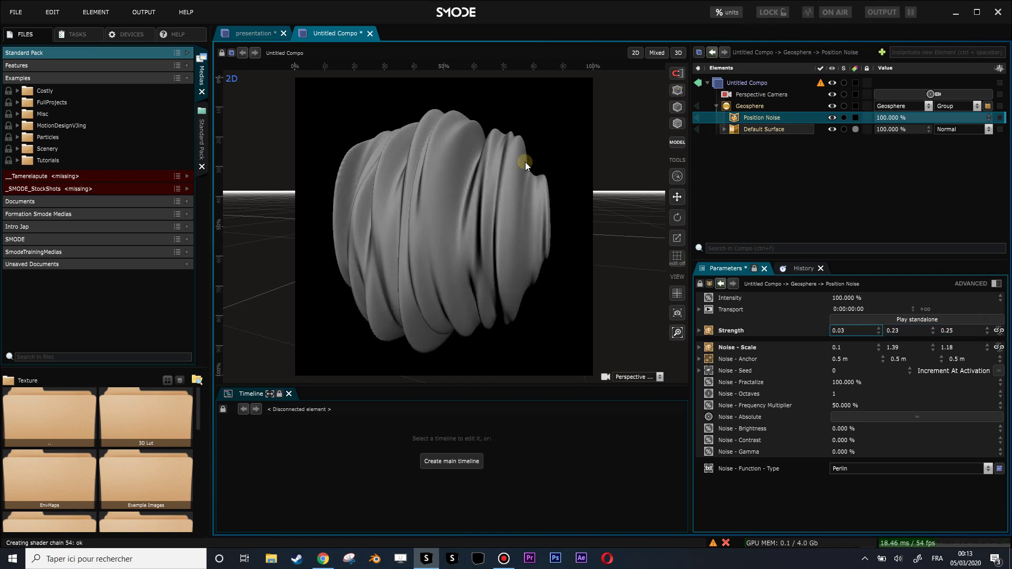
pyautogui.click(917, 319)
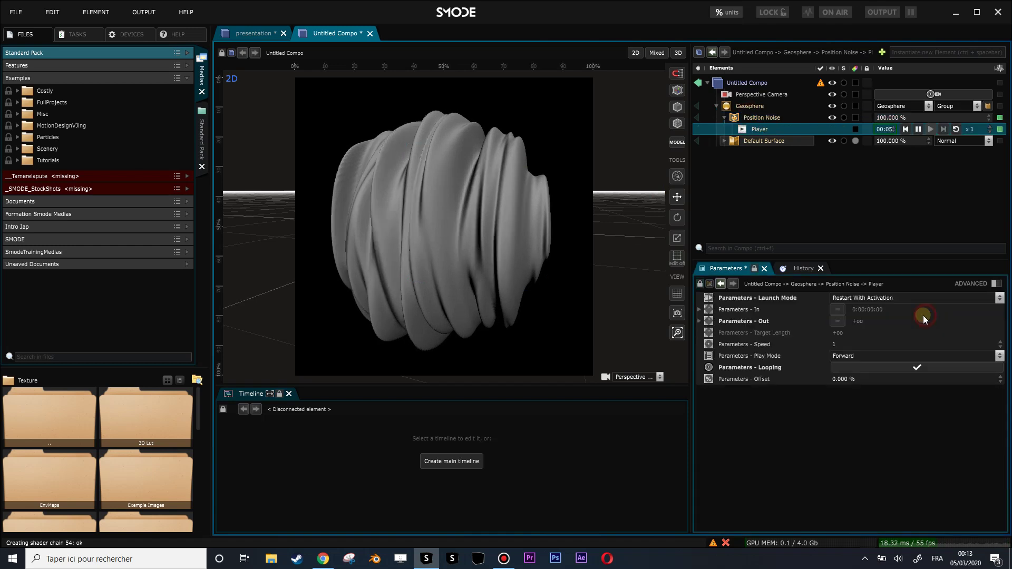
pyautogui.moveTo(532, 194); pyautogui.dragTo(354, 224)
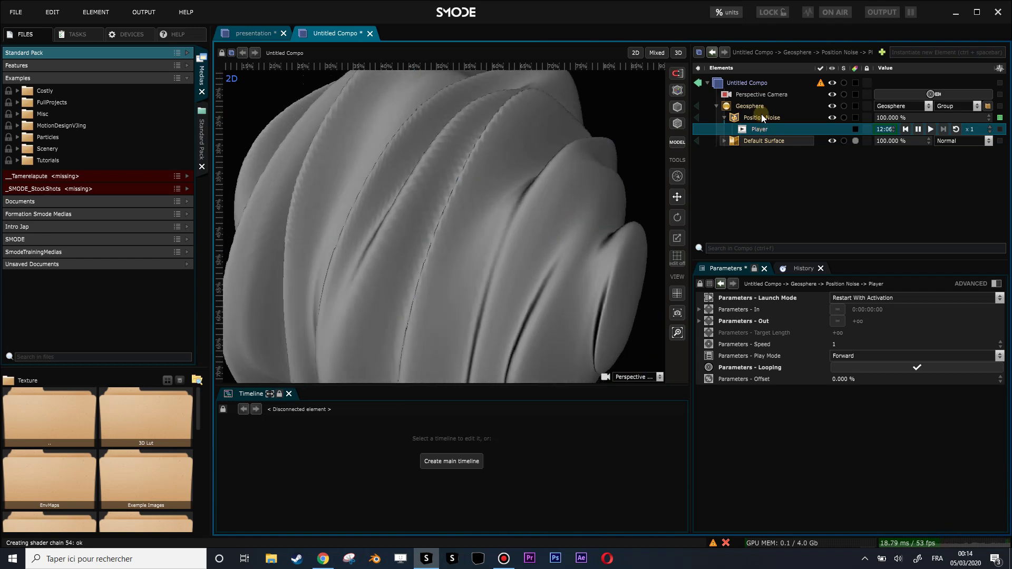
# - Set the geosphere's subdivision to 7 and inspect the smoother folds up close
pyautogui.click(752, 108)
pyautogui.click(850, 331)
pyautogui.write('7')
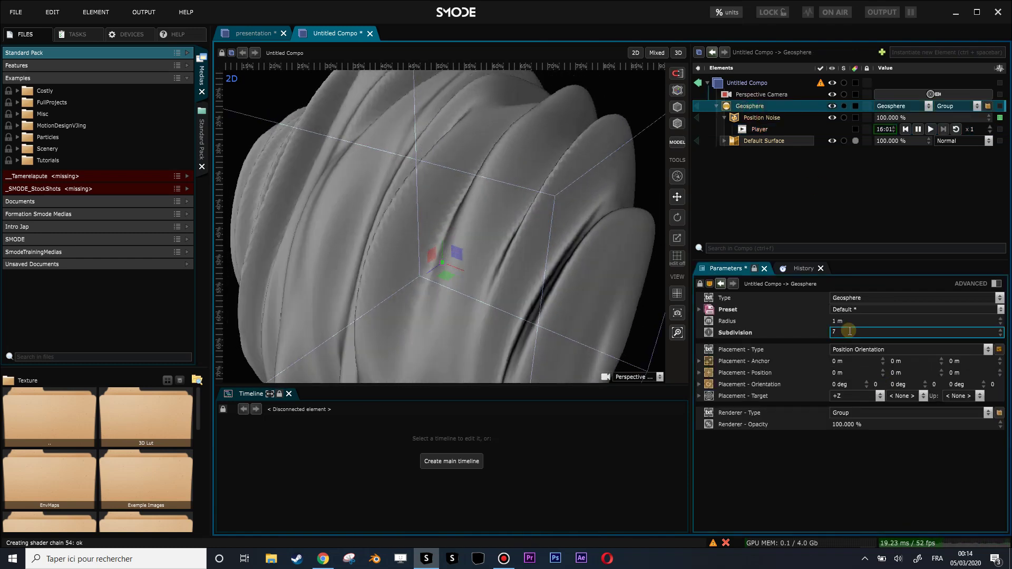
pyautogui.press('Return')
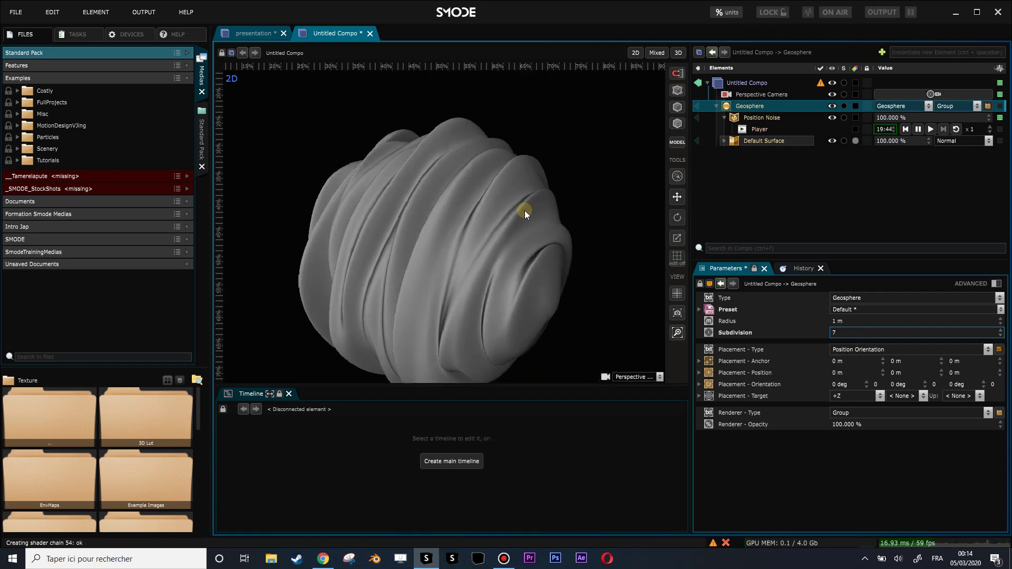
pyautogui.click(524, 210)
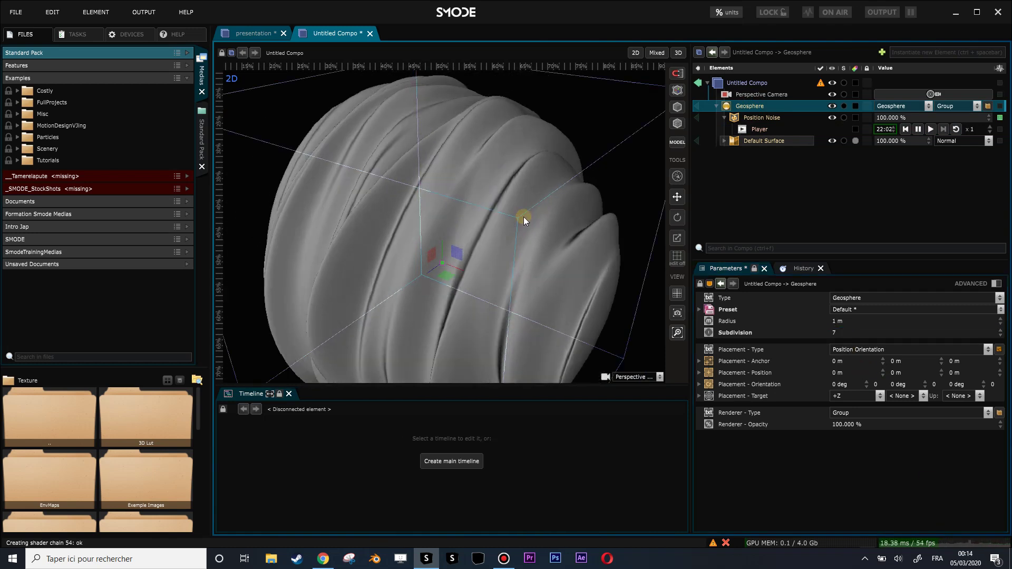
pyautogui.scroll(-3, 591, 203)
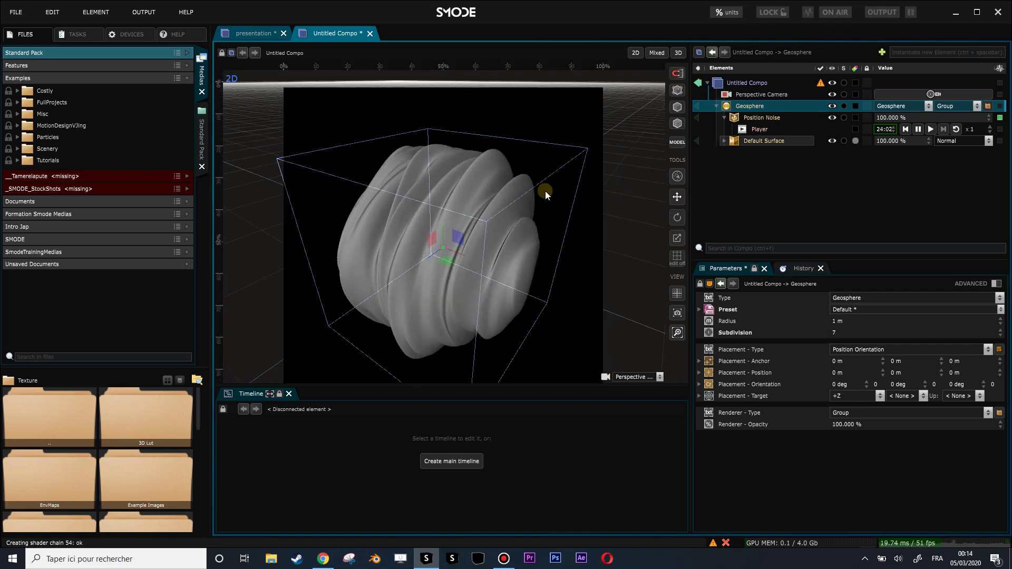
# - Slow the noise animation by setting the Position Noise player's speed to 0.32
pyautogui.scroll(-1, 544, 182)
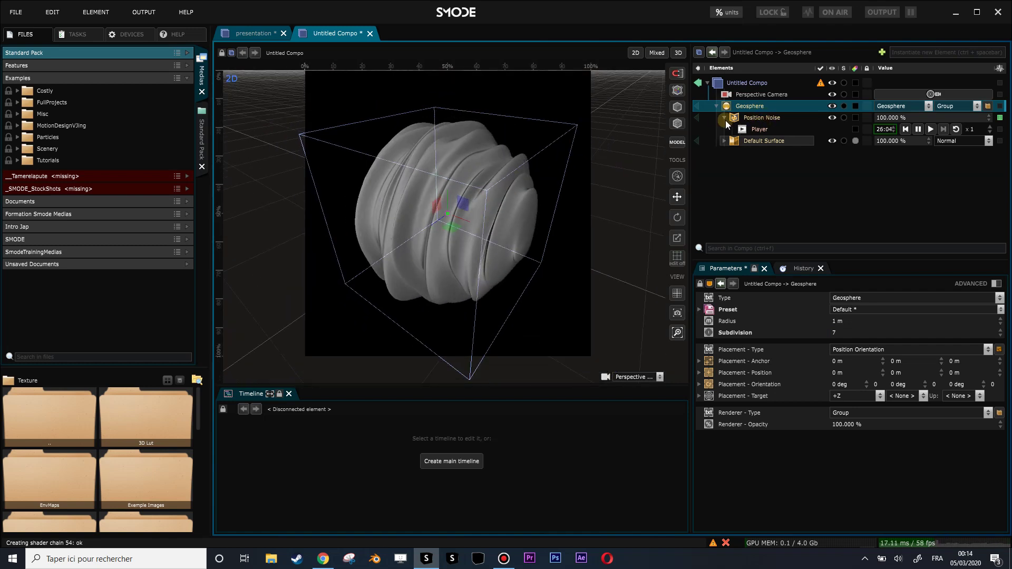
pyautogui.click(496, 206)
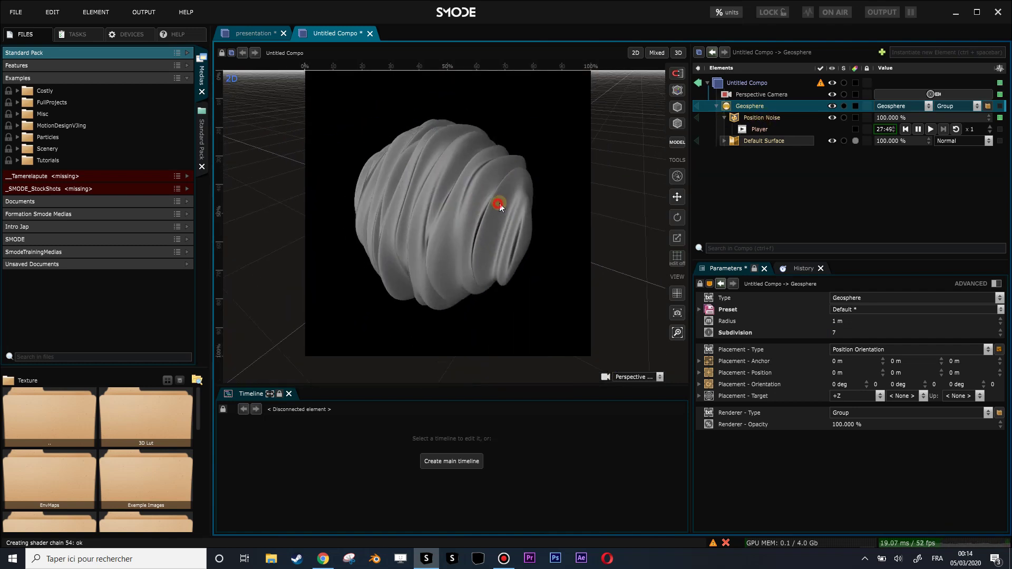
pyautogui.scroll(-1, 495, 198)
pyautogui.click(511, 192)
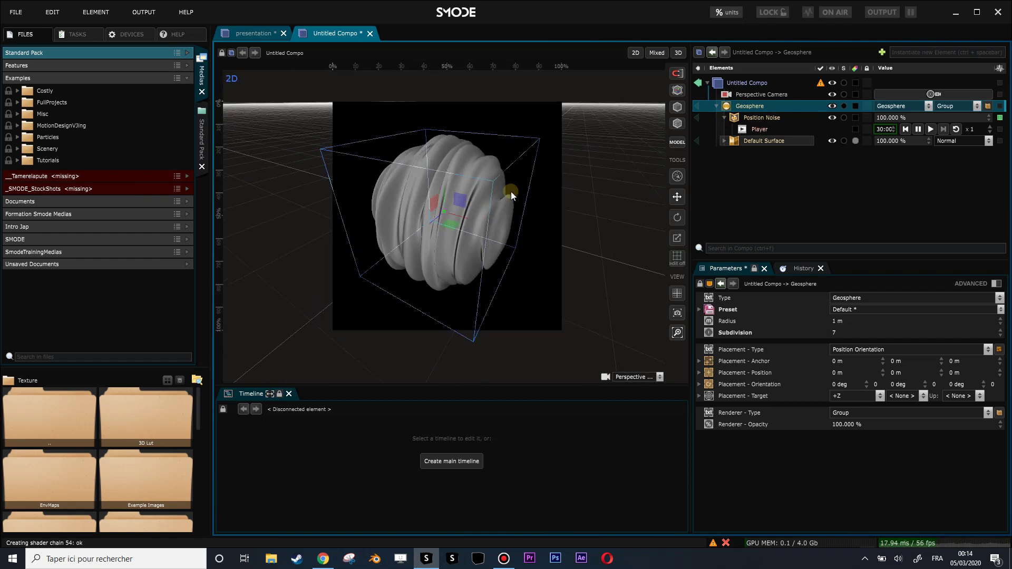
pyautogui.scroll(1, 513, 236)
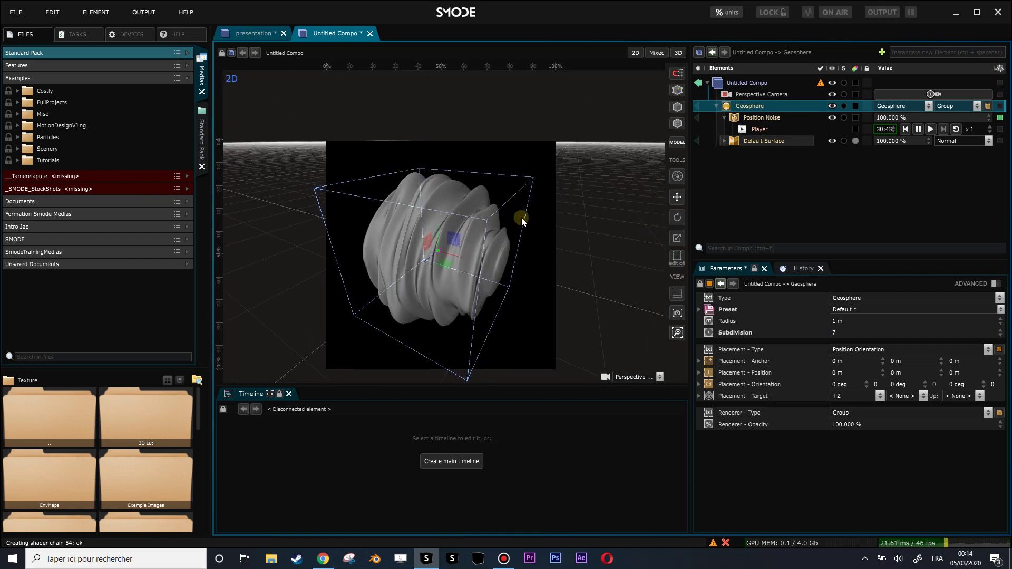
pyautogui.click(492, 236)
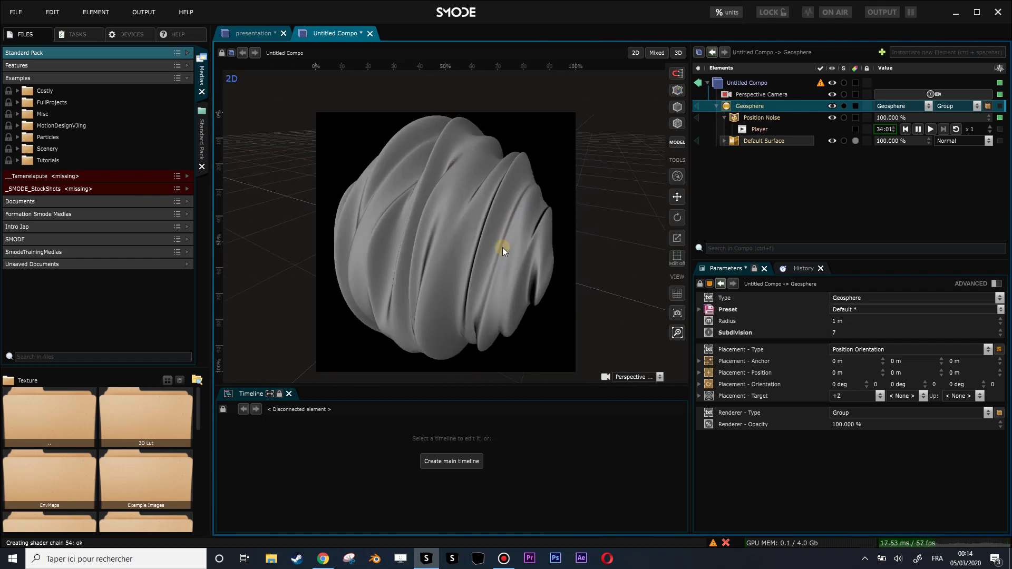
pyautogui.click(502, 250)
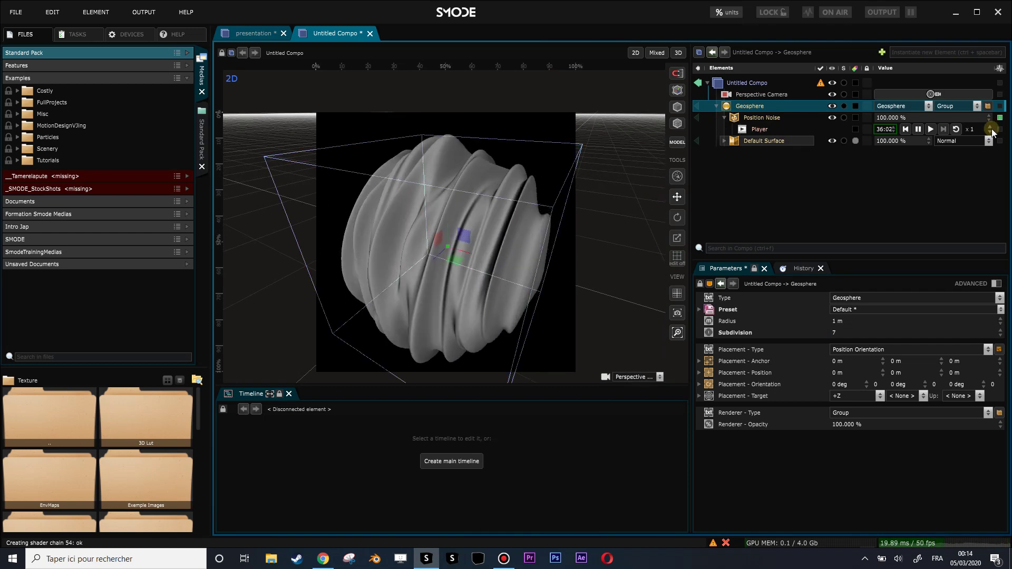
pyautogui.moveTo(969, 129); pyautogui.dragTo(969, 164)
# - Switch to Chrome, replay the Instagram reference to study its movement and folds, and return to Smode
pyautogui.click(326, 560)
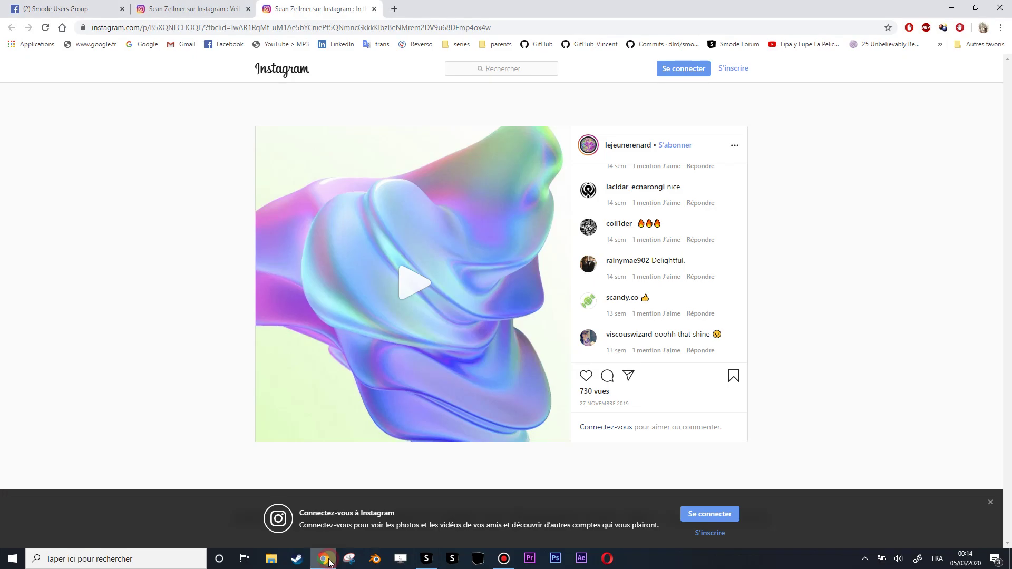
pyautogui.click(416, 289)
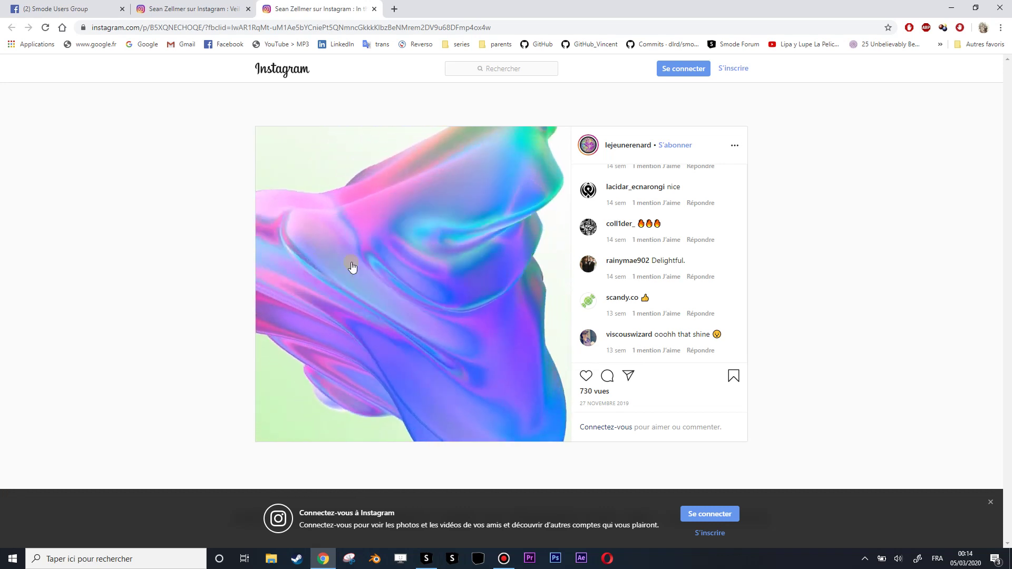
pyautogui.click(410, 145)
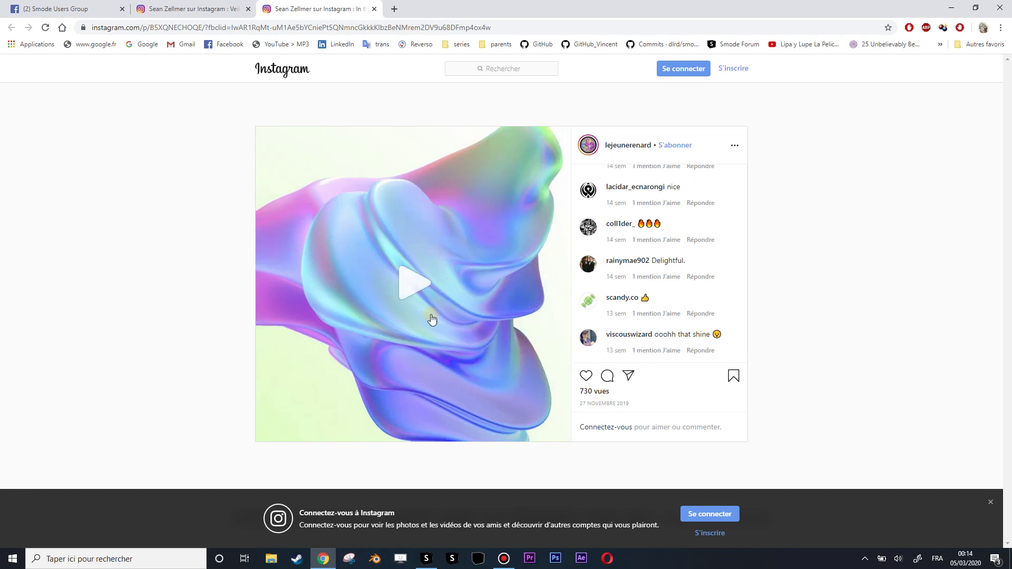
pyautogui.click(323, 561)
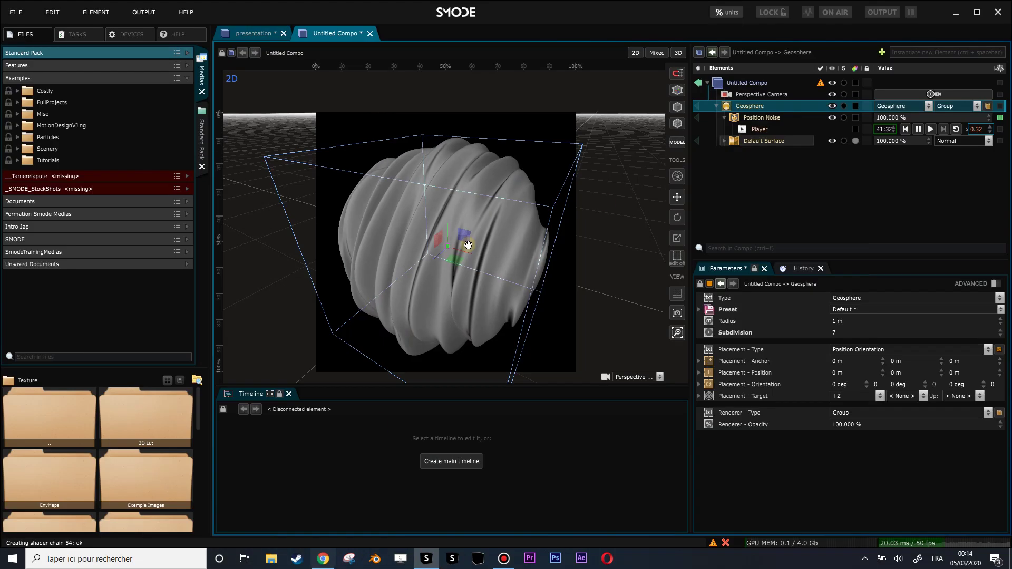
# - Add a second Position Noise to the geosphere with a uniform strength of 0.65 and a uniform noise scale of 1.08
pyautogui.click(725, 119)
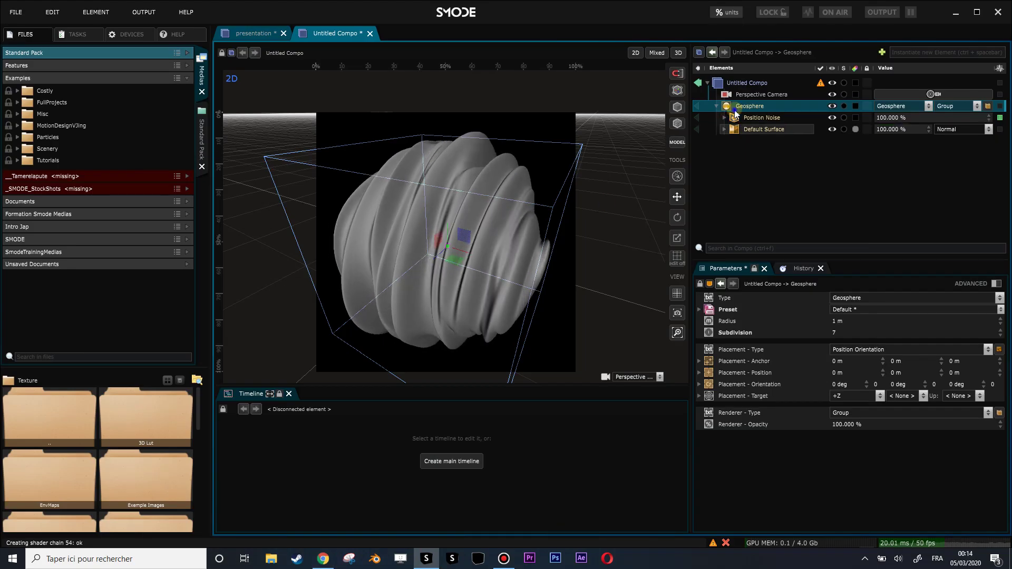
pyautogui.rightClick(736, 114)
pyautogui.moveTo(670, 186)
pyautogui.click(761, 224)
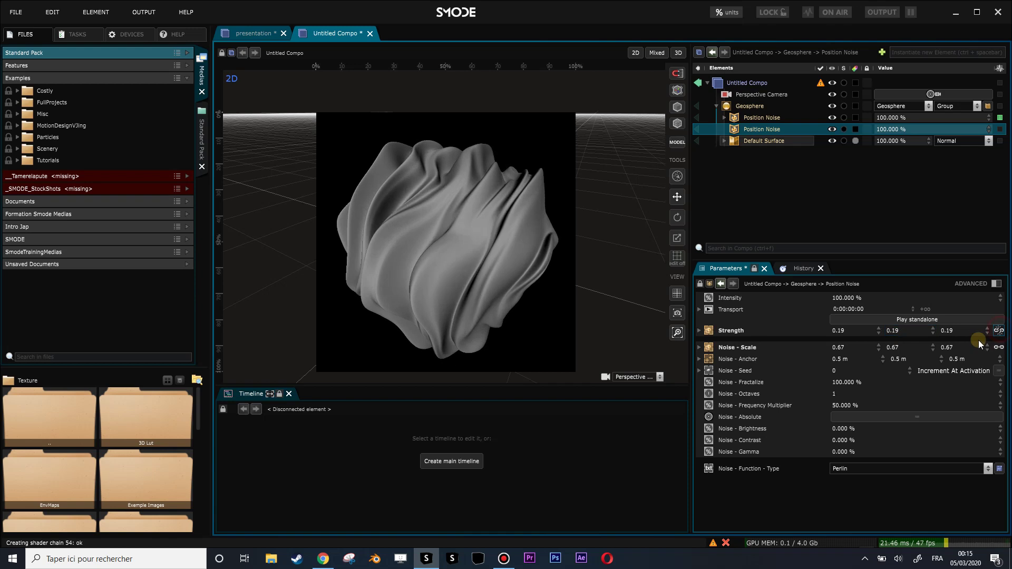
pyautogui.moveTo(909, 346); pyautogui.dragTo(925, 287)
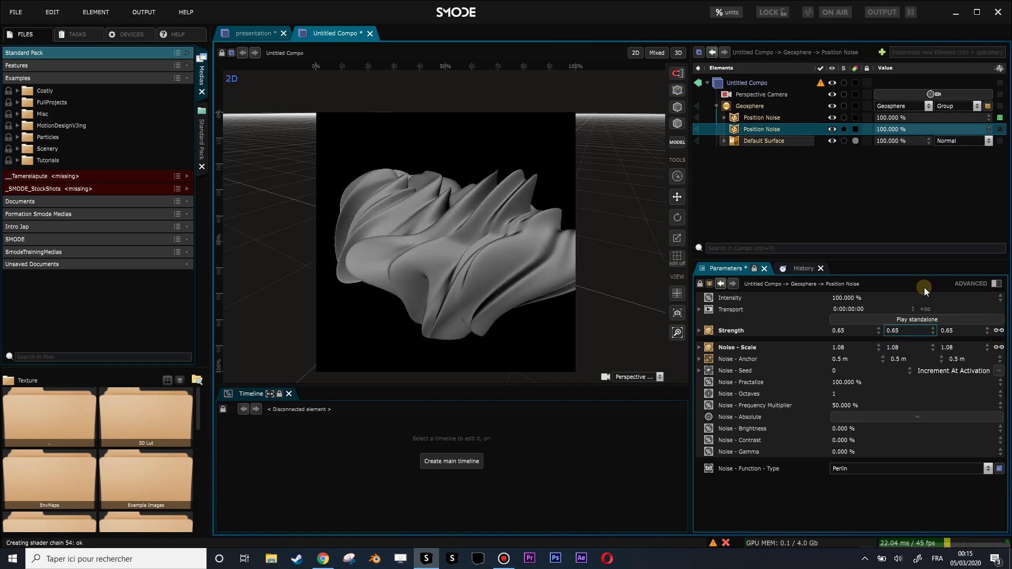
# - Animate the second Position Noise with a standalone player running at a speed of 0.33
pyautogui.click(954, 318)
pyautogui.moveTo(976, 140); pyautogui.dragTo(974, 198)
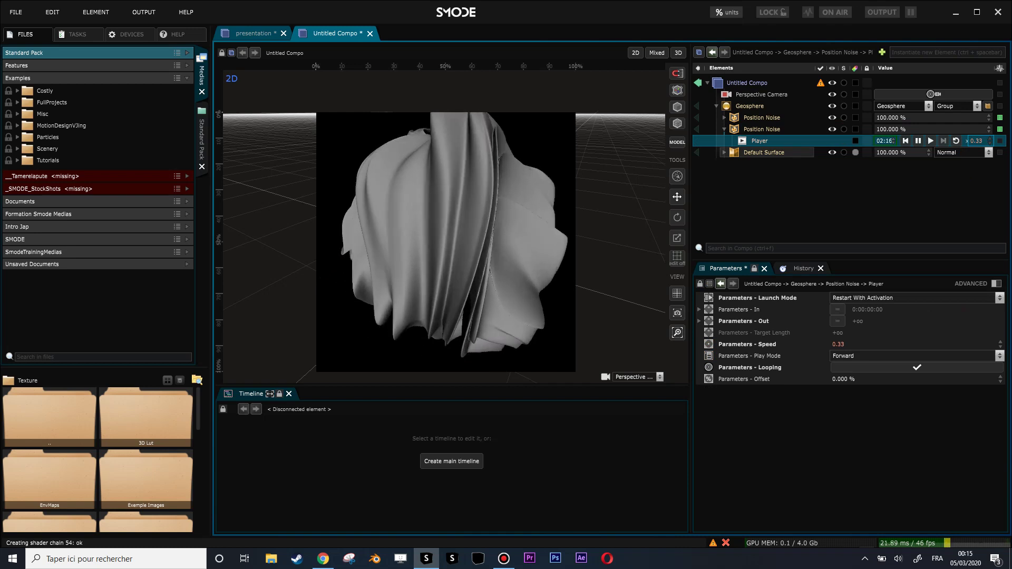
pyautogui.moveTo(536, 156); pyautogui.dragTo(565, 165)
# - Scale the first Position Noise's linked strength values proportionally to 0.0252, 0.1932 and 0.21
pyautogui.moveTo(904, 116)
pyautogui.mouseDown()
pyautogui.moveTo(895, 114)
pyautogui.moveTo(897, 177)
pyautogui.moveTo(897, 117)
pyautogui.mouseUp()
pyautogui.click(748, 122)
pyautogui.click(747, 120)
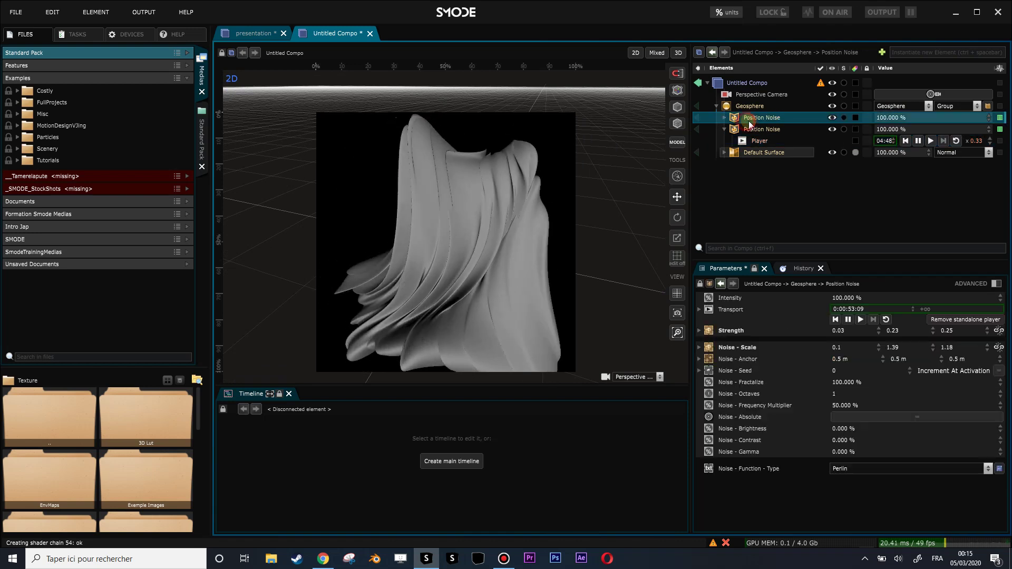
pyautogui.doubleClick(947, 331)
pyautogui.write('0.2')
pyautogui.press('Return')
pyautogui.moveTo(964, 330); pyautogui.dragTo(964, 316)
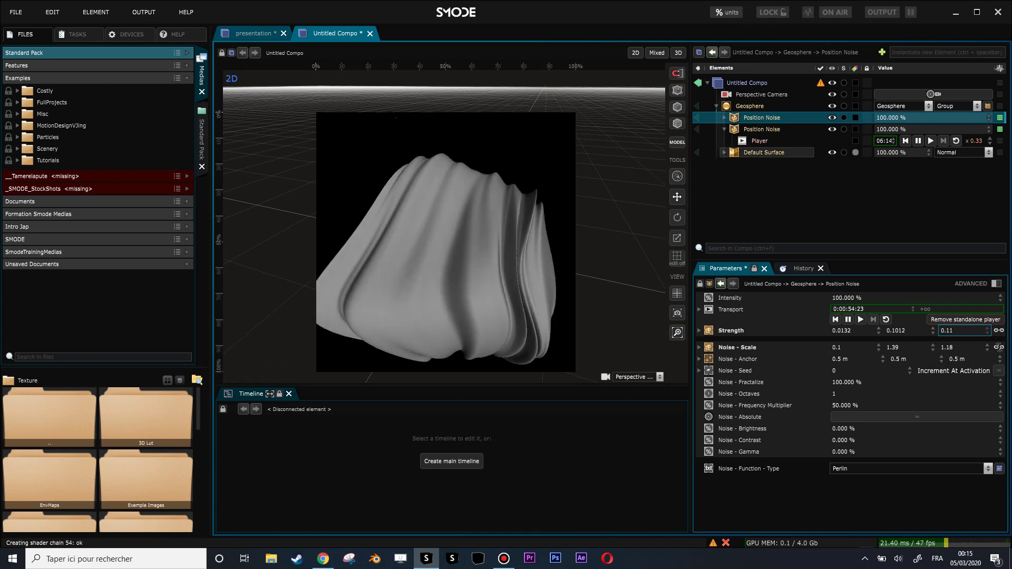
pyautogui.moveTo(531, 278); pyautogui.dragTo(505, 239)
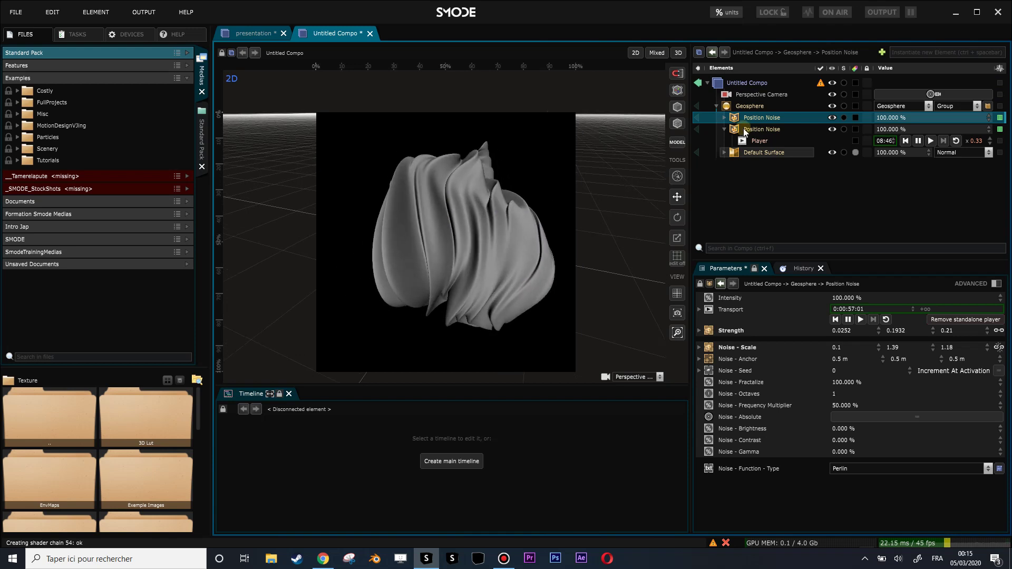
# - Add a 3D Transform modifier to the geosphere and place it above both Position Noise modifiers
pyautogui.click(724, 129)
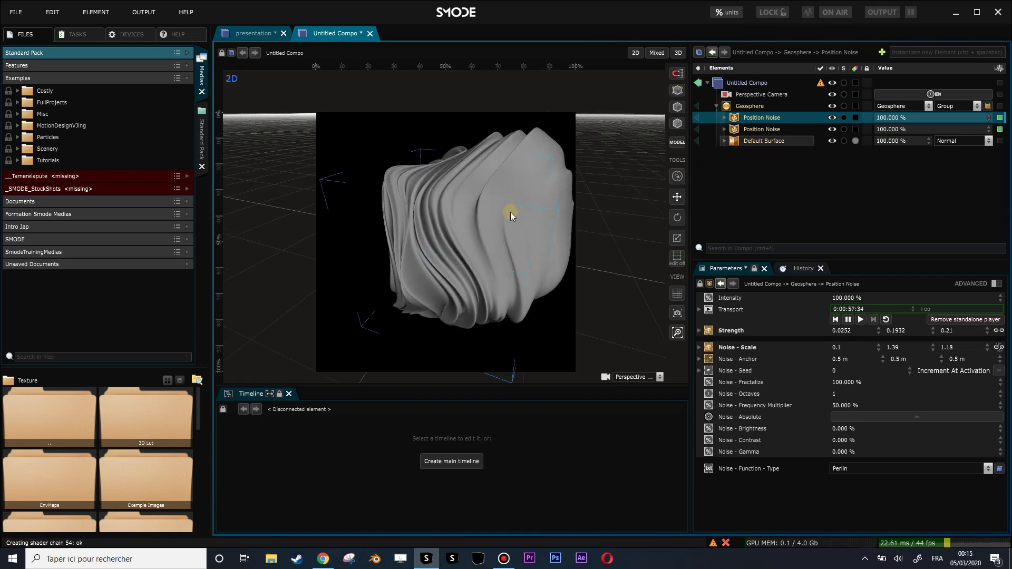
pyautogui.click(749, 107)
pyautogui.rightClick(750, 108)
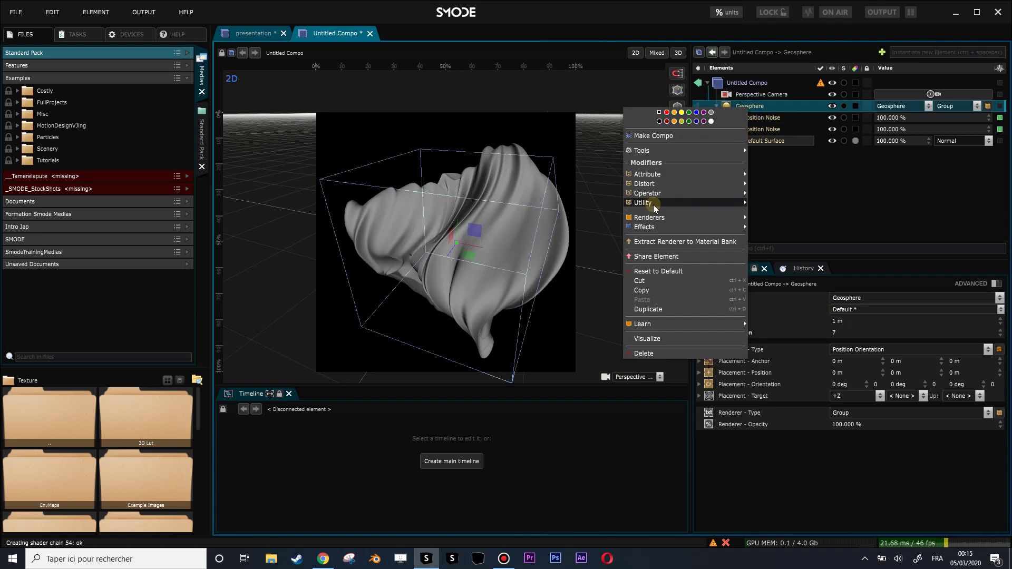
pyautogui.moveTo(654, 174)
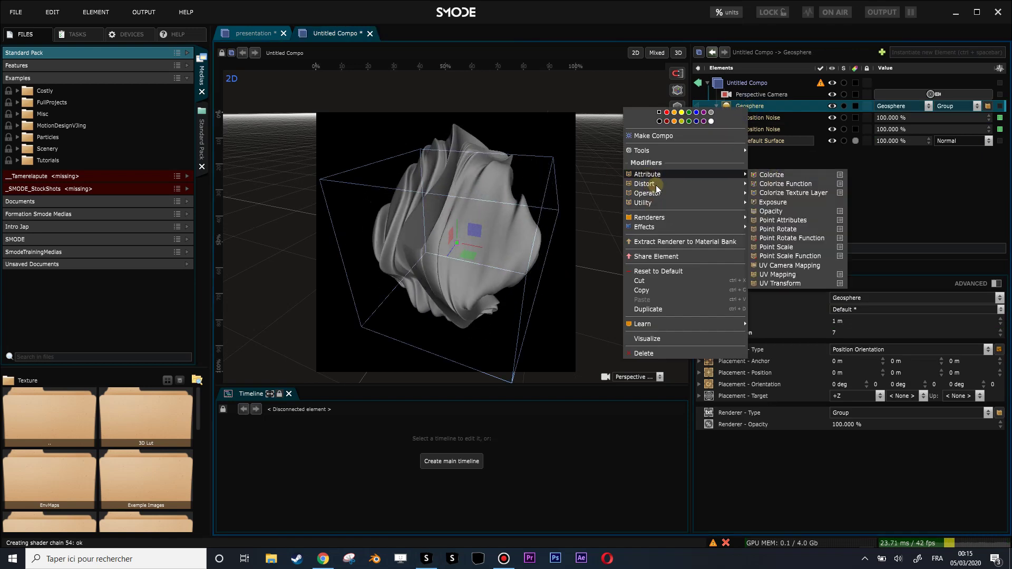
pyautogui.click(733, 112)
pyautogui.moveTo(742, 140); pyautogui.dragTo(740, 114)
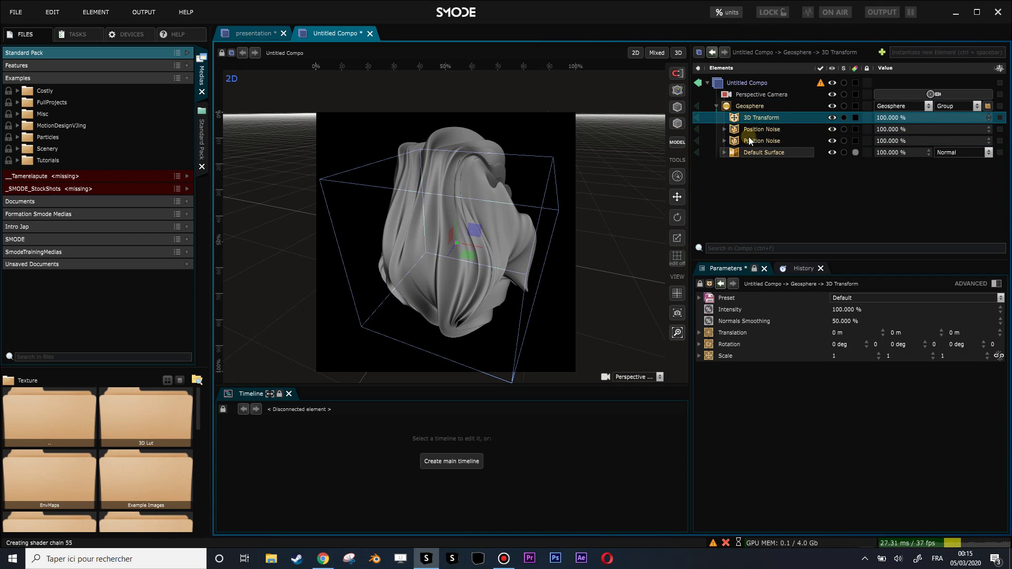
# - Pause both noise players and set the 3D Transform's X and Y translation to -0.37 m
pyautogui.click(723, 141)
pyautogui.click(724, 128)
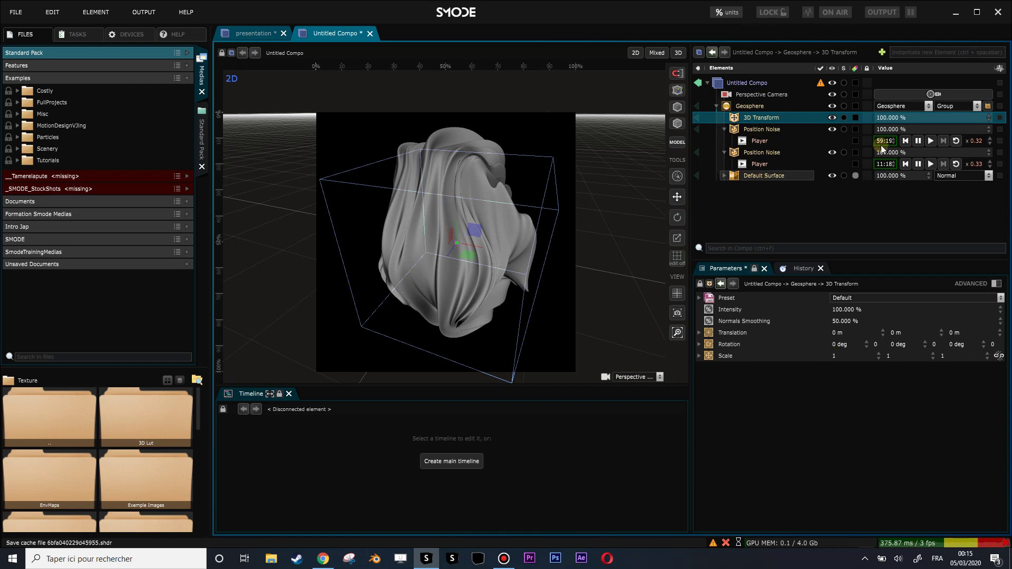
pyautogui.click(919, 141)
pyautogui.click(918, 164)
pyautogui.click(919, 165)
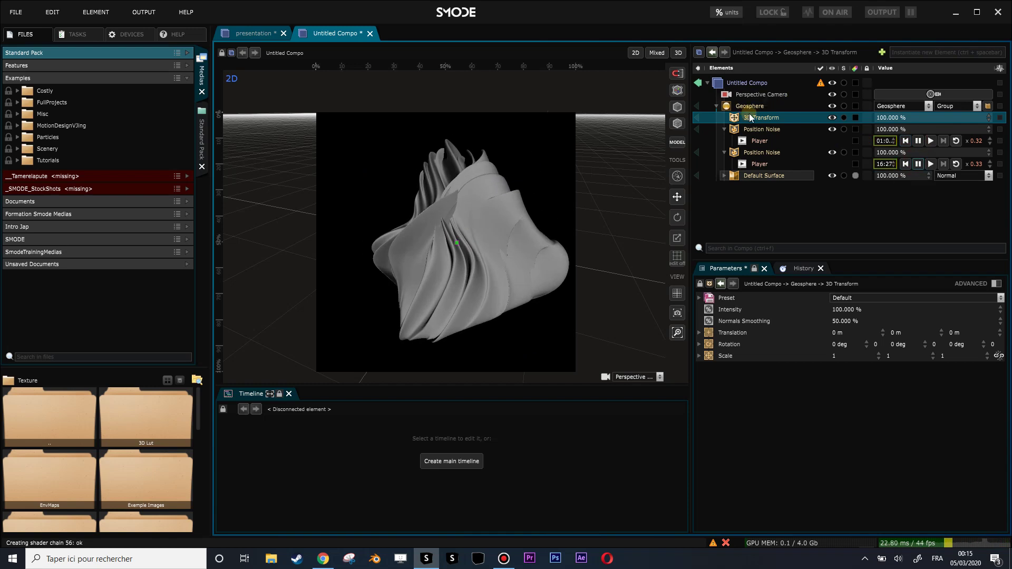
pyautogui.moveTo(848, 333)
pyautogui.mouseDown()
pyautogui.moveTo(848, 271)
pyautogui.moveTo(904, 332)
pyautogui.moveTo(790, 332)
pyautogui.moveTo(839, 333)
pyautogui.mouseUp()
pyautogui.moveTo(910, 332)
pyautogui.mouseDown()
pyautogui.moveTo(893, 332)
pyautogui.moveTo(971, 332)
pyautogui.moveTo(912, 333)
pyautogui.mouseUp()
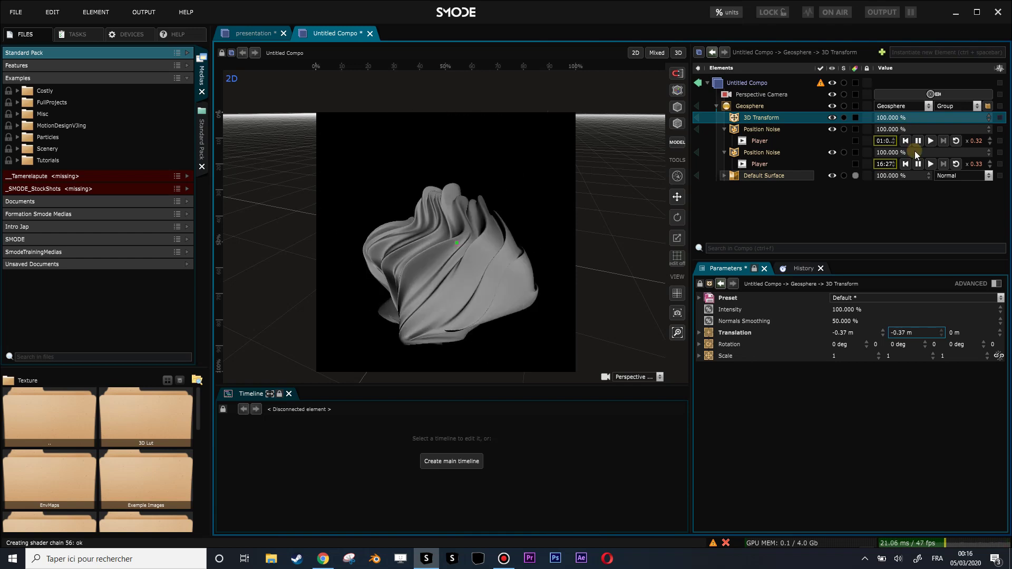
# - Resume both noise players and set the 3D Transform's Y translation to 0.32 m
pyautogui.click(930, 141)
pyautogui.click(931, 164)
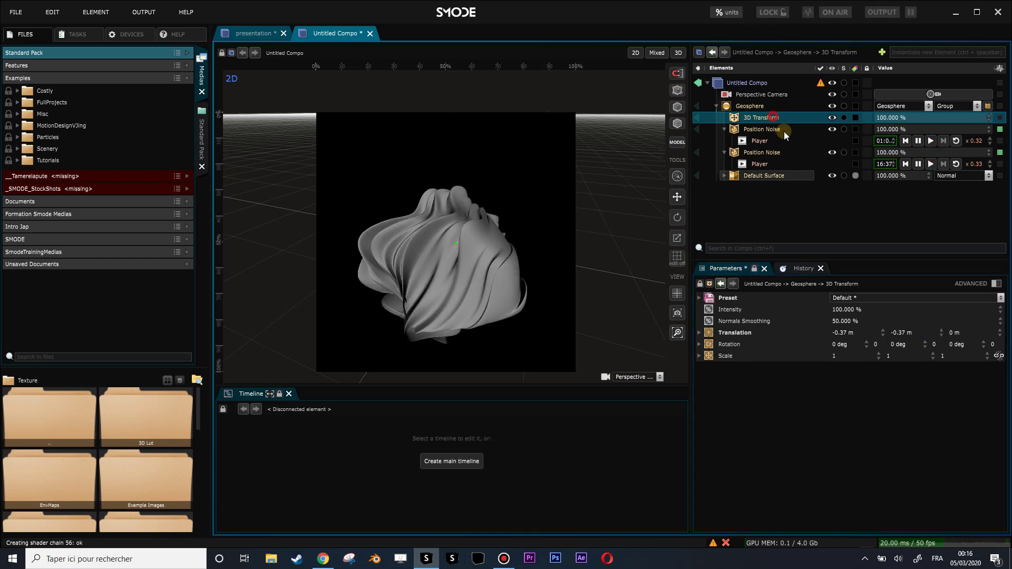
pyautogui.moveTo(915, 333)
pyautogui.mouseDown()
pyautogui.moveTo(947, 332)
pyautogui.moveTo(886, 332)
pyautogui.moveTo(926, 333)
pyautogui.mouseUp()
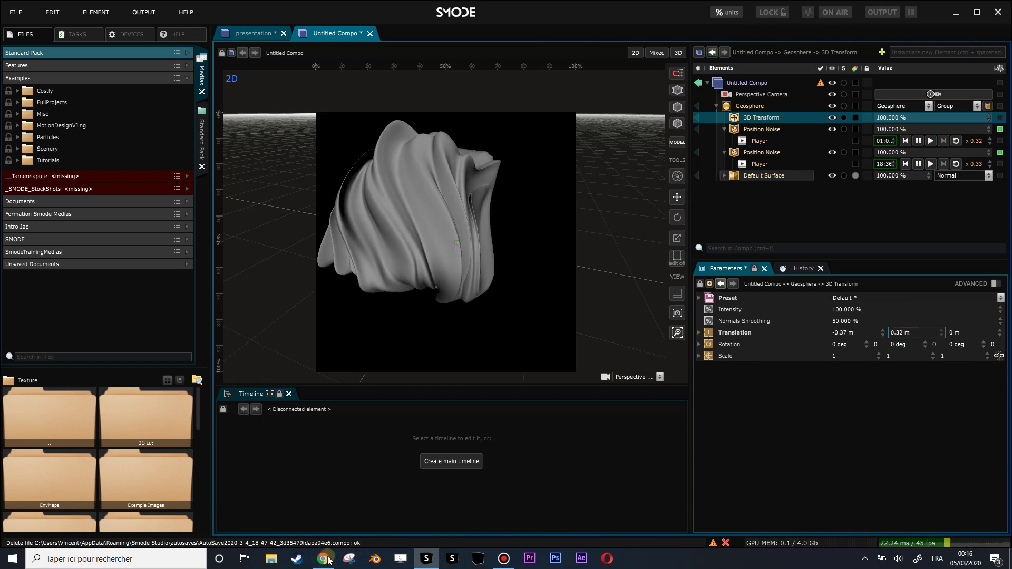
# - Switch to Chrome, replay the Instagram reference to examine its iridescent colours, and return to Smode
pyautogui.click(323, 559)
pyautogui.click(366, 276)
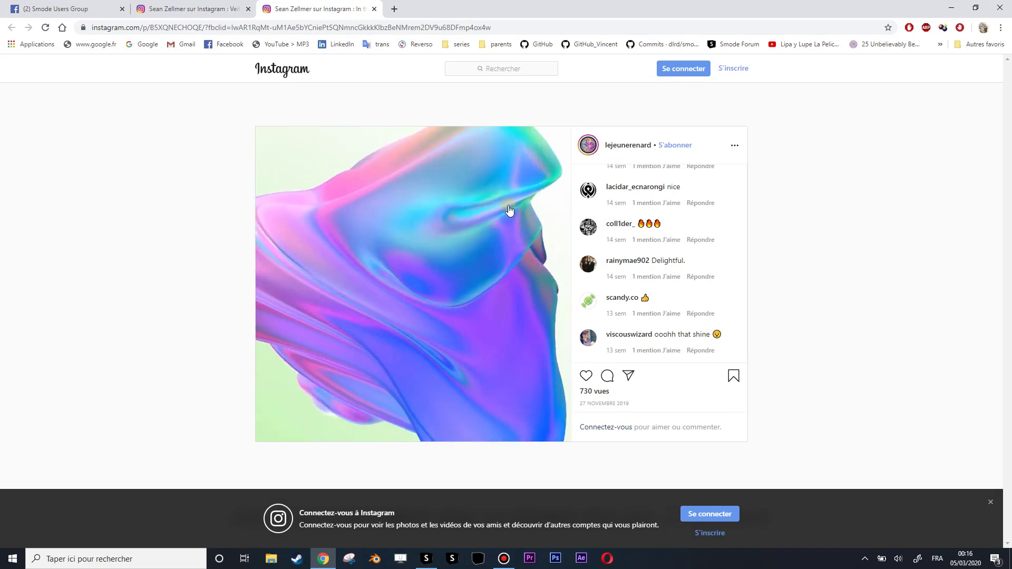
pyautogui.click(327, 274)
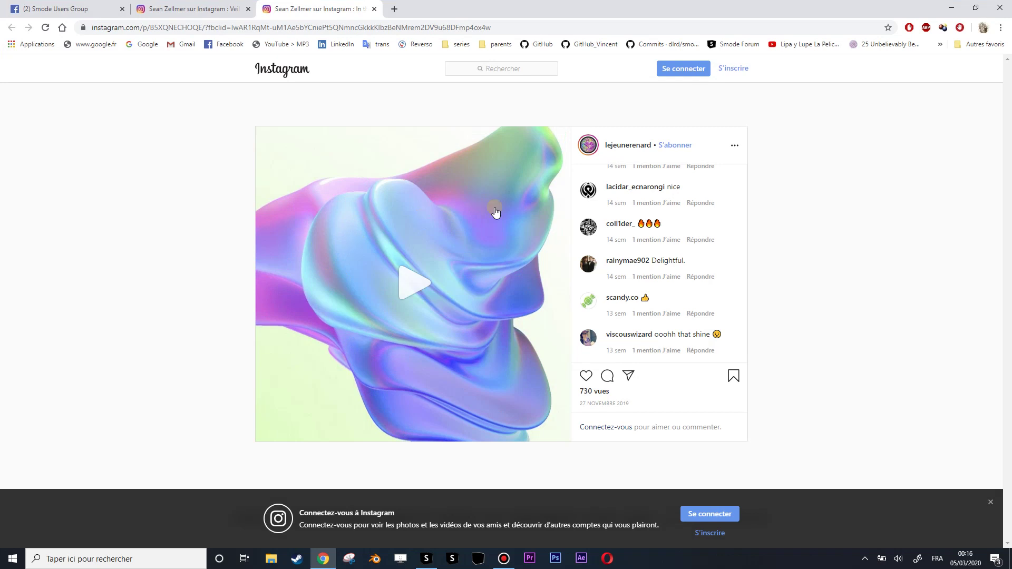
pyautogui.click(326, 558)
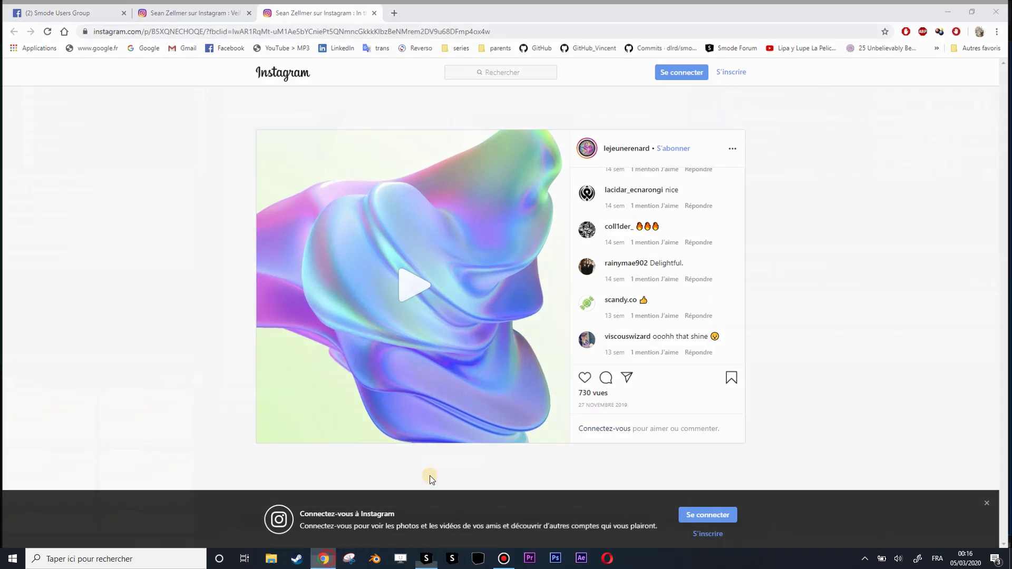
# - Collapse the geosphere and add an N-Points Gradient 2D layer to the compo
pyautogui.click(716, 107)
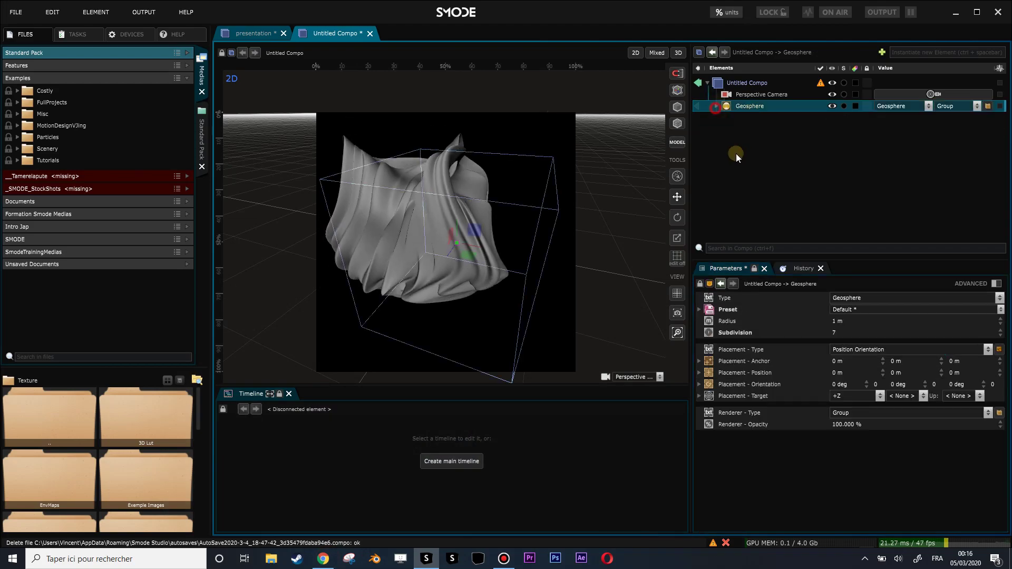
pyautogui.rightClick(740, 142)
pyautogui.moveTo(690, 167)
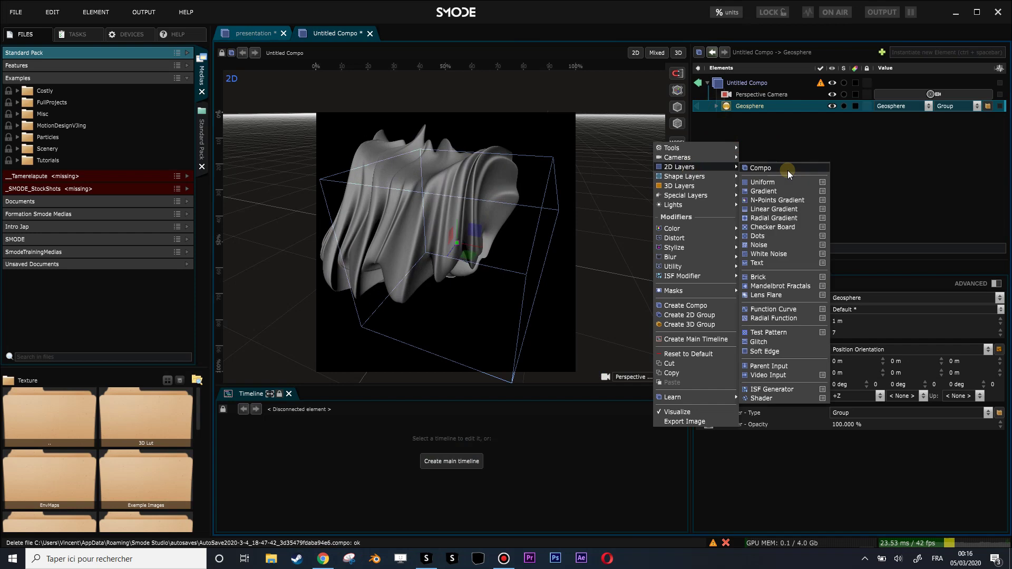
pyautogui.click(782, 201)
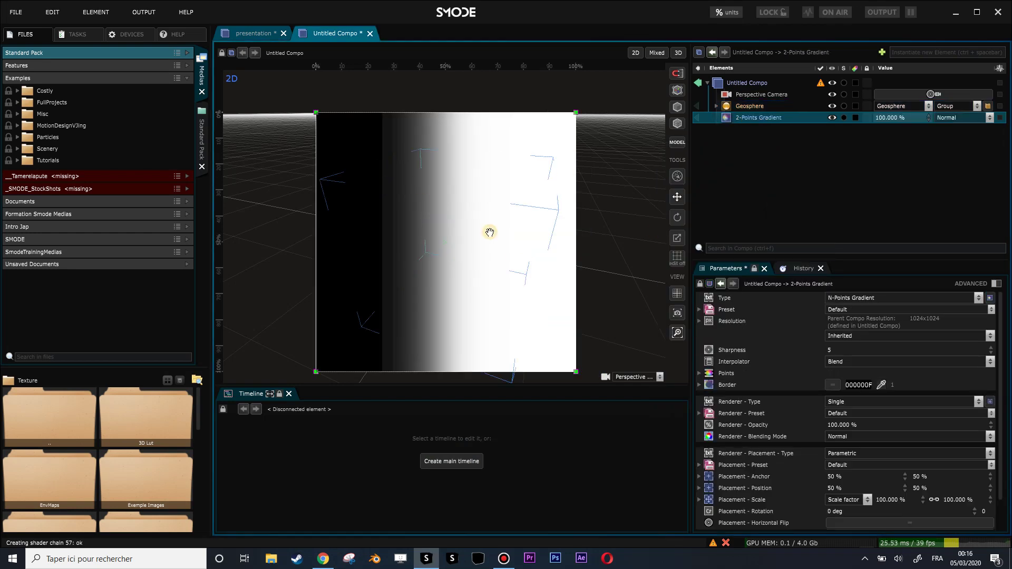
# - Try the 5 Points Gradient preset on the gradient layer and settle on the 4 Points Gradient preset
pyautogui.moveTo(875, 259); pyautogui.dragTo(876, 191)
pyautogui.click(850, 233)
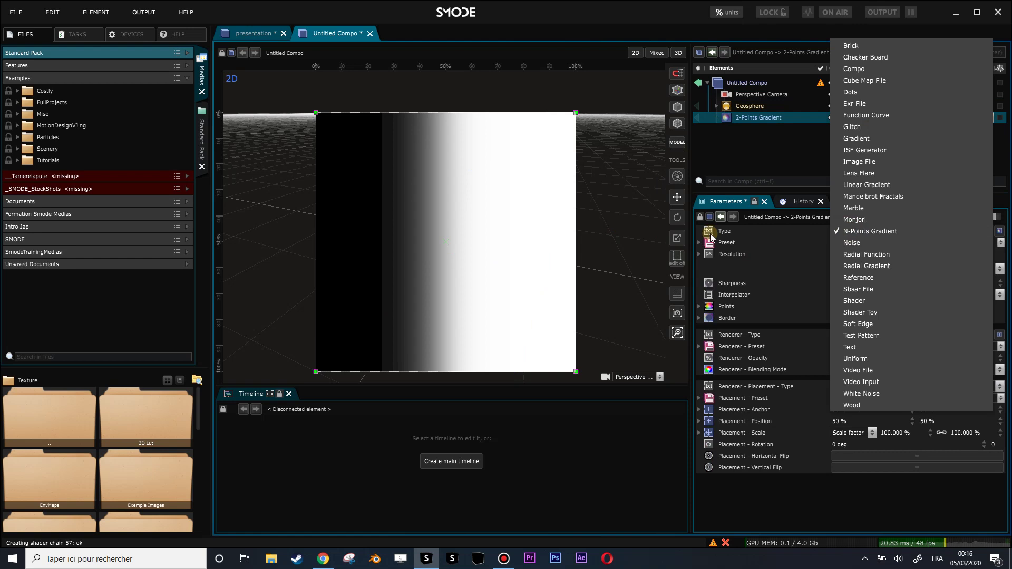
pyautogui.click(849, 233)
pyautogui.click(862, 243)
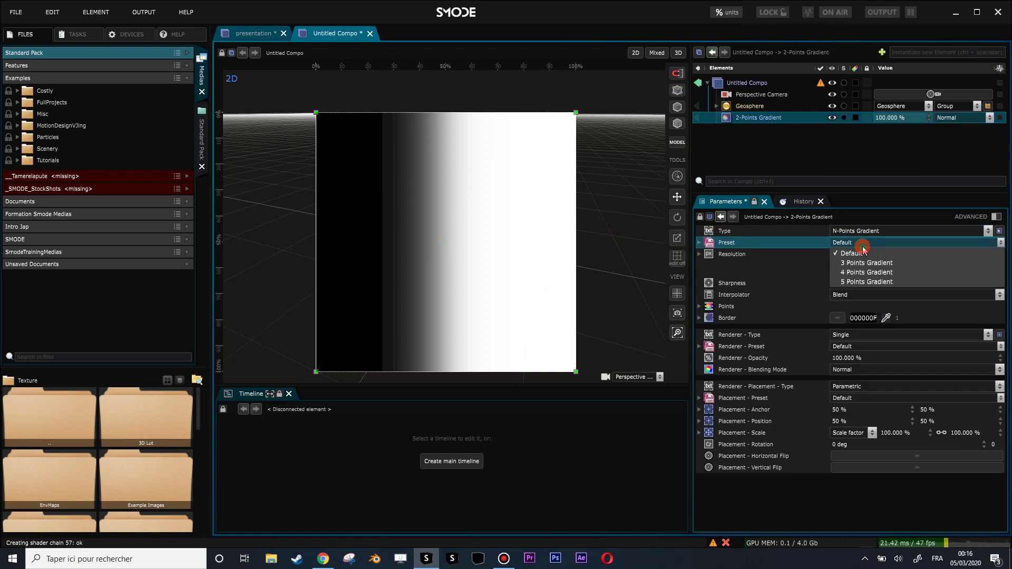
pyautogui.click(881, 283)
pyautogui.click(849, 245)
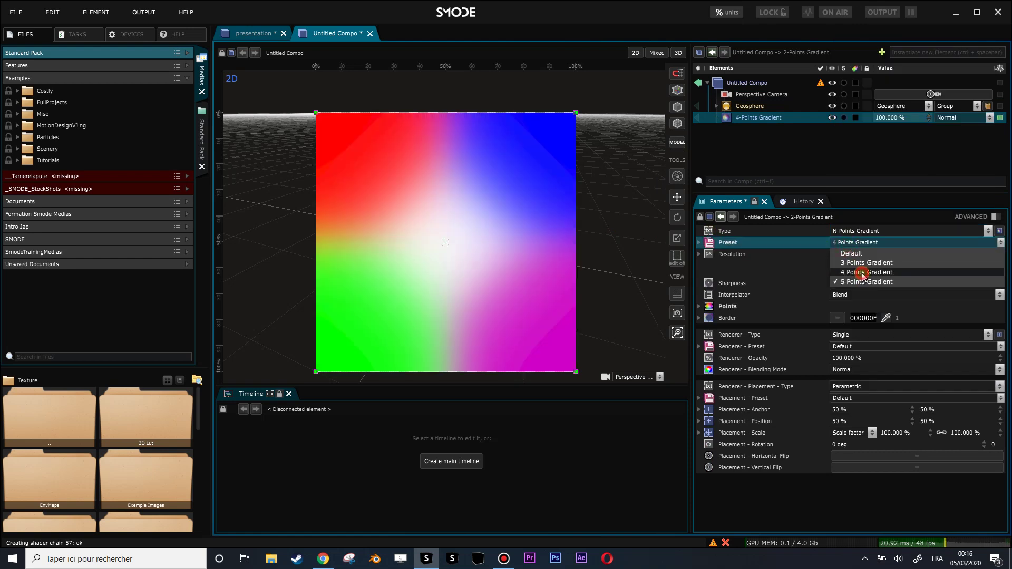
# - Apply the 4 Points Gradient preset, turn on point editing in the viewport and expand the gradient's list of points
pyautogui.click(862, 273)
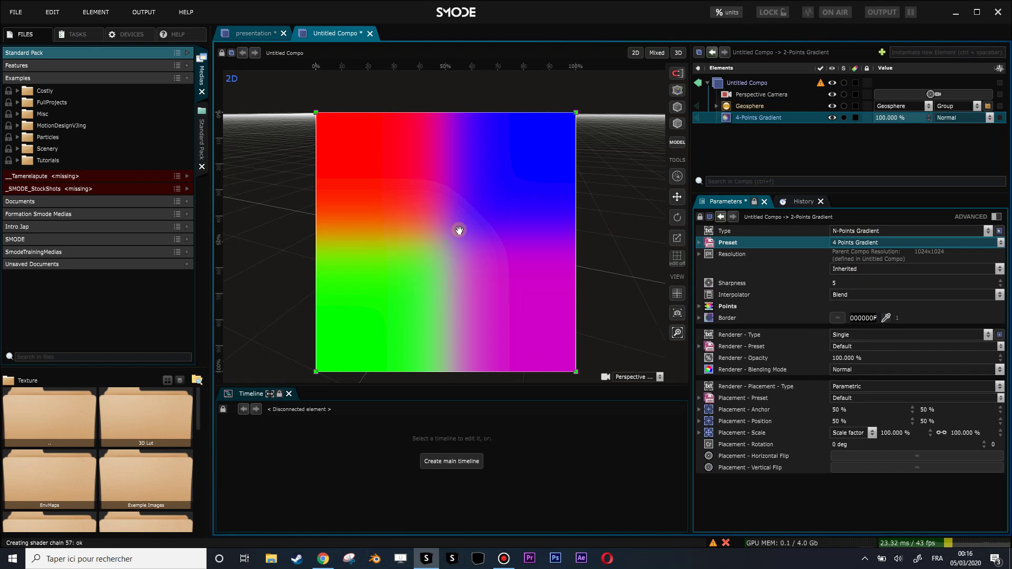
pyautogui.click(676, 256)
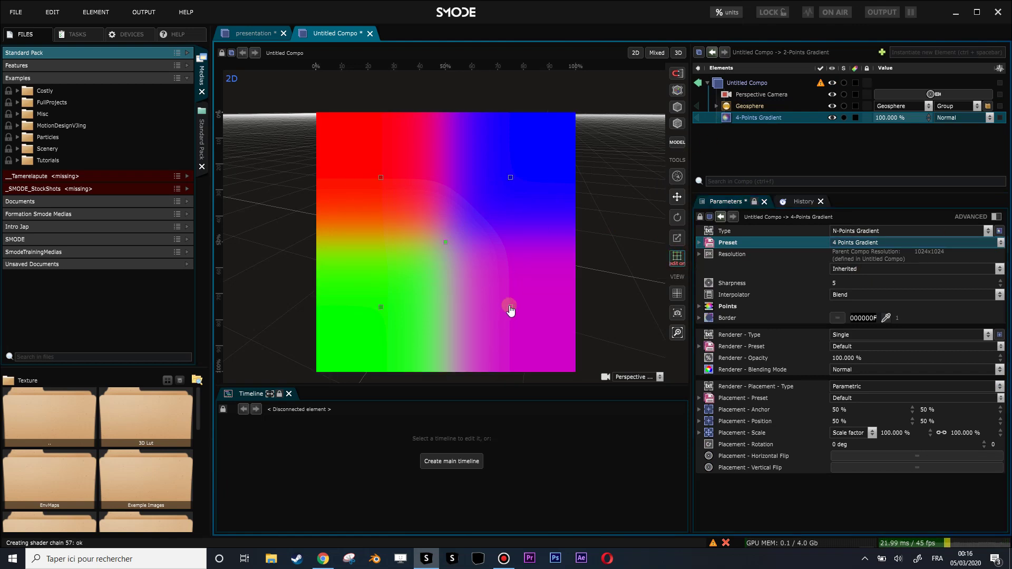
pyautogui.click(511, 181)
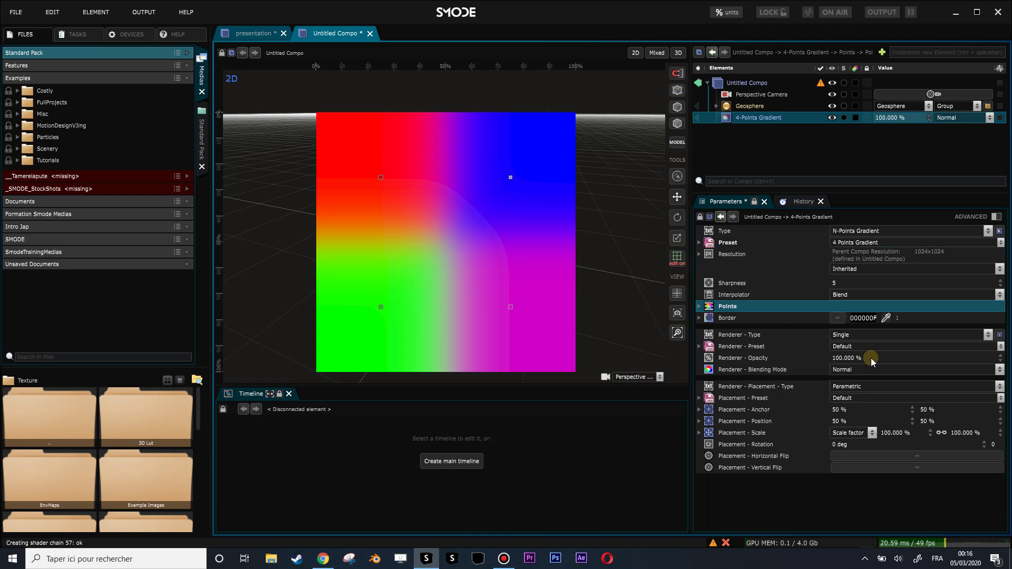
pyautogui.click(699, 306)
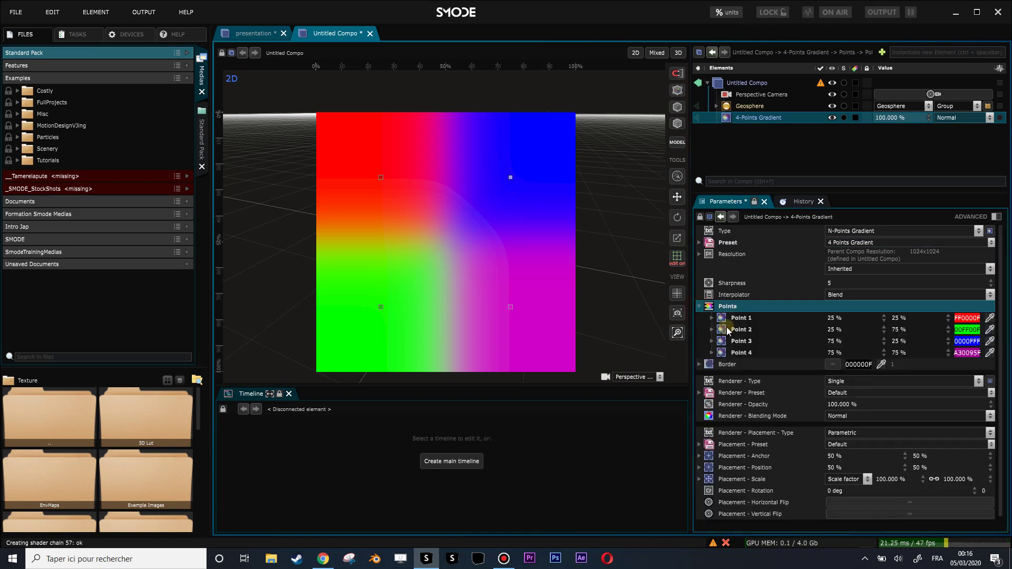
# - Recolour gradient Point 3 to cyan 00E3FF
pyautogui.click(969, 342)
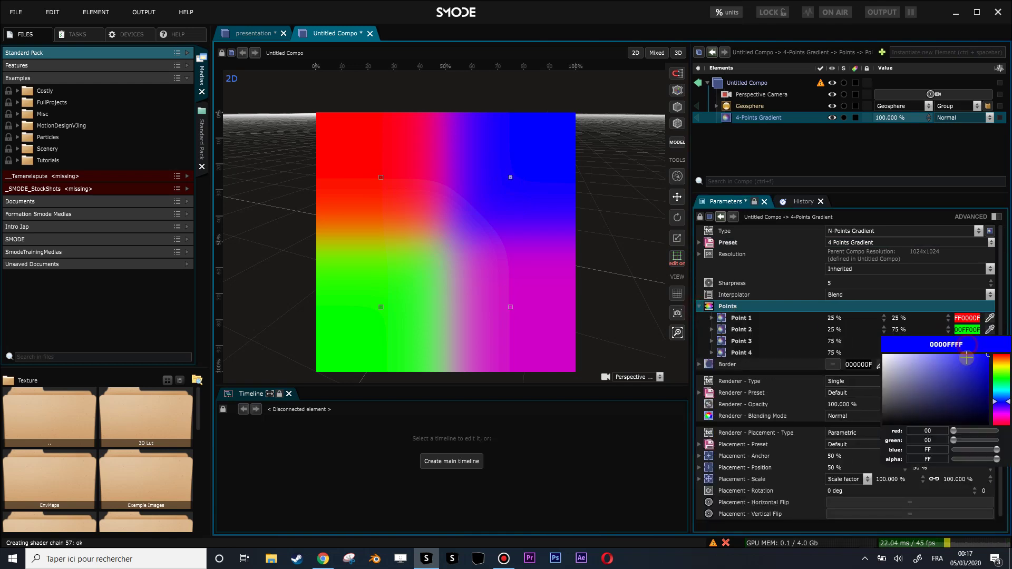
pyautogui.click(1002, 391)
pyautogui.moveTo(1001, 389); pyautogui.dragTo(1002, 391)
pyautogui.click(743, 318)
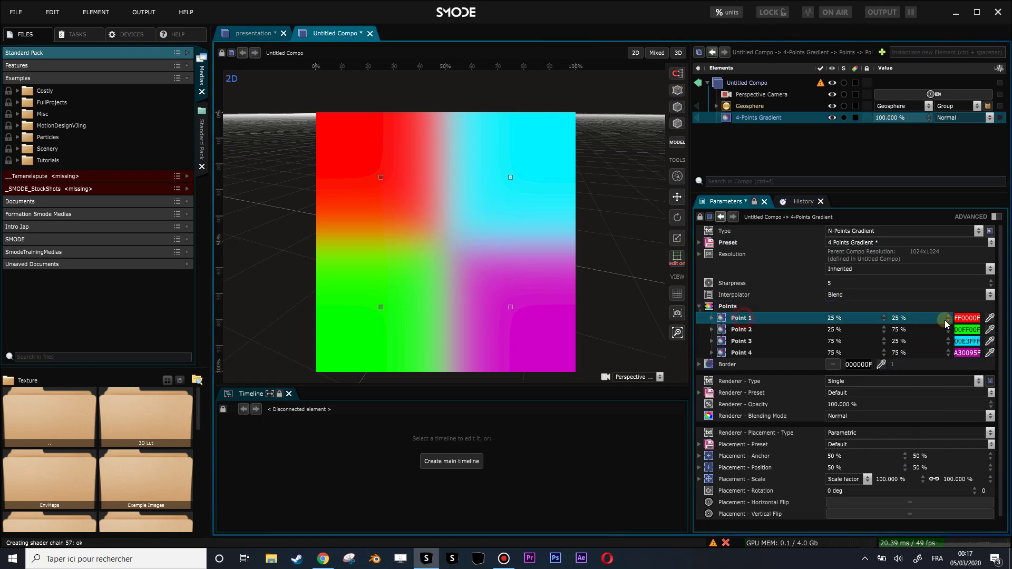
# - Recolour gradient Point 4 to pink E238F9
pyautogui.click(968, 354)
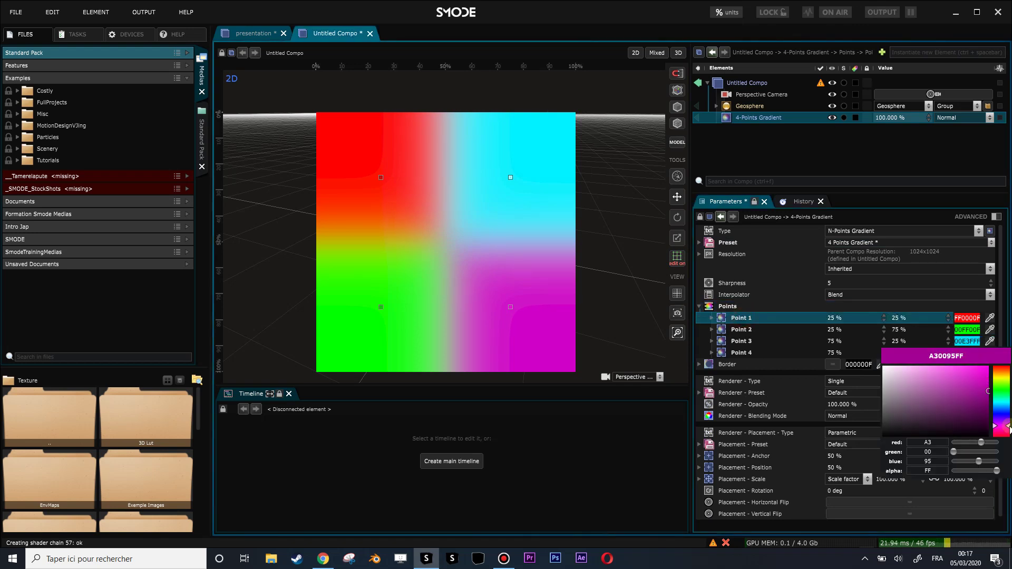
pyautogui.moveTo(1005, 423); pyautogui.dragTo(1002, 425)
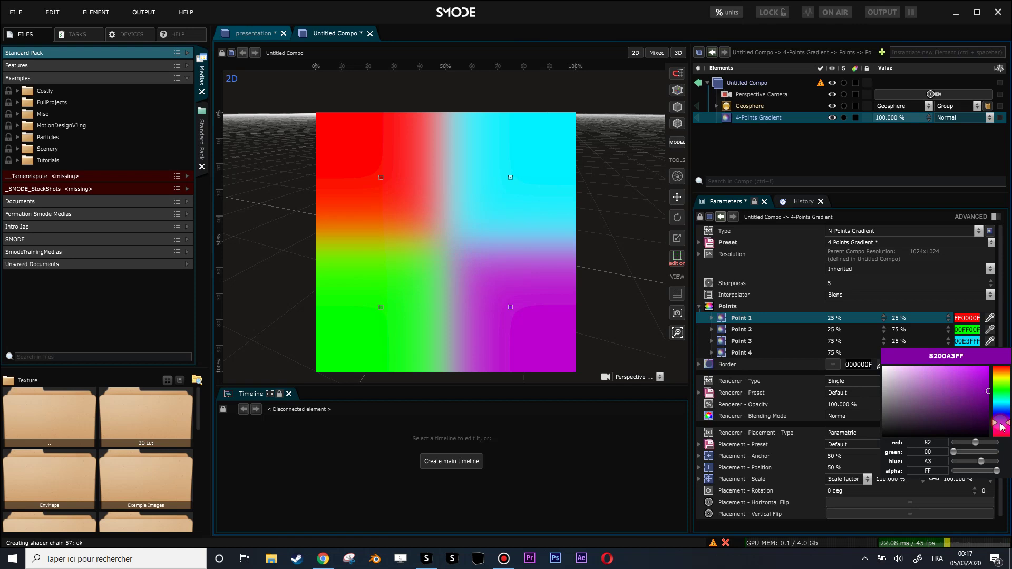
pyautogui.moveTo(940, 367)
pyautogui.mouseDown()
pyautogui.moveTo(955, 383)
pyautogui.moveTo(964, 368)
pyautogui.mouseUp()
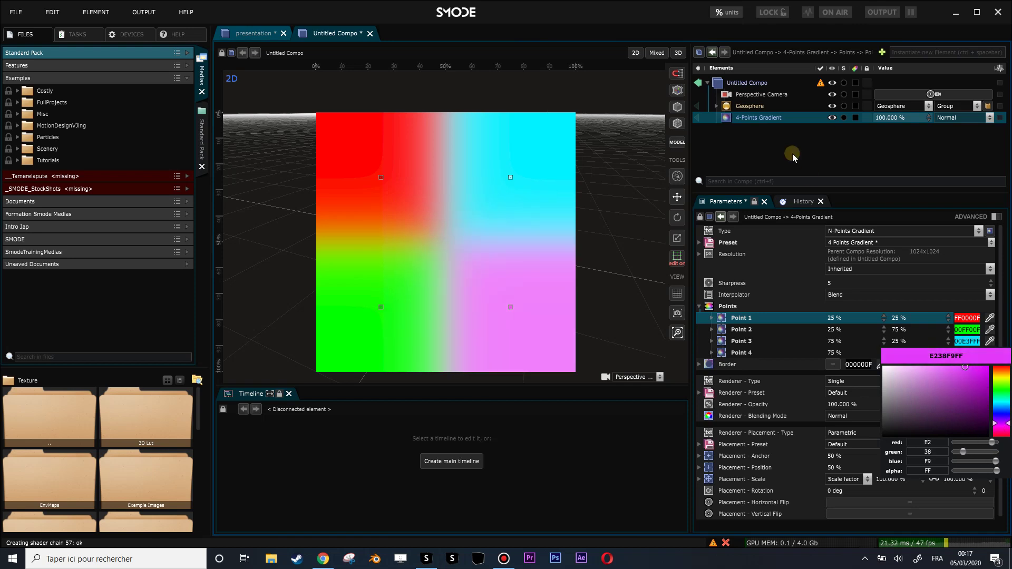
# - Recolour gradient Point 2 to a softer green, 3BEA3B
pyautogui.click(731, 329)
pyautogui.click(964, 331)
pyautogui.moveTo(945, 349)
pyautogui.mouseDown()
pyautogui.moveTo(937, 348)
pyautogui.moveTo(953, 360)
pyautogui.moveTo(959, 345)
pyautogui.moveTo(967, 376)
pyautogui.moveTo(963, 348)
pyautogui.mouseUp()
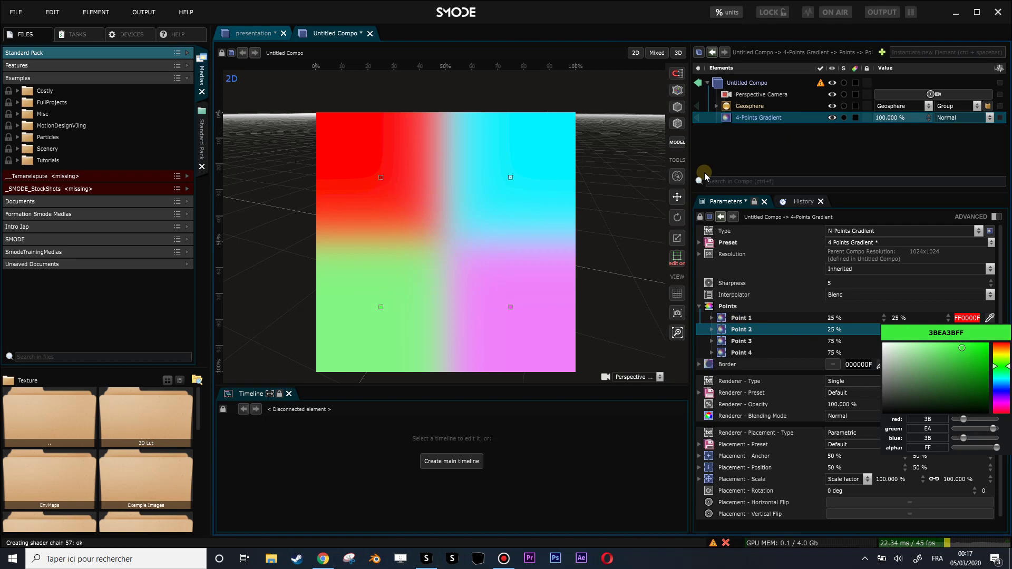
pyautogui.click(767, 143)
# - Switch to Chrome to examine the Instagram reference's colours and return to Smode
pyautogui.click(325, 561)
pyautogui.click(324, 560)
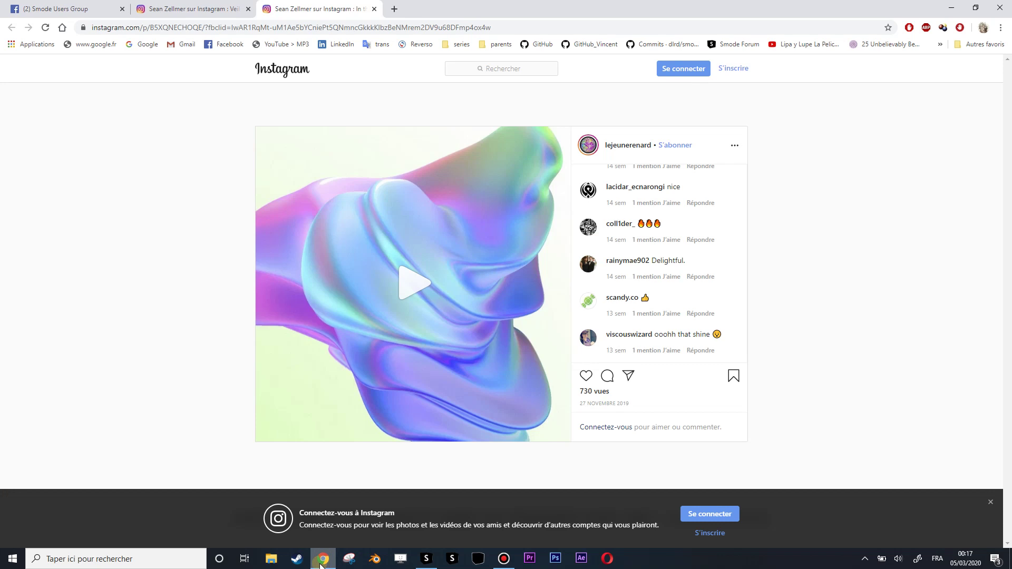
pyautogui.click(320, 563)
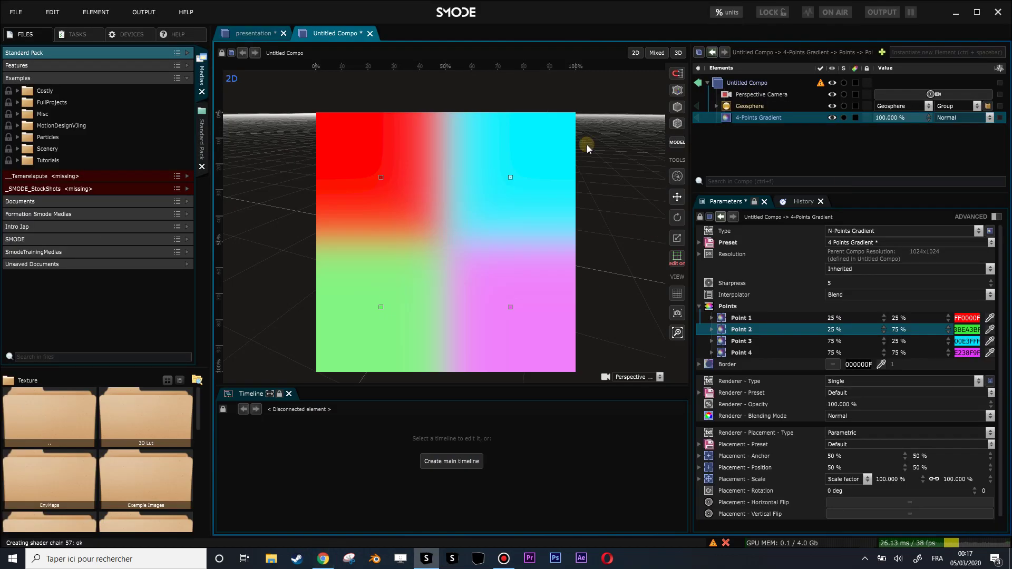
# - Recolour gradient Point 1 to dark purple 500B73
pyautogui.click(391, 178)
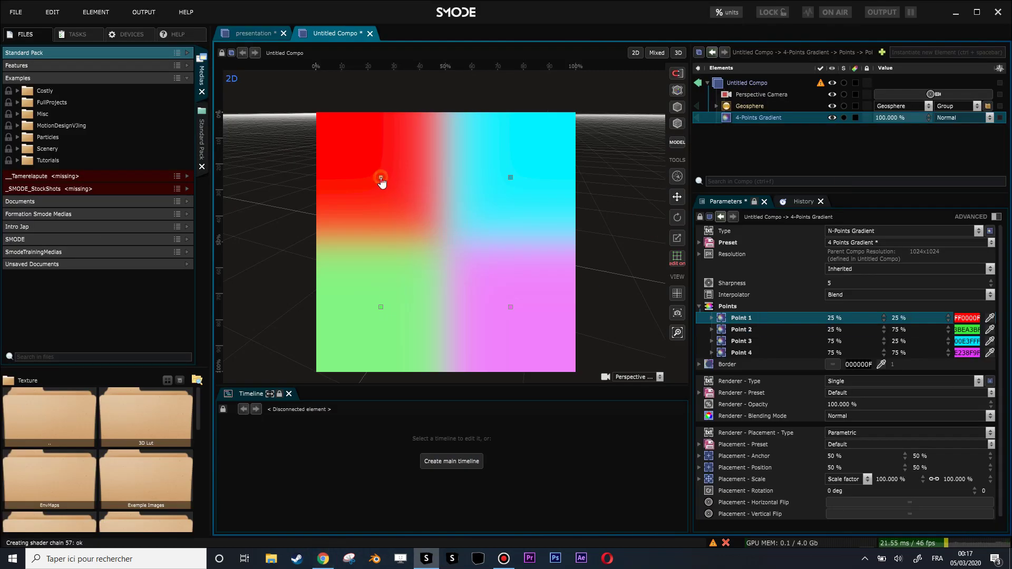
pyautogui.click(969, 318)
pyautogui.click(1003, 386)
pyautogui.moveTo(980, 346); pyautogui.dragTo(979, 371)
# - Add a 2D Transform distort modifier to the 4-Points Gradient and set all its wrap modes to Mirrored Repeat
pyautogui.click(738, 120)
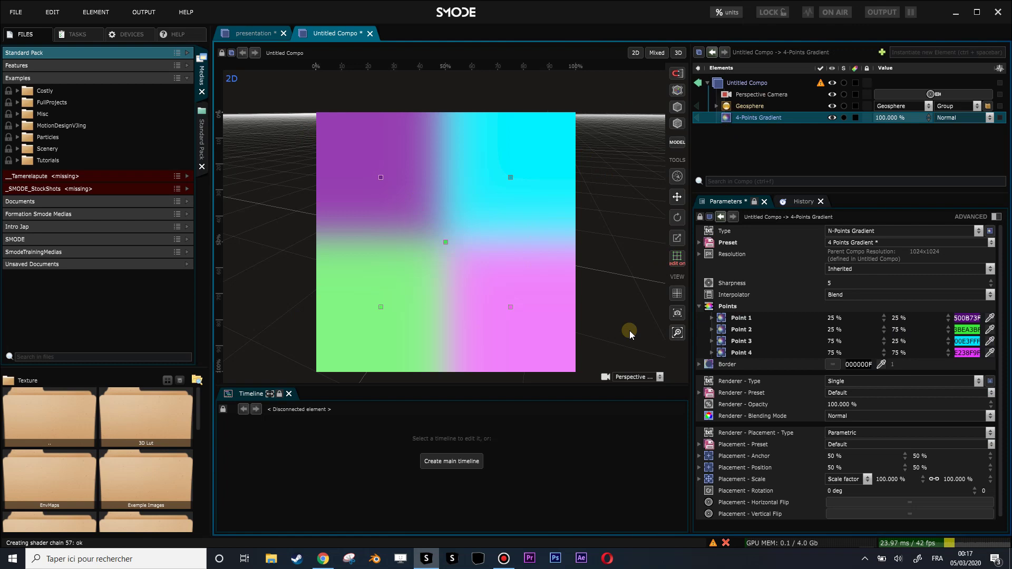
pyautogui.rightClick(725, 122)
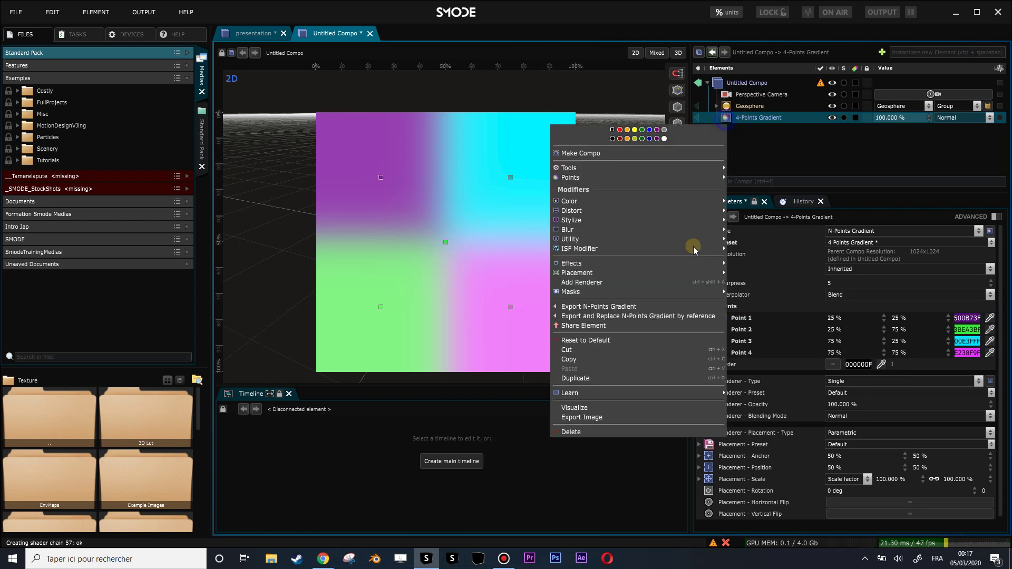
pyautogui.moveTo(572, 211)
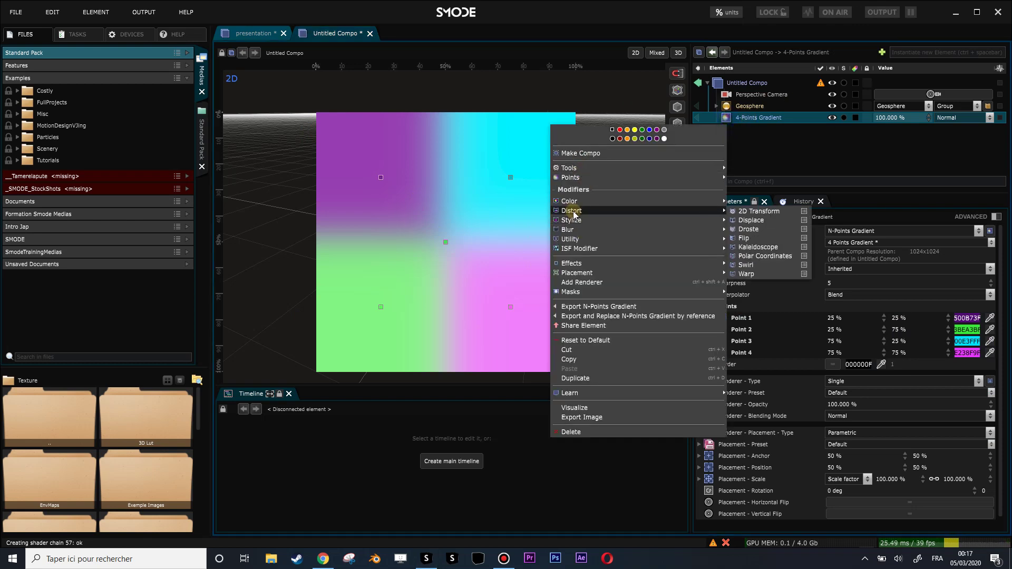
pyautogui.click(738, 211)
pyautogui.click(884, 393)
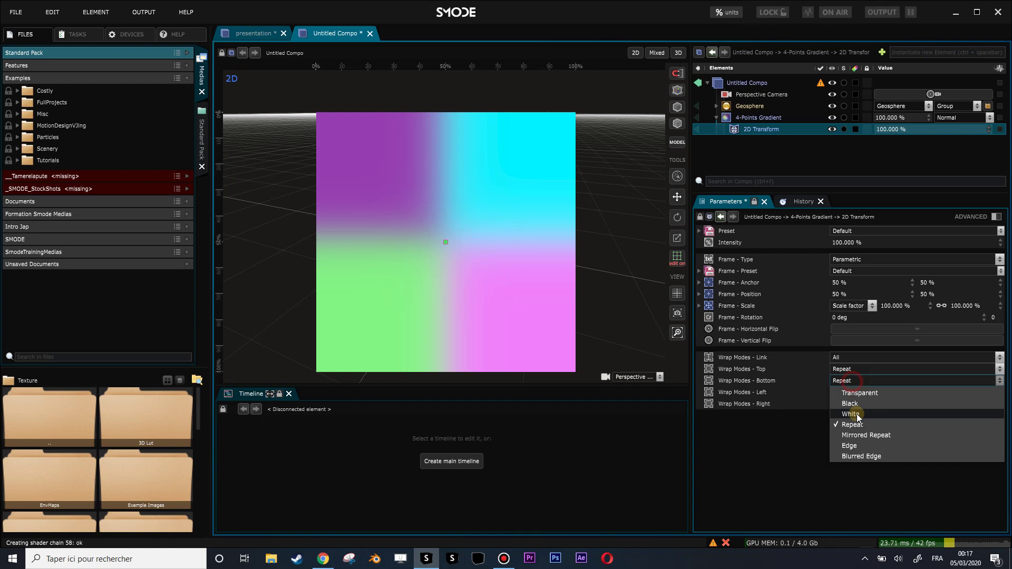
pyautogui.click(868, 434)
# - Set the 2D Transform's frame scale to 50 % on both axes and turn off point editing in the viewport
pyautogui.click(958, 307)
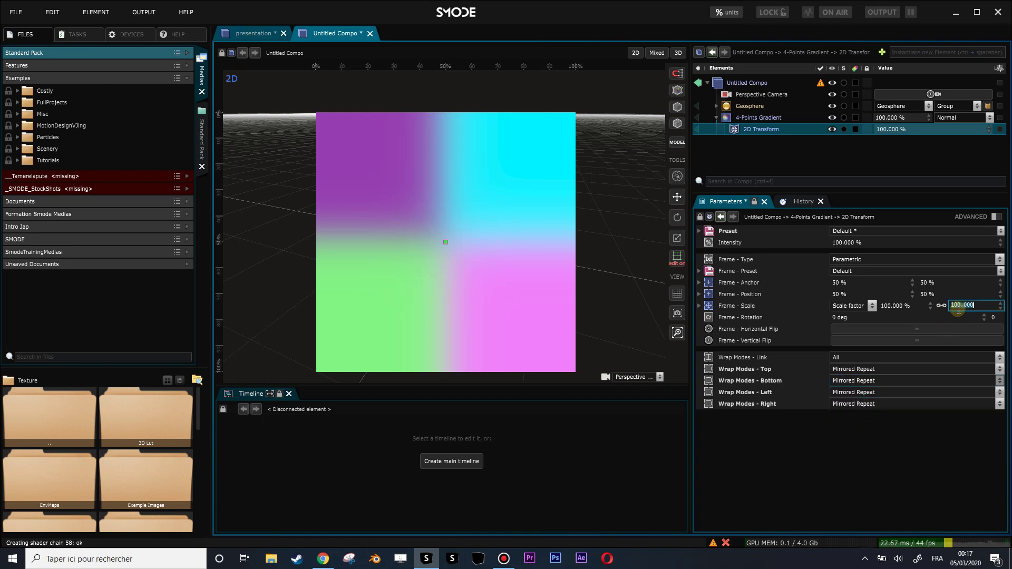
pyautogui.press('Return')
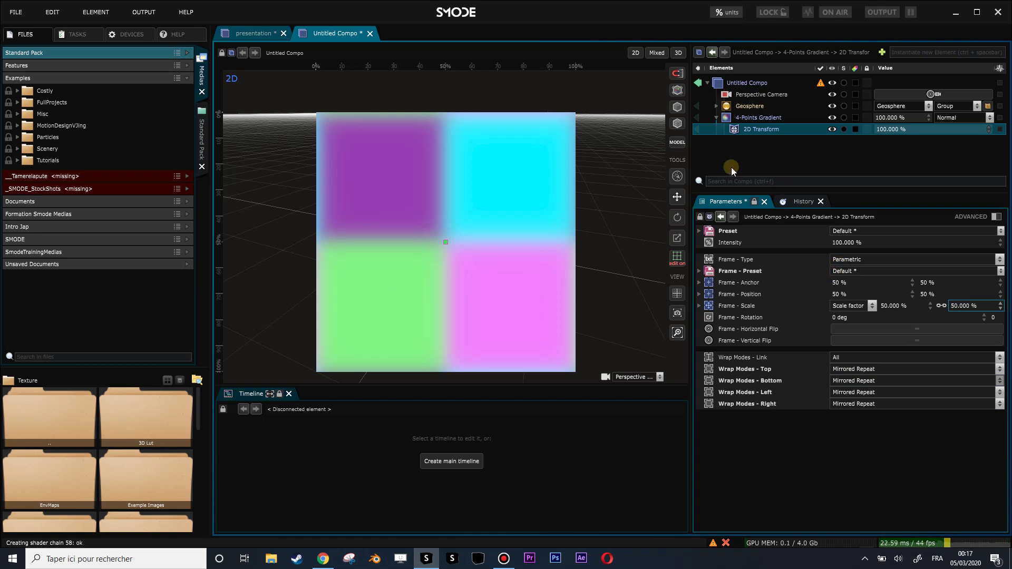
pyautogui.click(677, 264)
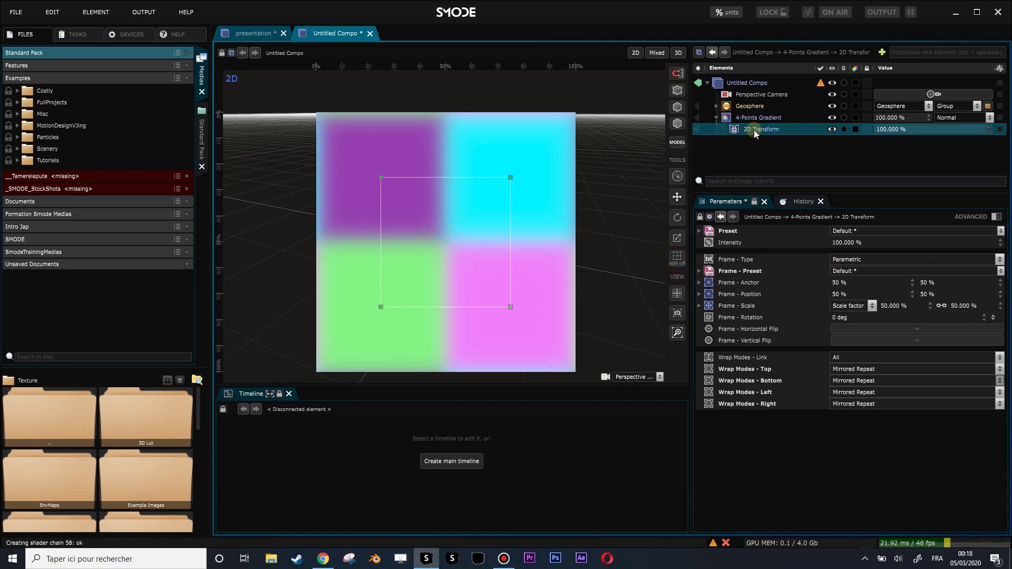
# - Toggle the 2D Transform off and on to compare, try other frame scales and restore 50 %
pyautogui.press('a')
pyautogui.press('a')
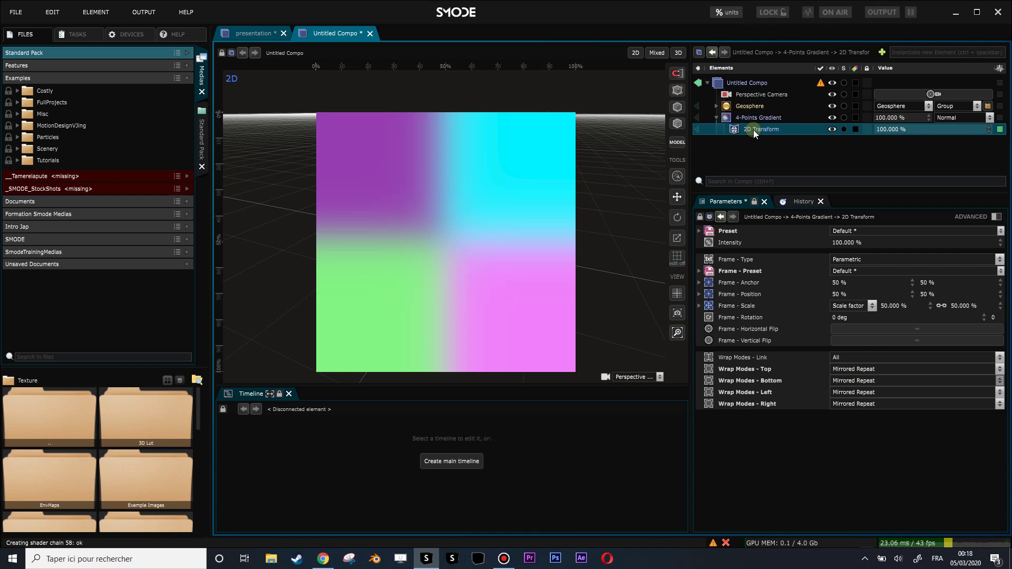
pyautogui.moveTo(957, 302)
pyautogui.mouseDown()
pyautogui.moveTo(957, 282)
pyautogui.moveTo(957, 321)
pyautogui.moveTo(969, 307)
pyautogui.mouseUp()
pyautogui.doubleClick(970, 306)
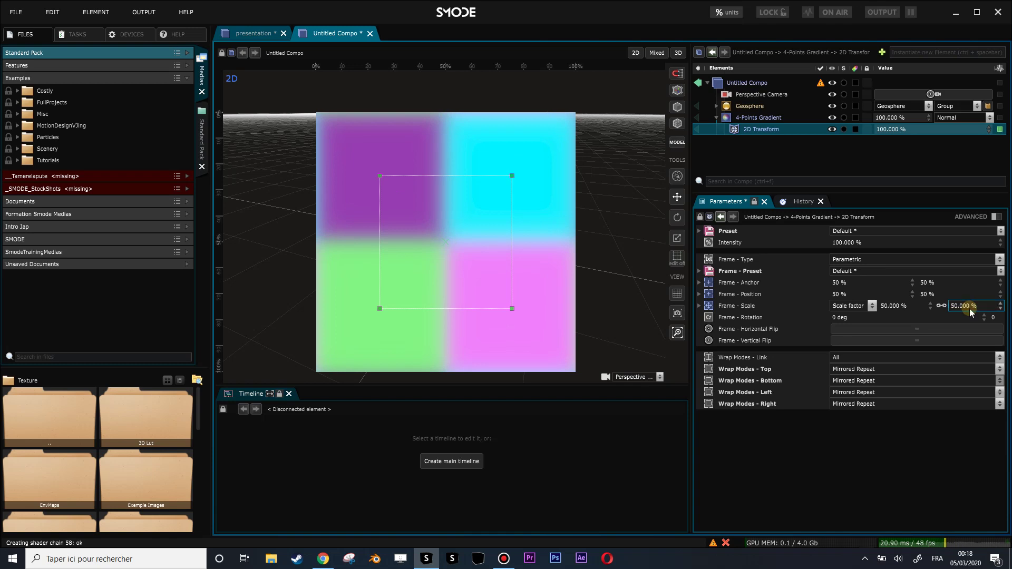
# - Add a Rasterize utility modifier to the 4-Points Gradient and disable it
pyautogui.rightClick(753, 116)
pyautogui.moveTo(599, 238)
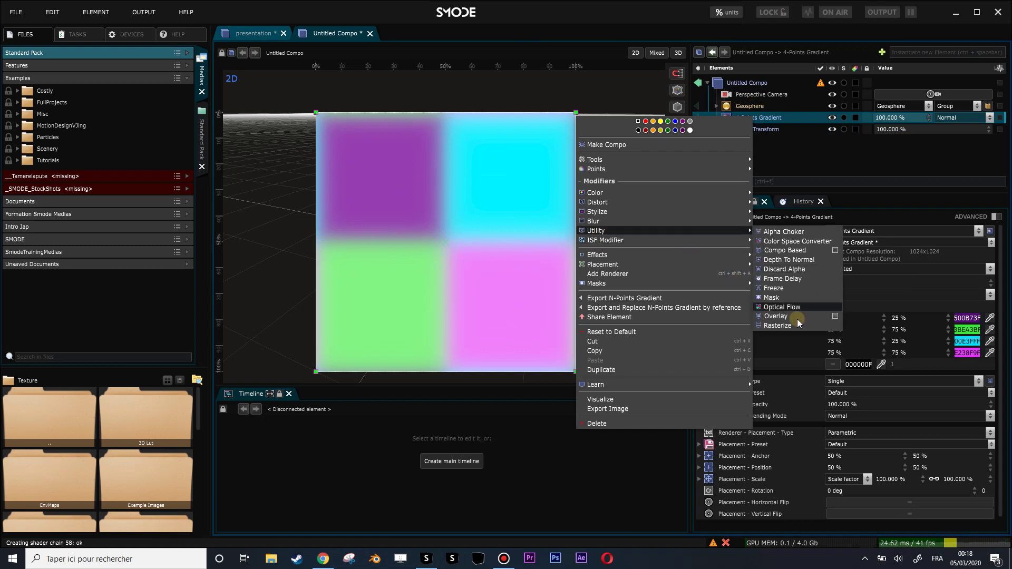
pyautogui.click(778, 326)
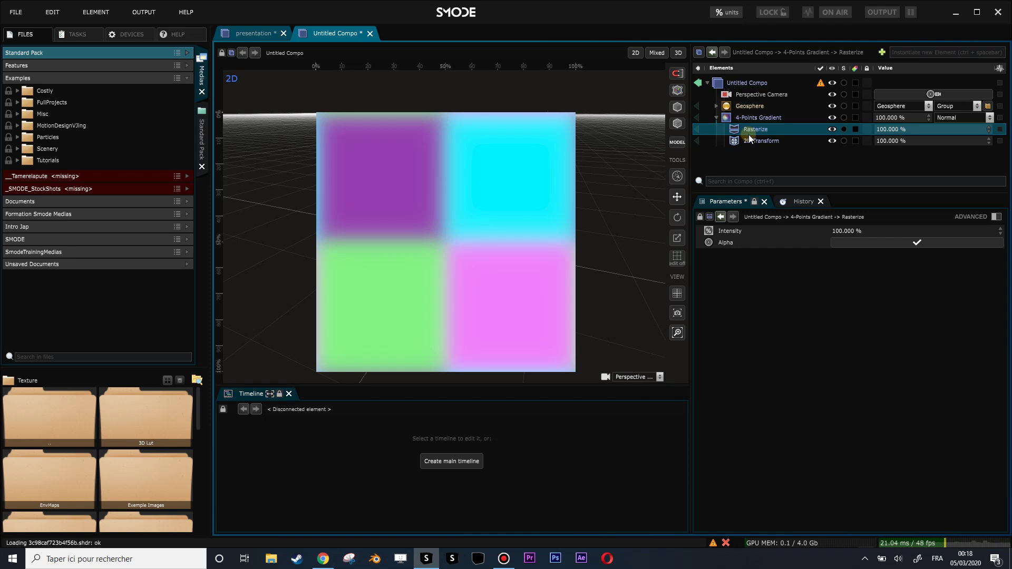
pyautogui.press('h')
pyautogui.click(753, 141)
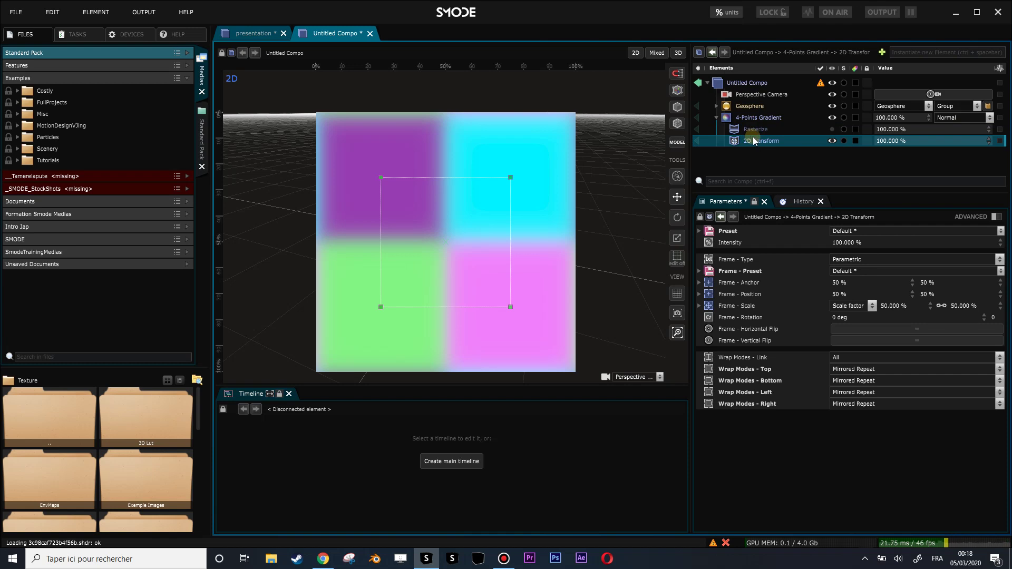
# - Group the 4-Points Gradient into its own compo and move the 2D Transform from the gradient onto that compo
pyautogui.click(755, 117)
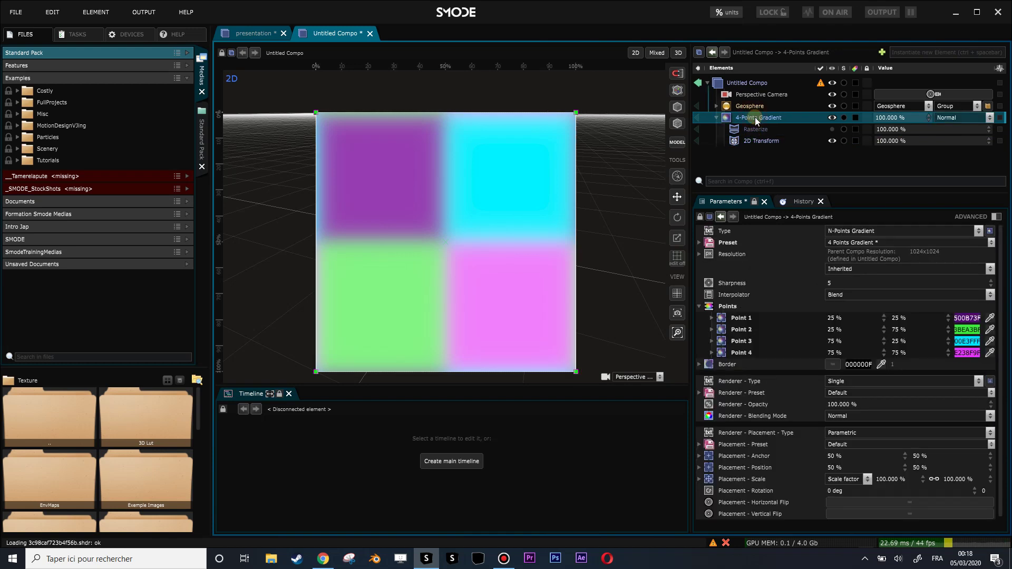
pyautogui.hotkey('ctrl', 'g')
pyautogui.click(716, 118)
pyautogui.click(725, 131)
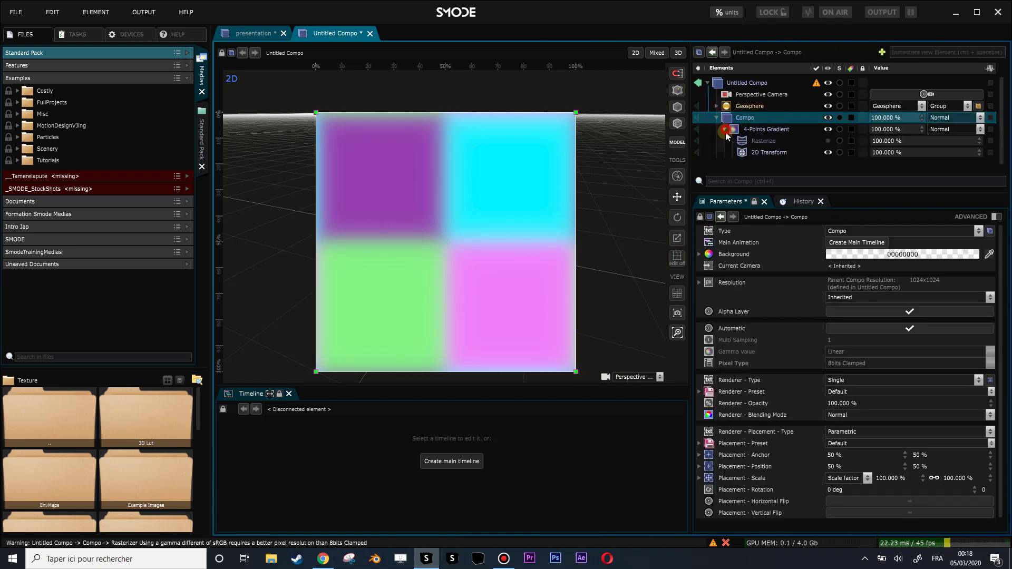
pyautogui.click(759, 152)
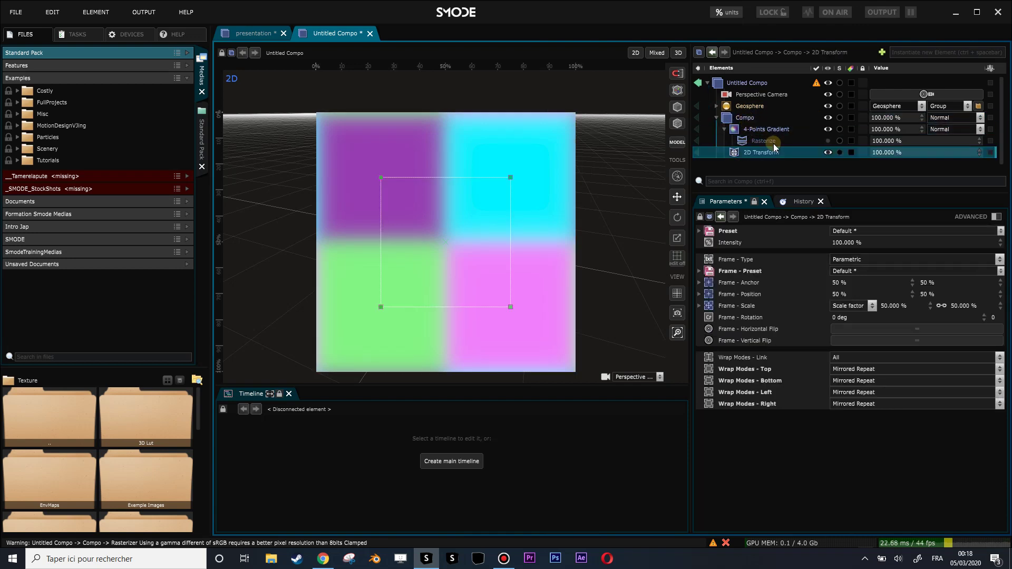
# - Try a 21 % frame scale on the compo's 2D Transform and restore it to 50 %
pyautogui.click(954, 306)
pyautogui.write('21')
pyautogui.press('Return')
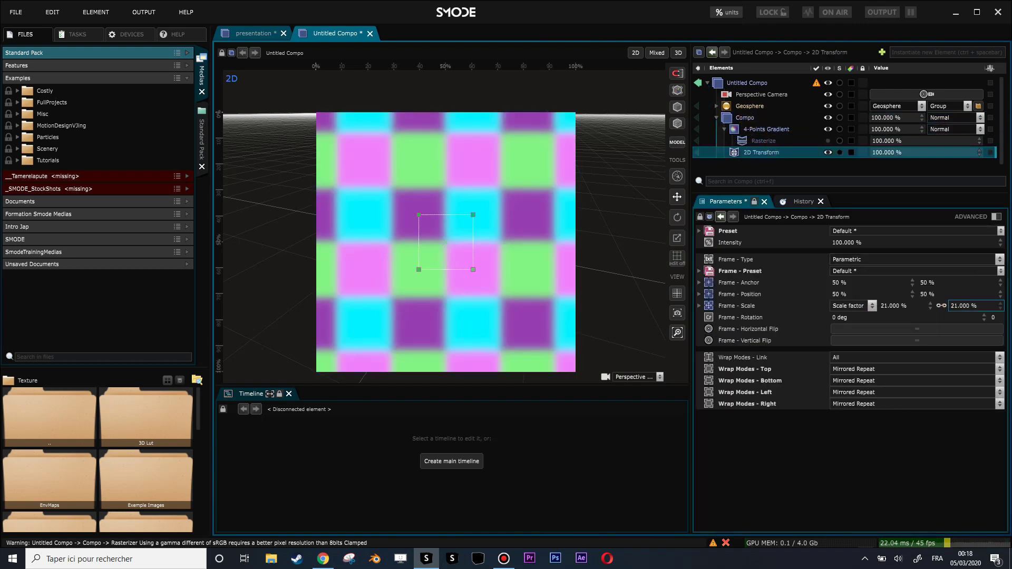
pyautogui.moveTo(975, 306); pyautogui.dragTo(959, 292)
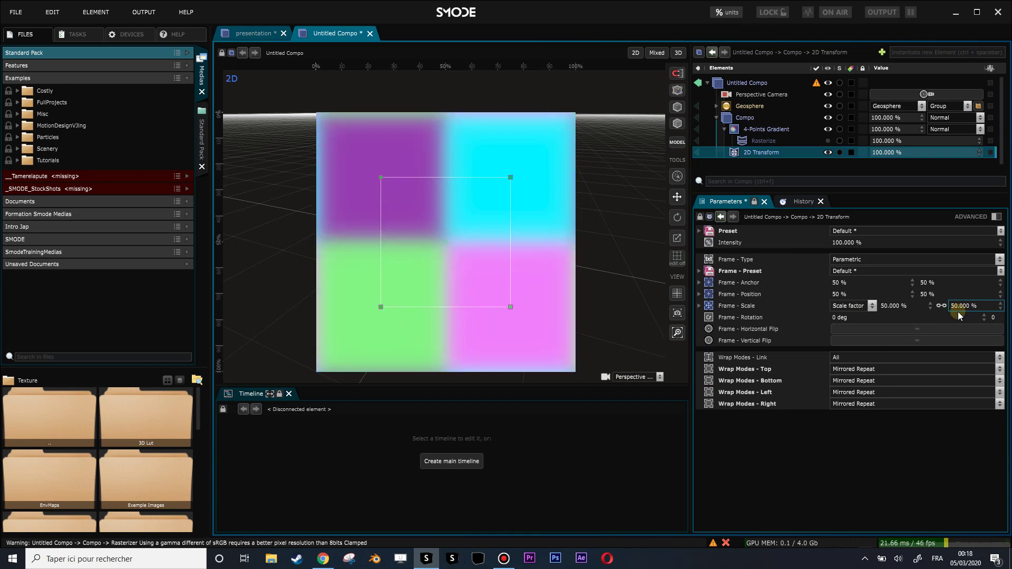
# - Delete the disabled Rasterize modifier from the 4-Points Gradient
pyautogui.click(754, 141)
pyautogui.press('Delete')
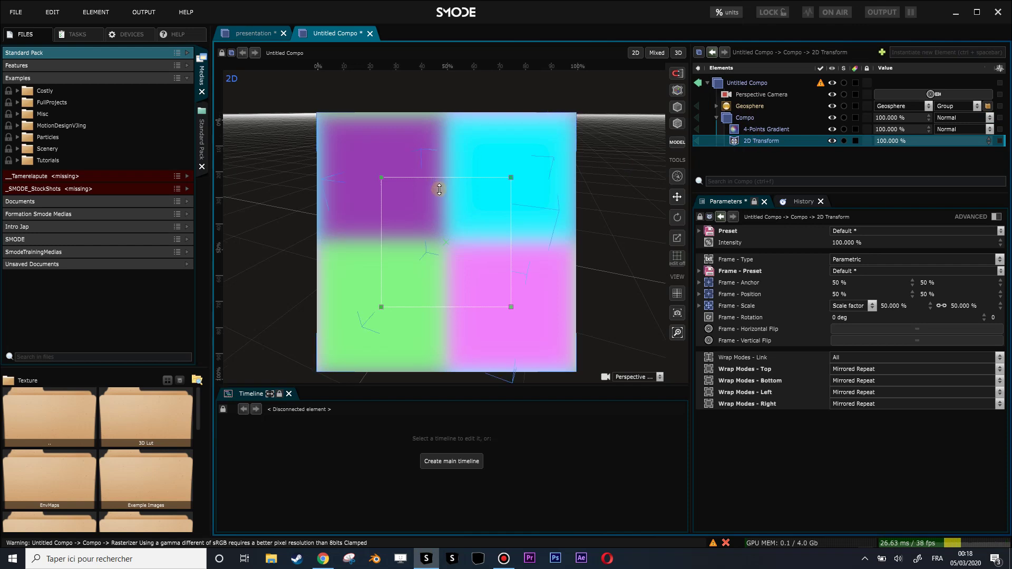
# - Examine the outer edges and the purple corner of the mirrored gradient up close
pyautogui.moveTo(440, 190); pyautogui.dragTo(441, 191)
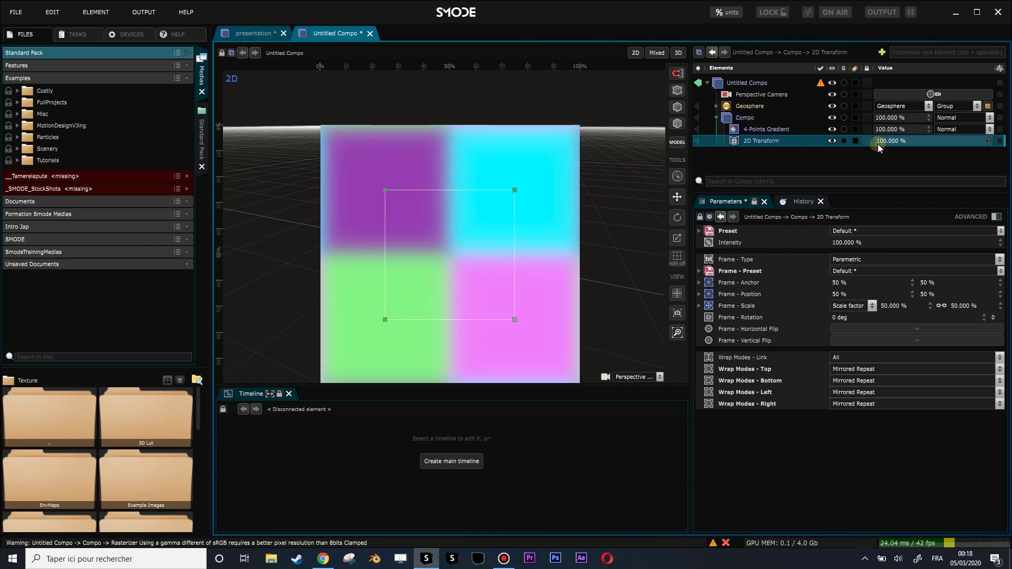
pyautogui.moveTo(900, 143)
pyautogui.mouseDown()
pyautogui.moveTo(829, 142)
pyautogui.moveTo(900, 141)
pyautogui.mouseUp()
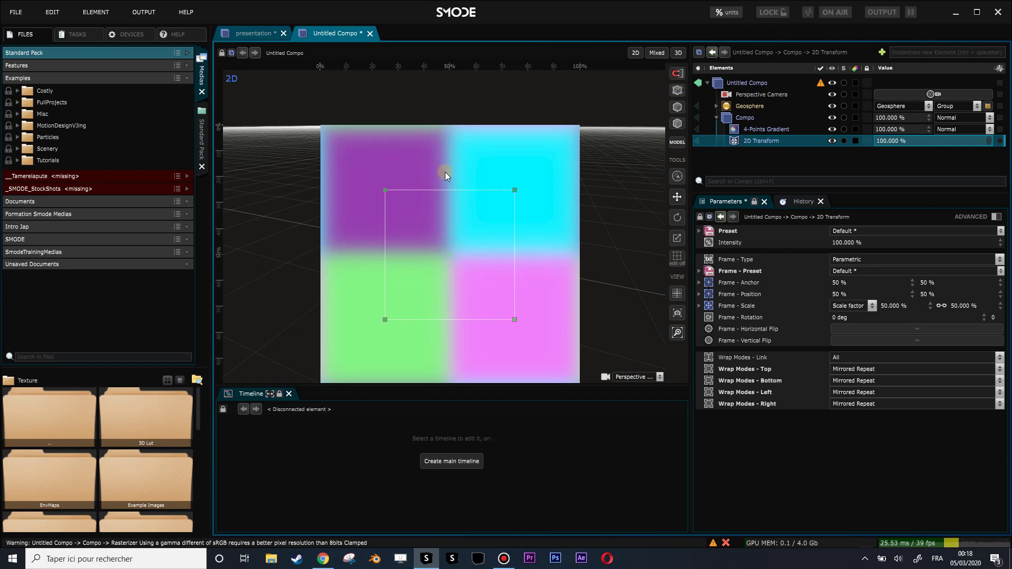
pyautogui.moveTo(385, 189); pyautogui.dragTo(395, 164)
pyautogui.scroll(2, 441, 229)
pyautogui.moveTo(455, 239); pyautogui.dragTo(457, 271)
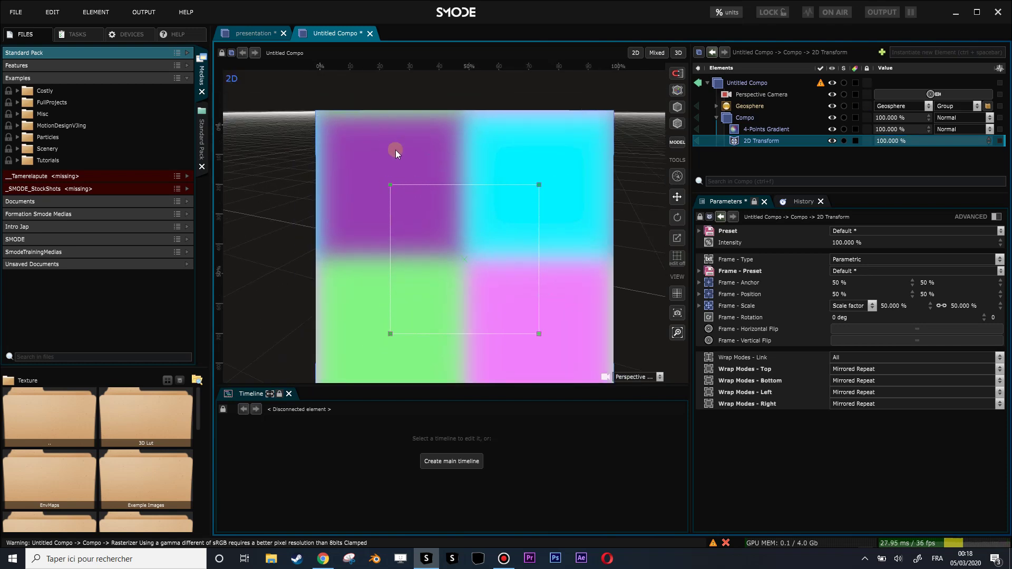
pyautogui.scroll(3, 370, 153)
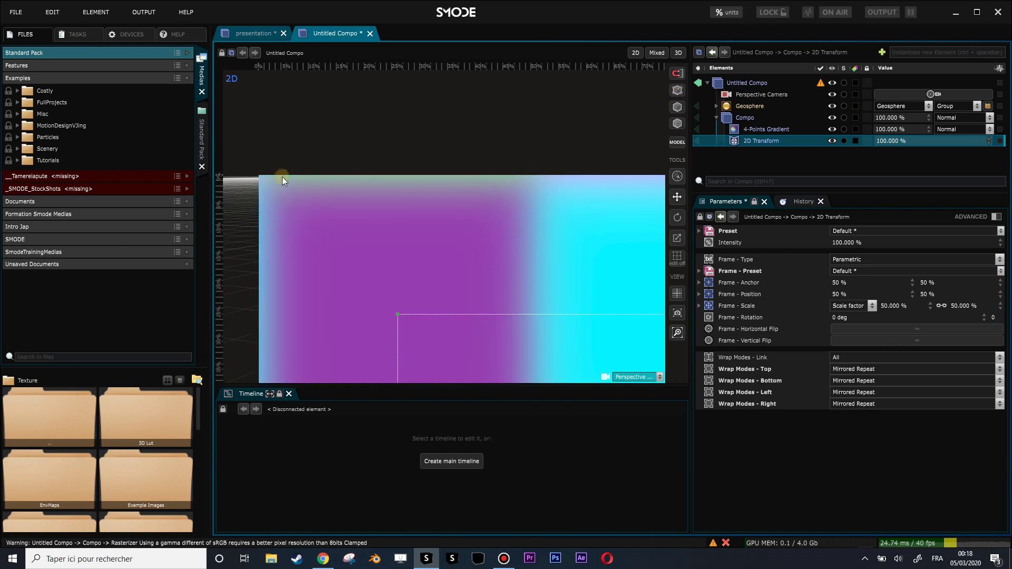
# - Move the 4-Points Gradient and its 2D Transform out of the nested compo and delete the emptied compo
pyautogui.click(744, 117)
pyautogui.rightClick(757, 131)
pyautogui.click(751, 132)
pyautogui.moveTo(742, 132); pyautogui.dragTo(737, 113)
pyautogui.click(737, 143)
pyautogui.press('Delete')
pyautogui.press('Return')
# - Try a second 2D Transform on the 4-Points Gradient with its frame position shifted to 22 % and 87 %, and delete it
pyautogui.click(746, 119)
pyautogui.rightClick(745, 122)
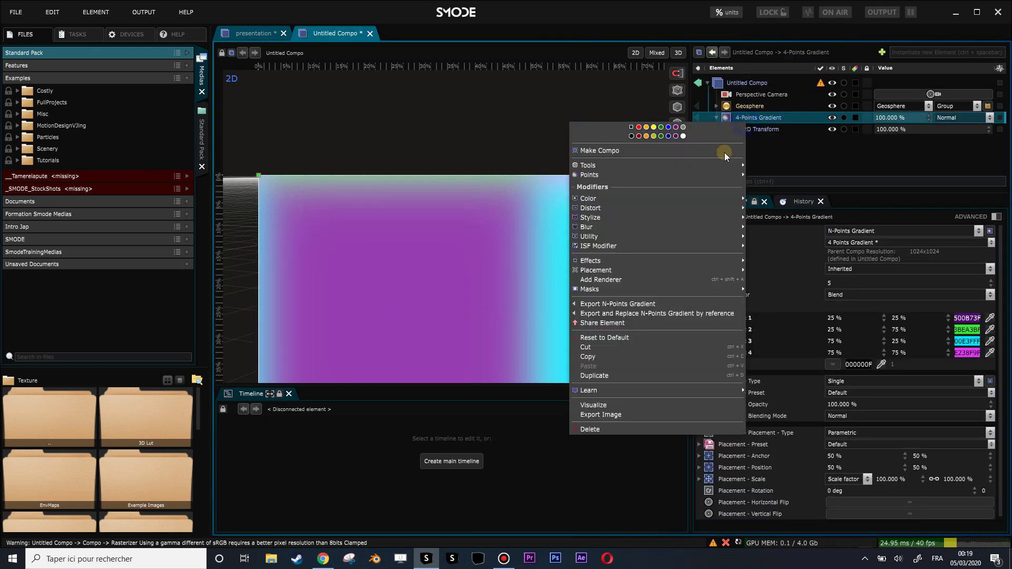
pyautogui.moveTo(739, 211)
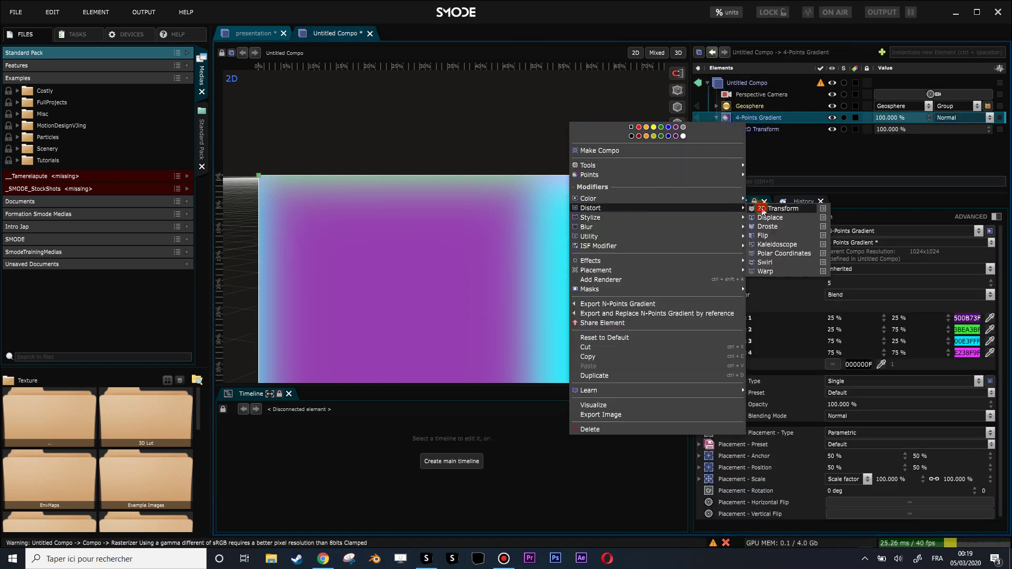
pyautogui.click(778, 209)
pyautogui.moveTo(844, 295); pyautogui.dragTo(918, 295)
pyautogui.scroll(-2, 444, 240)
pyautogui.moveTo(444, 244); pyautogui.dragTo(450, 163)
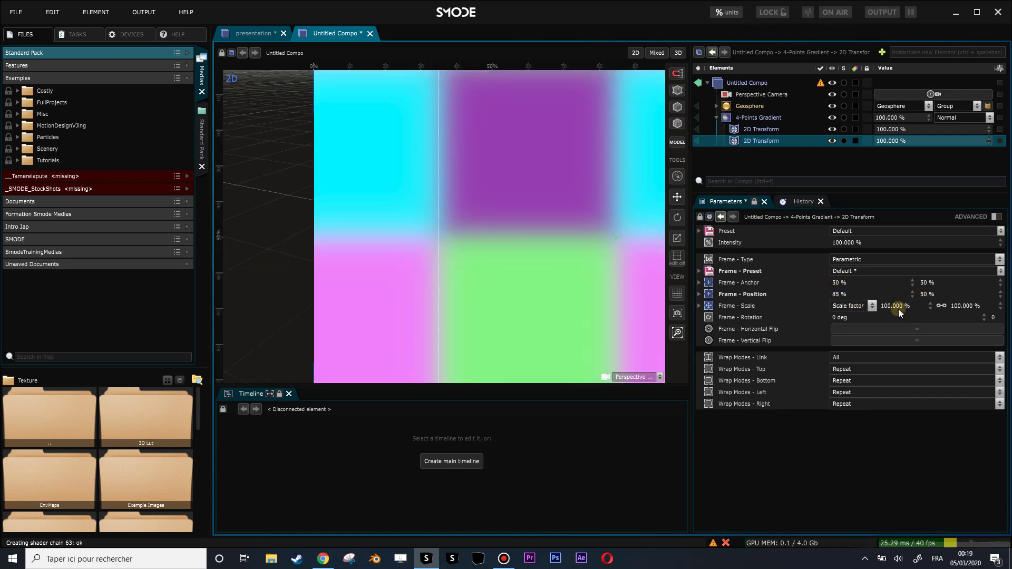
pyautogui.moveTo(909, 296); pyautogui.dragTo(838, 295)
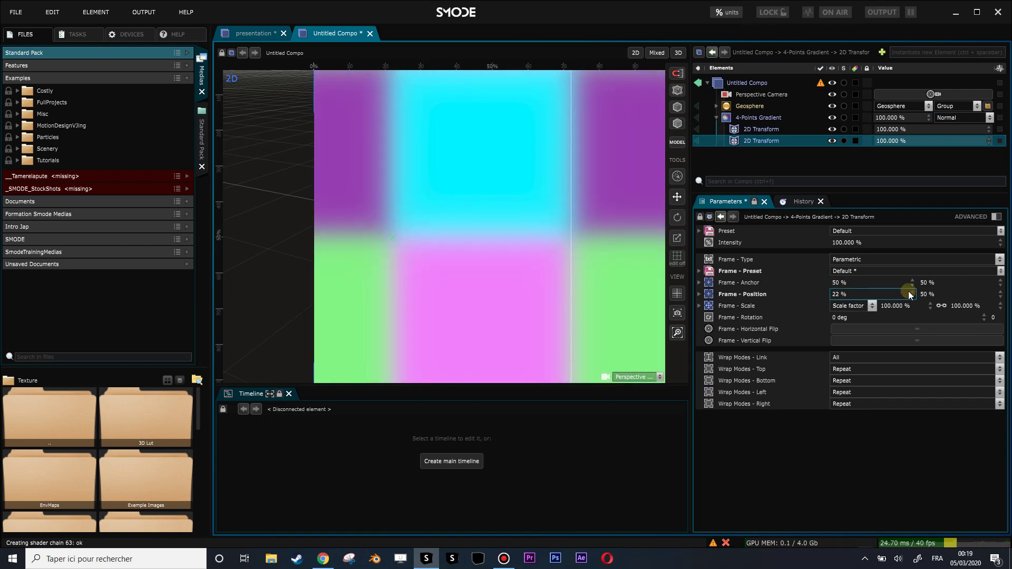
pyautogui.moveTo(928, 294); pyautogui.dragTo(968, 295)
pyautogui.scroll(-2, 493, 229)
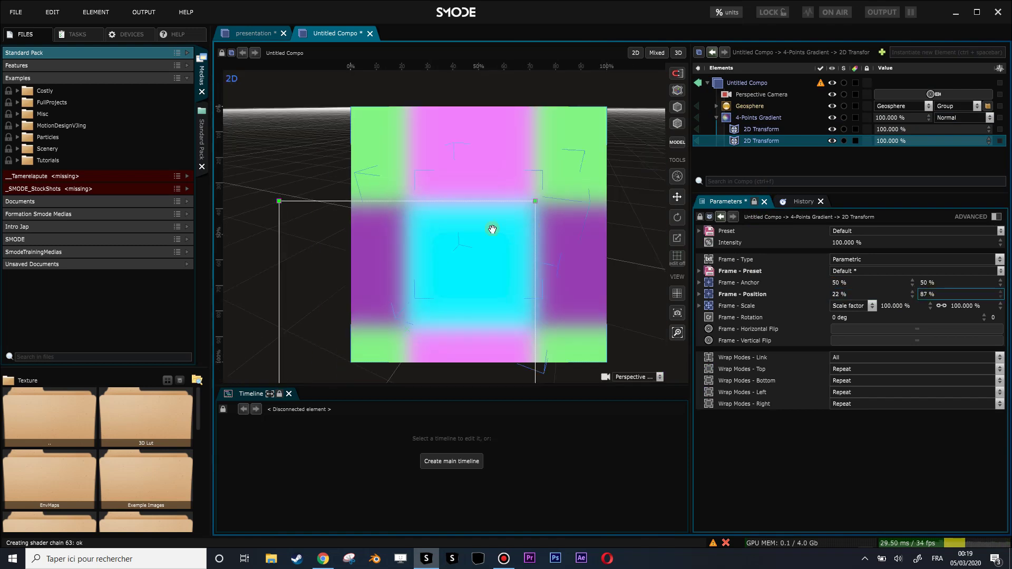
pyautogui.press('Delete')
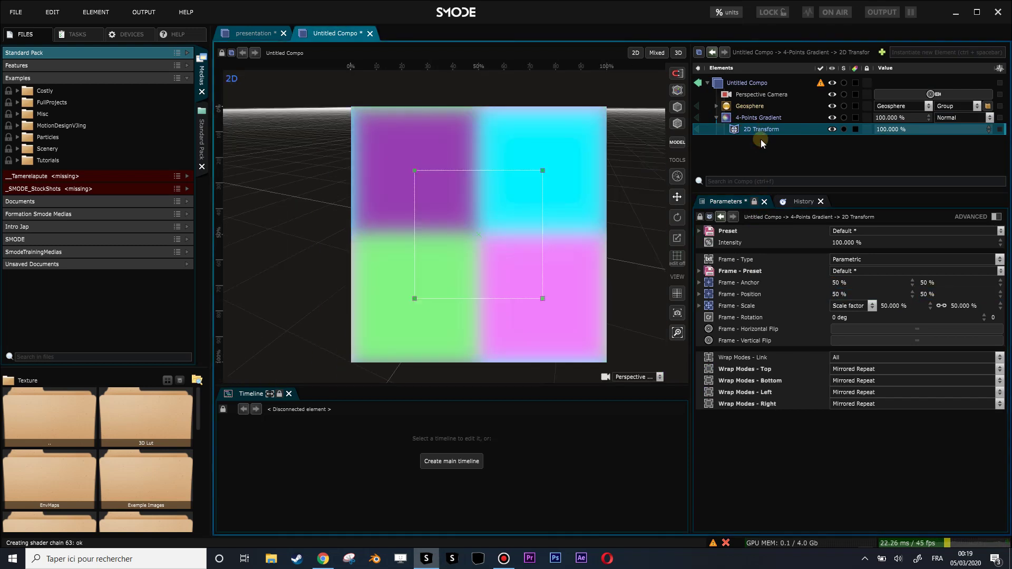
# - Hide the 4-Points Gradient and add an Environment Light to the main compo
pyautogui.click(719, 118)
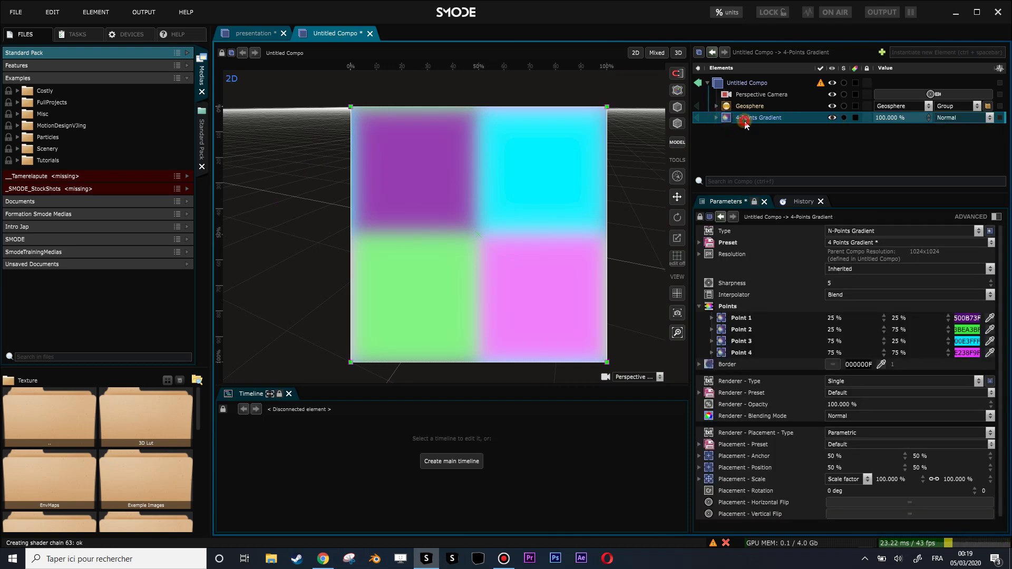
pyautogui.press('h')
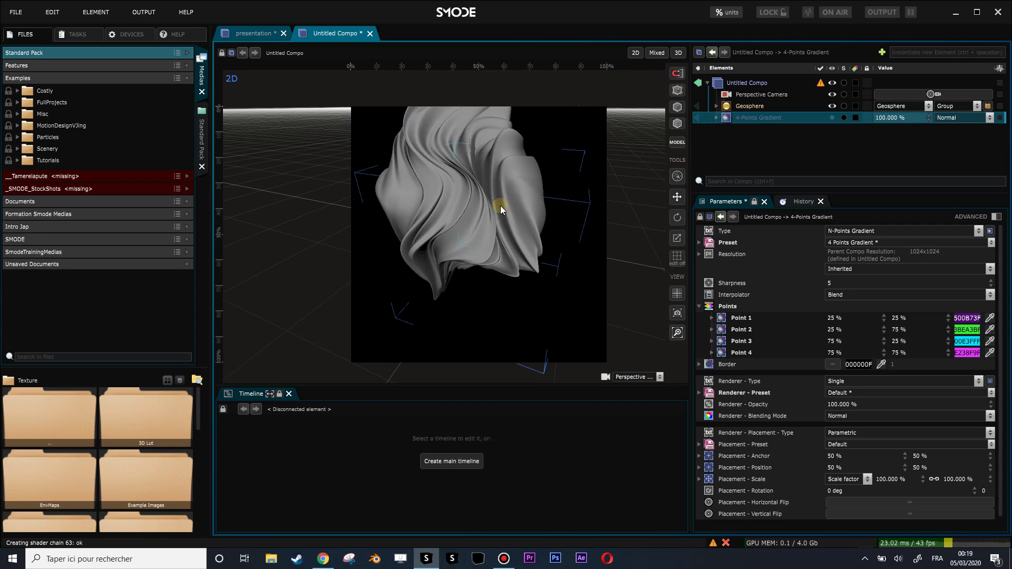
pyautogui.rightClick(754, 135)
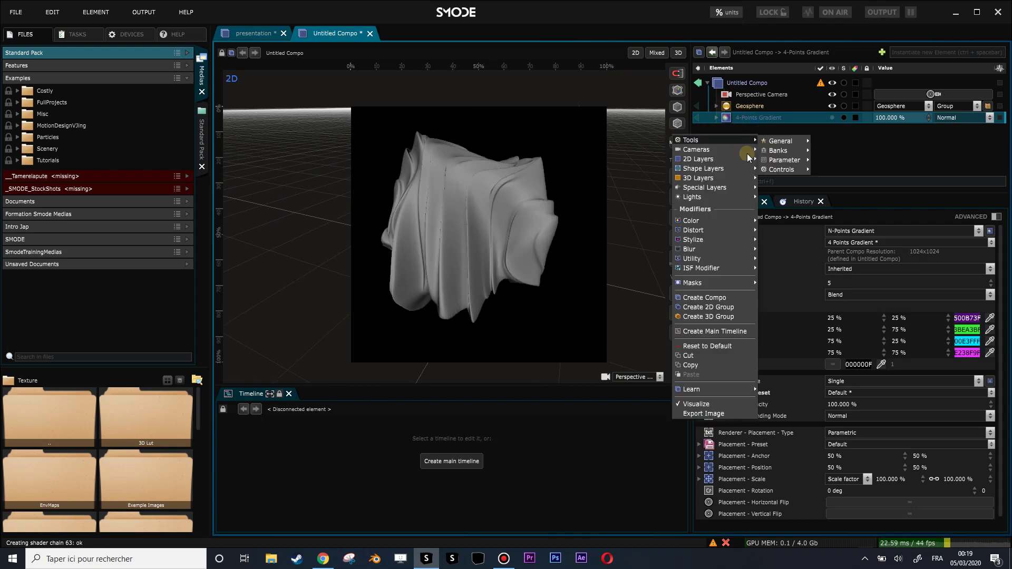
pyautogui.moveTo(714, 198)
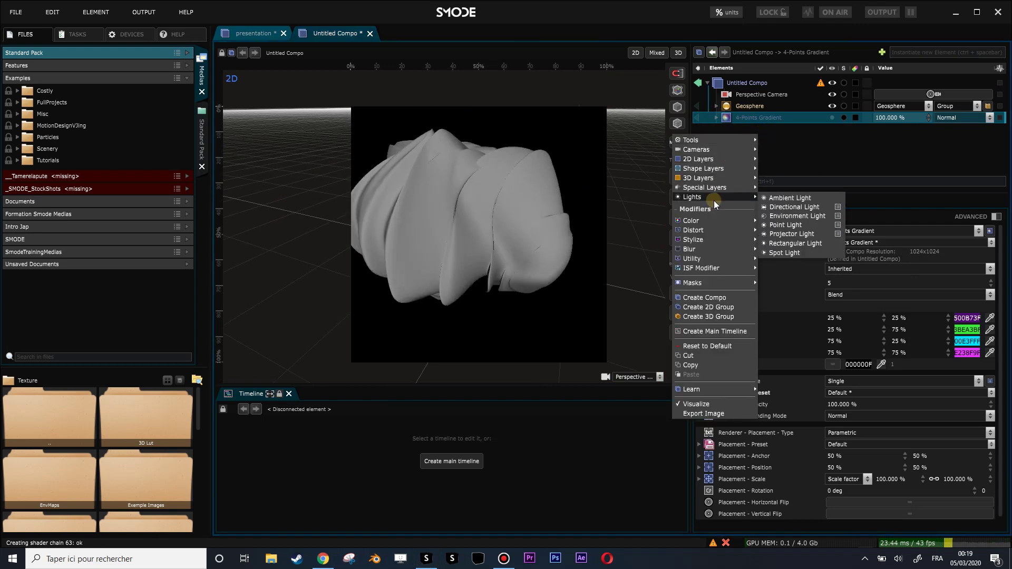
pyautogui.click(790, 217)
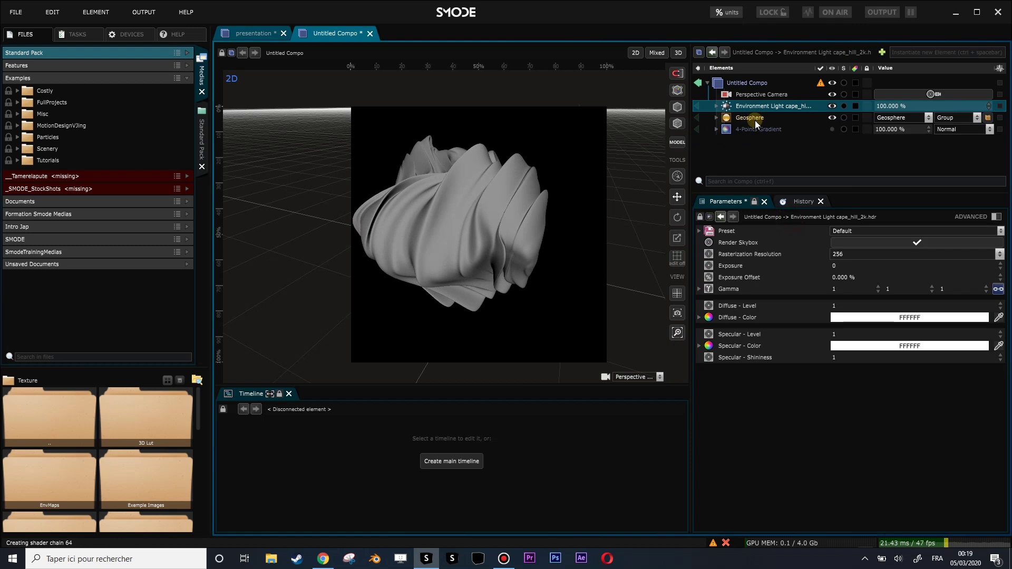
# - Replace the cape_hill_2k.hdr generator in the environment light's equirectangular map with the 4-Points Gradient
pyautogui.click(717, 106)
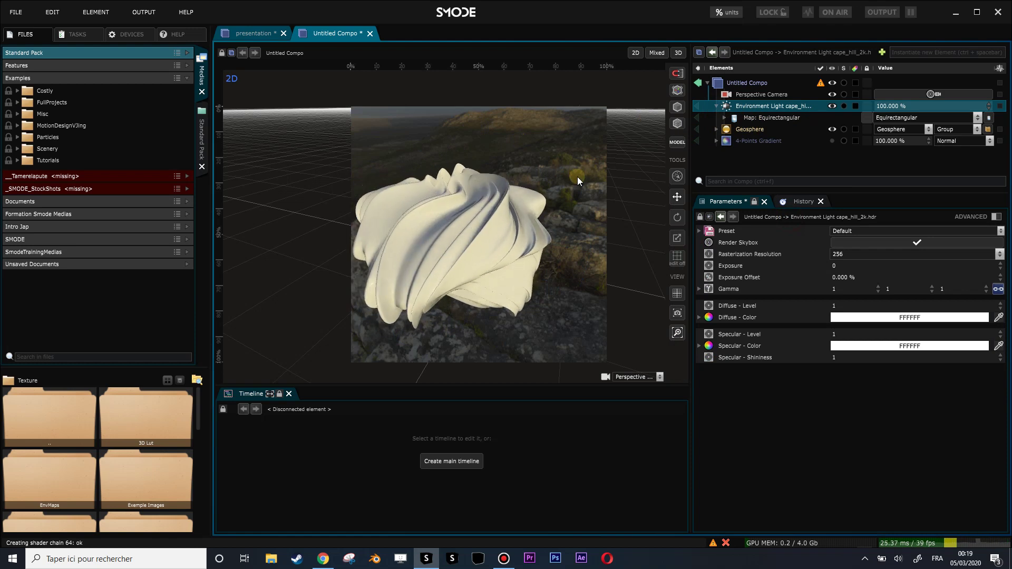
pyautogui.click(725, 117)
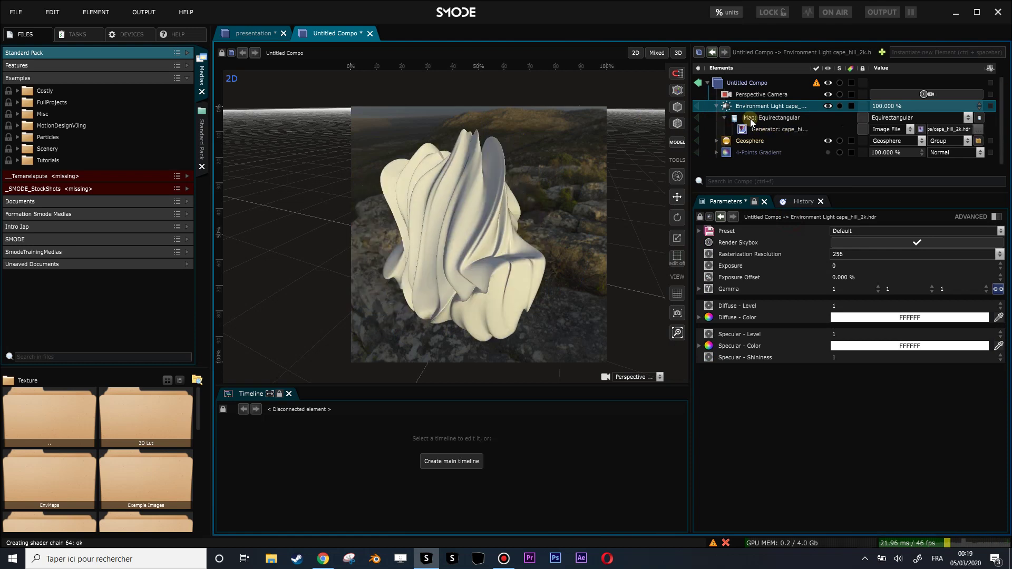
pyautogui.click(760, 132)
pyautogui.click(698, 130)
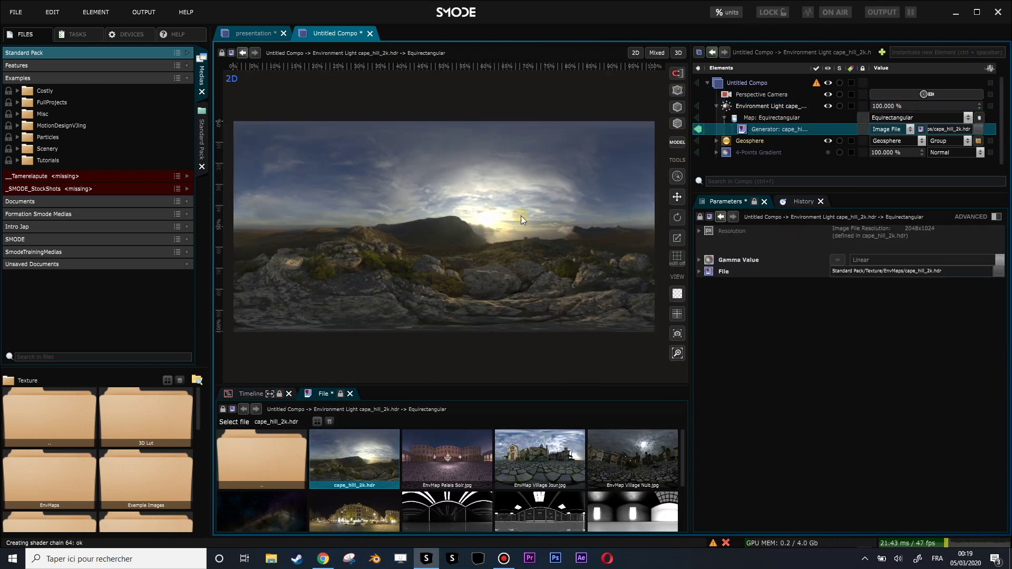
pyautogui.click(696, 130)
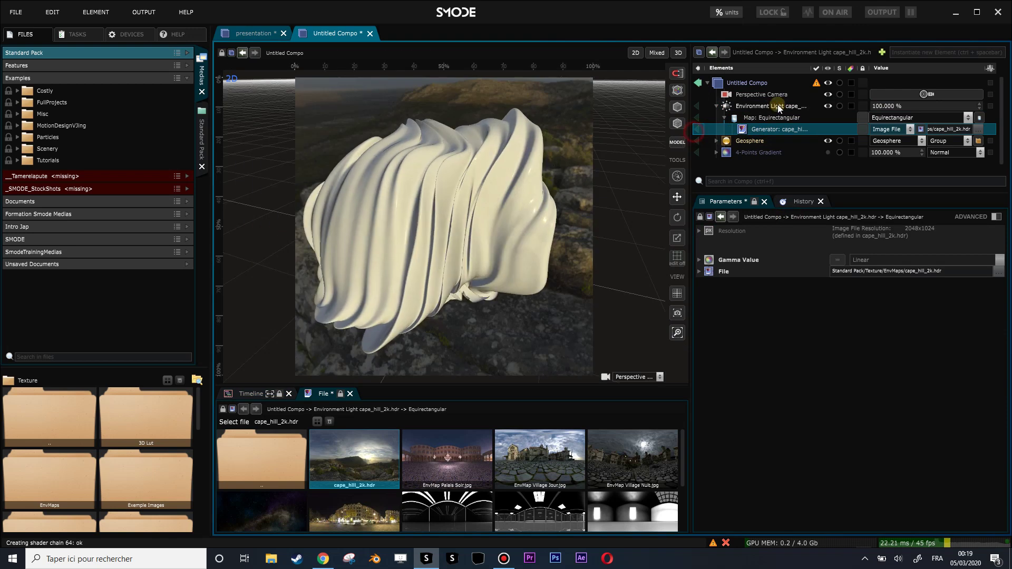
pyautogui.click(729, 153)
pyautogui.moveTo(729, 153); pyautogui.dragTo(763, 131)
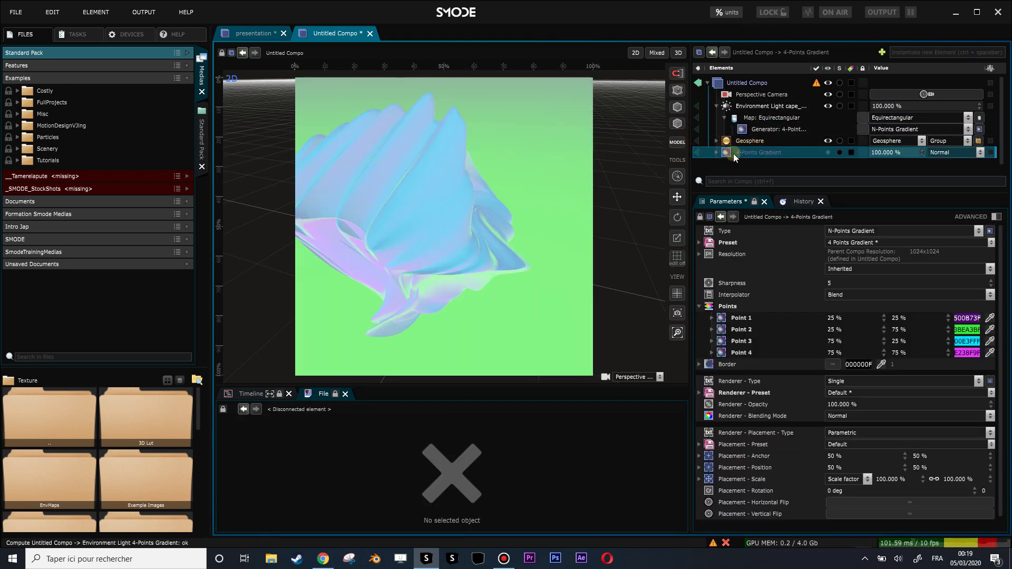
# - Move the 2D Transform from the hidden 4-Points Gradient onto the environment light map's gradient generator
pyautogui.moveTo(465, 201); pyautogui.dragTo(933, 153)
pyautogui.moveTo(546, 217); pyautogui.dragTo(515, 219)
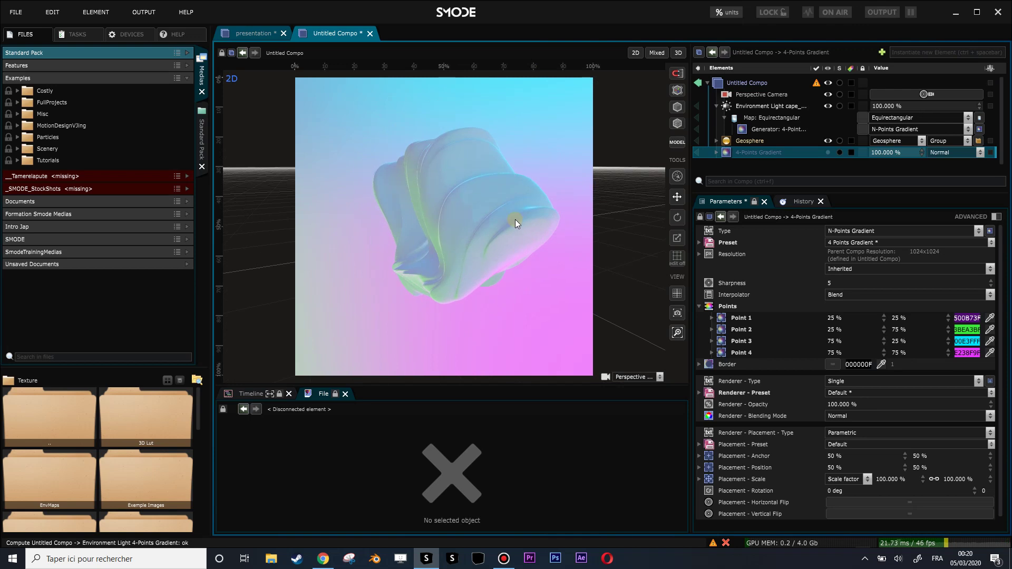
pyautogui.click(744, 129)
pyautogui.moveTo(741, 163); pyautogui.dragTo(762, 131)
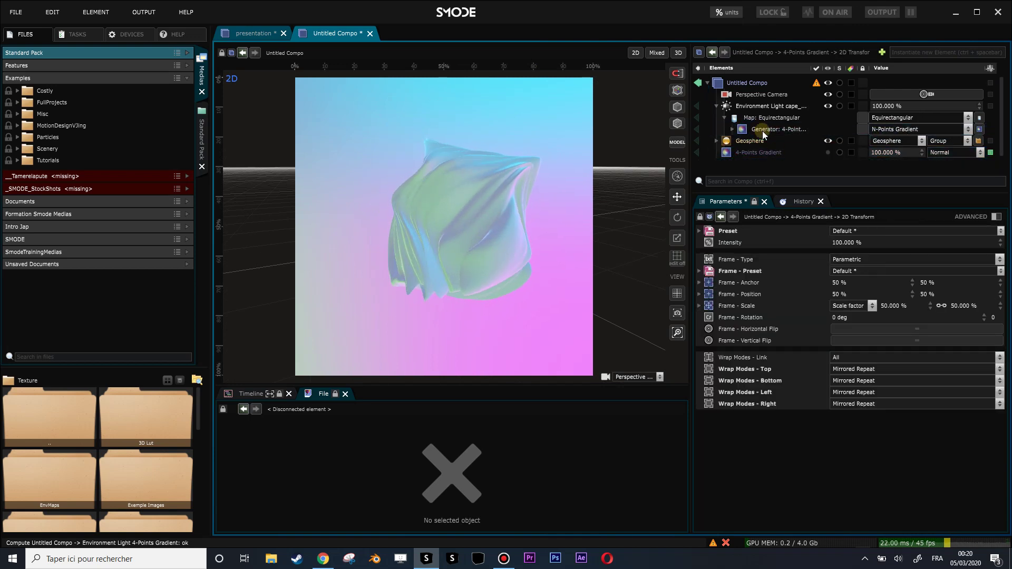
pyautogui.click(732, 131)
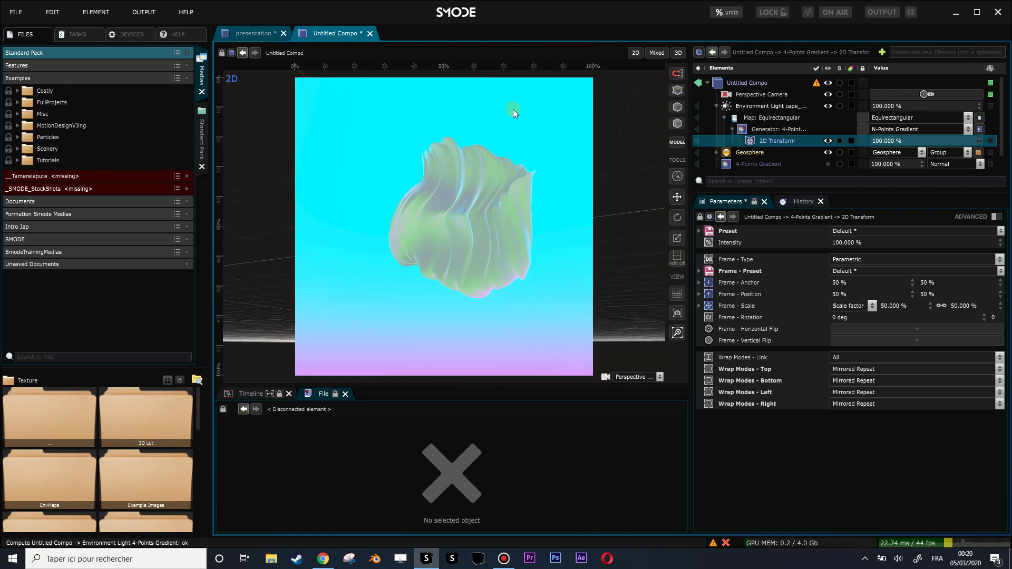
pyautogui.moveTo(332, 176); pyautogui.dragTo(493, 213)
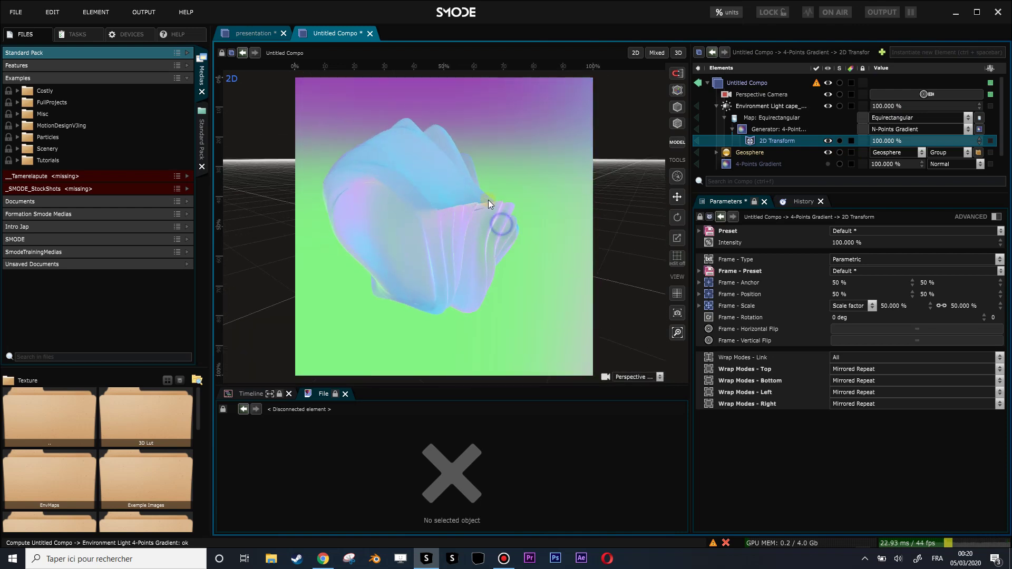
# - In the environment light's gradient generator, set Point 3's colour to 00E3FFFF and Point 2's colour to pure green 00FF00
pyautogui.click(773, 130)
pyautogui.click(699, 295)
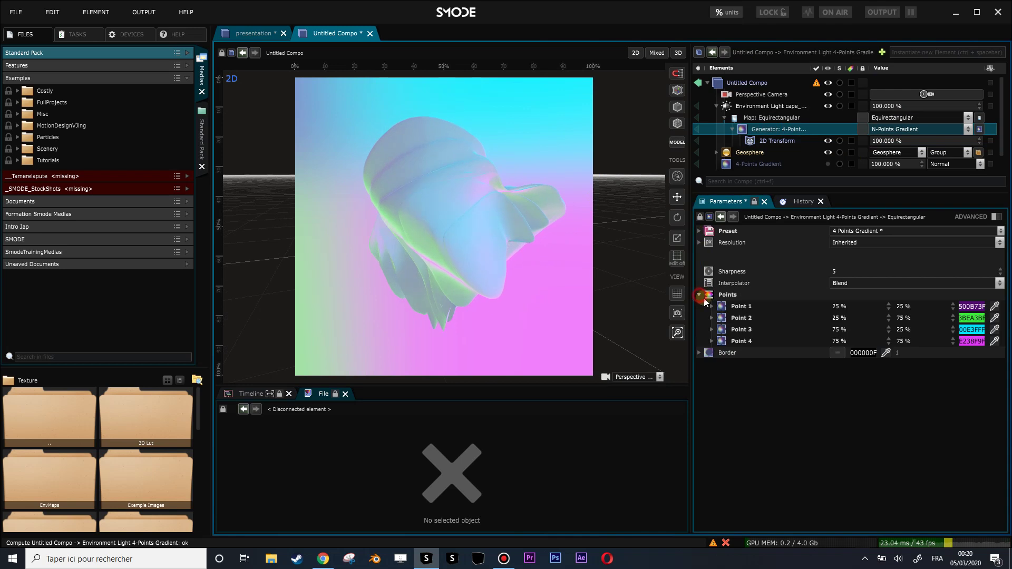
pyautogui.click(971, 330)
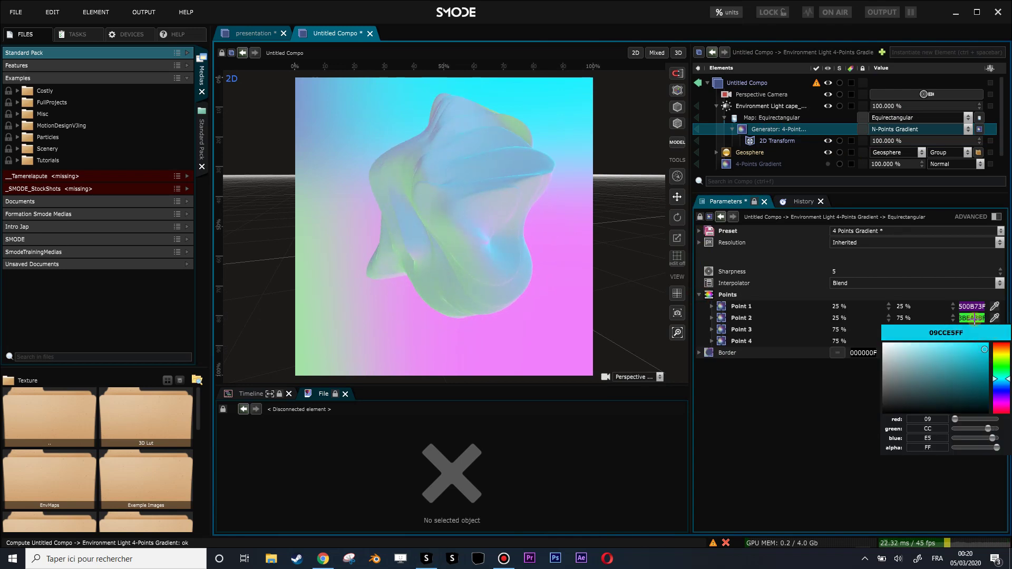
pyautogui.click(973, 318)
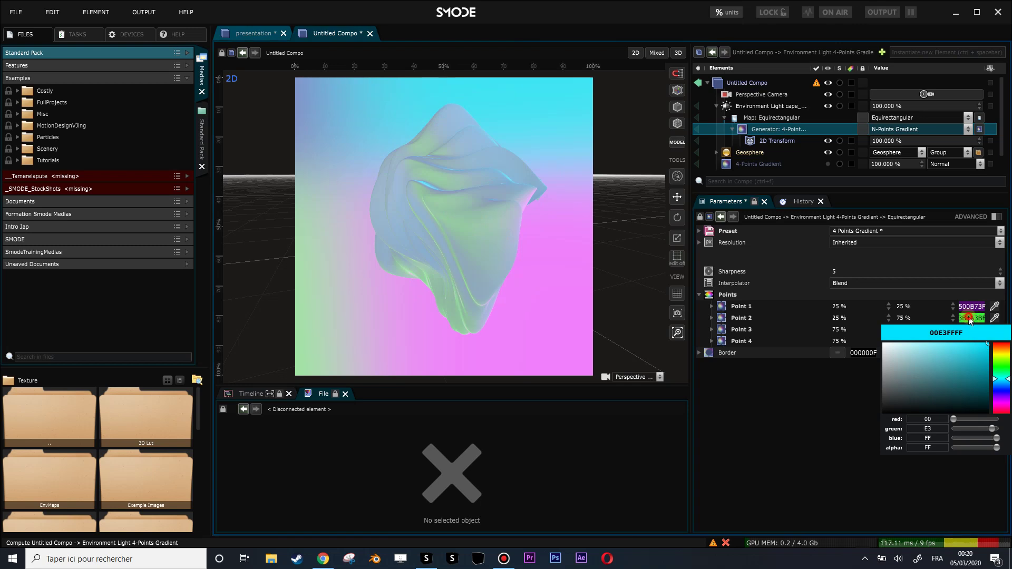
pyautogui.click(847, 398)
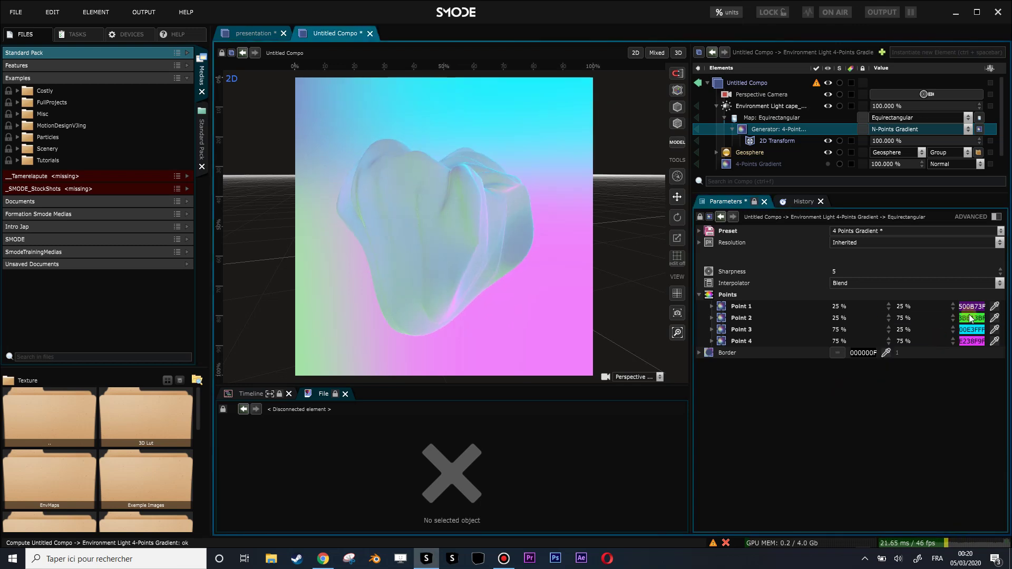
pyautogui.click(975, 318)
pyautogui.click(982, 338)
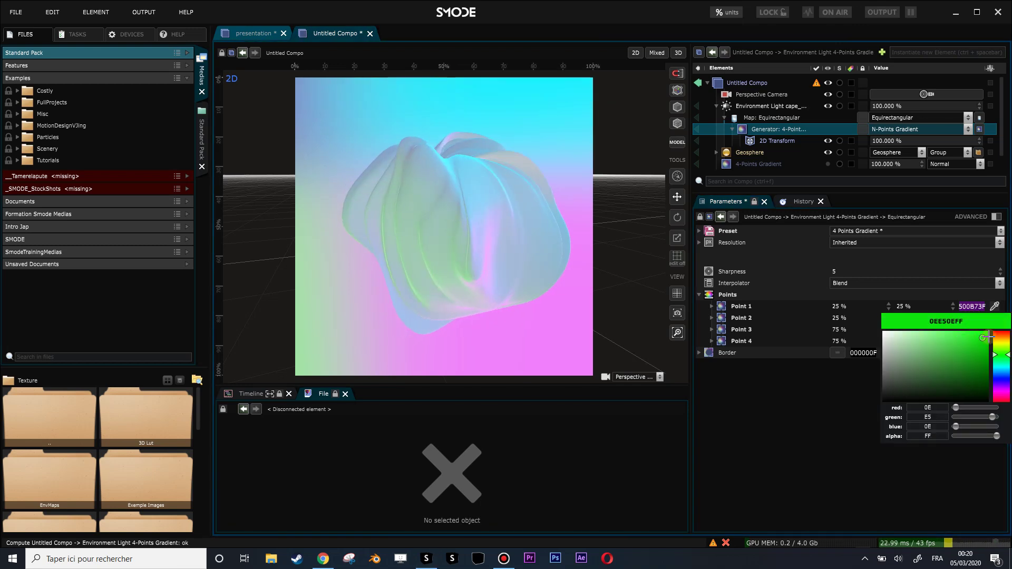
pyautogui.click(987, 337)
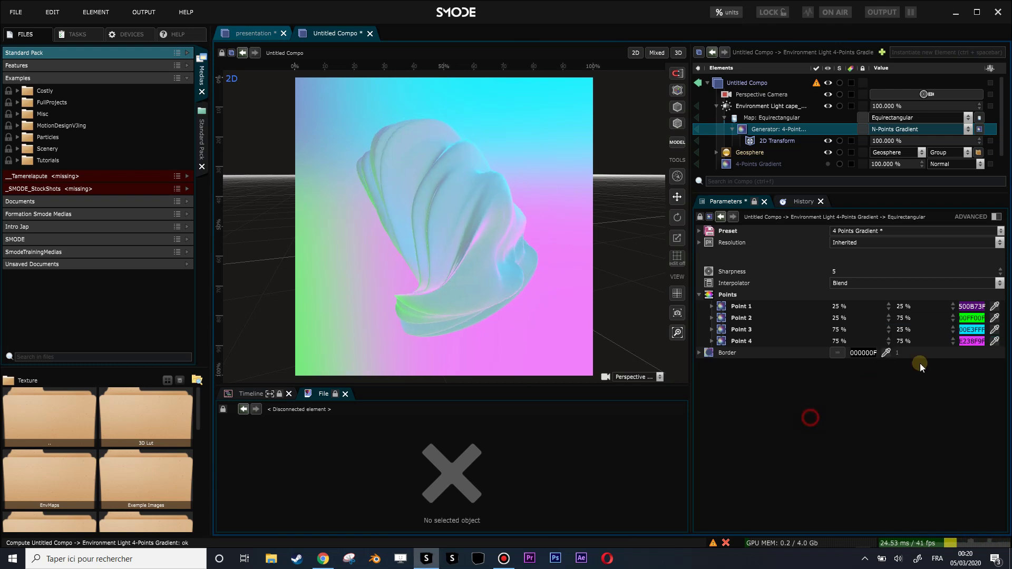
# - Set the gradient generator's Point 4 colour to saturated magenta DF00FFFF
pyautogui.click(970, 337)
pyautogui.moveTo(974, 364); pyautogui.dragTo(989, 353)
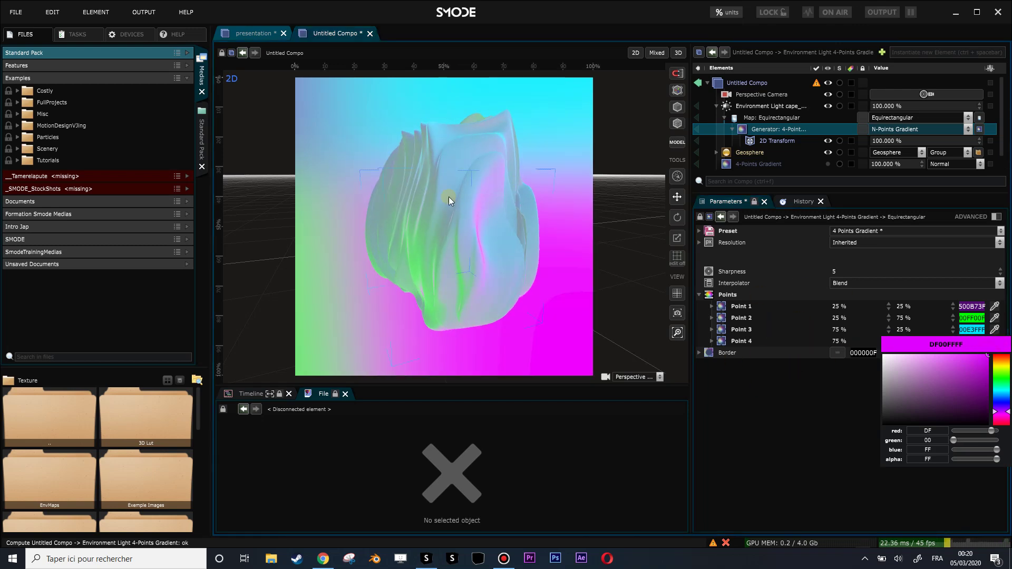
pyautogui.moveTo(530, 209); pyautogui.dragTo(749, 159)
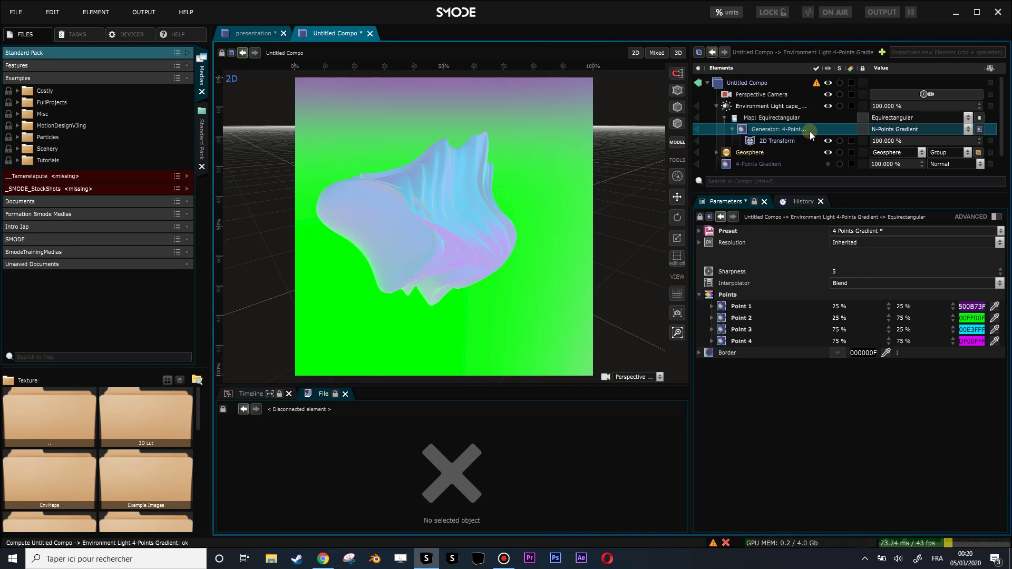
# - Change the environment light's gradient generator to the 5 Points Gradient preset
pyautogui.click(843, 231)
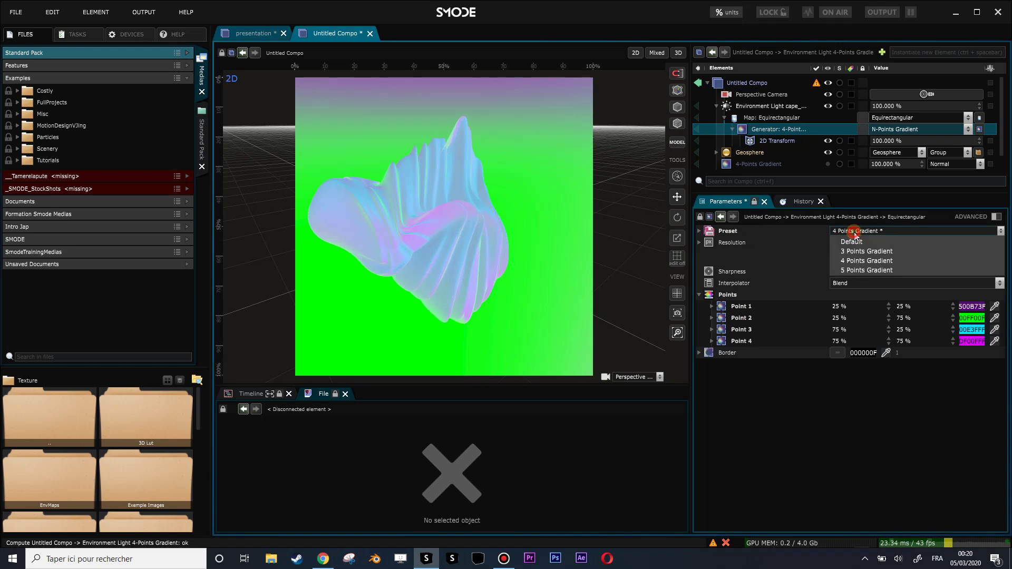
pyautogui.click(875, 269)
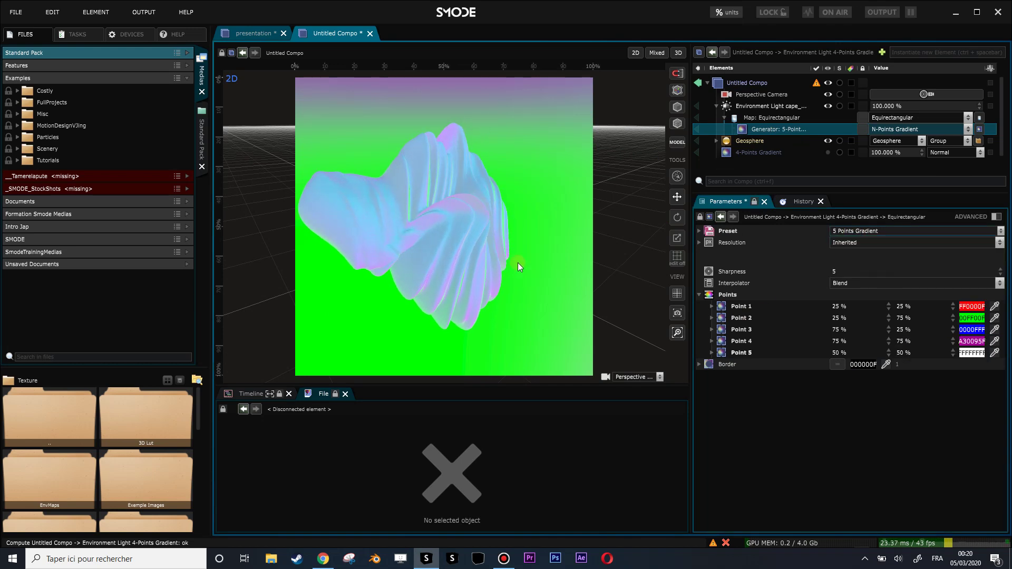
pyautogui.moveTo(523, 239)
pyautogui.mouseDown()
pyautogui.moveTo(461, 266)
pyautogui.moveTo(333, 273)
pyautogui.moveTo(467, 252)
pyautogui.moveTo(380, 227)
pyautogui.moveTo(491, 216)
pyautogui.moveTo(552, 230)
pyautogui.moveTo(428, 270)
pyautogui.moveTo(473, 248)
pyautogui.moveTo(520, 252)
pyautogui.mouseUp()
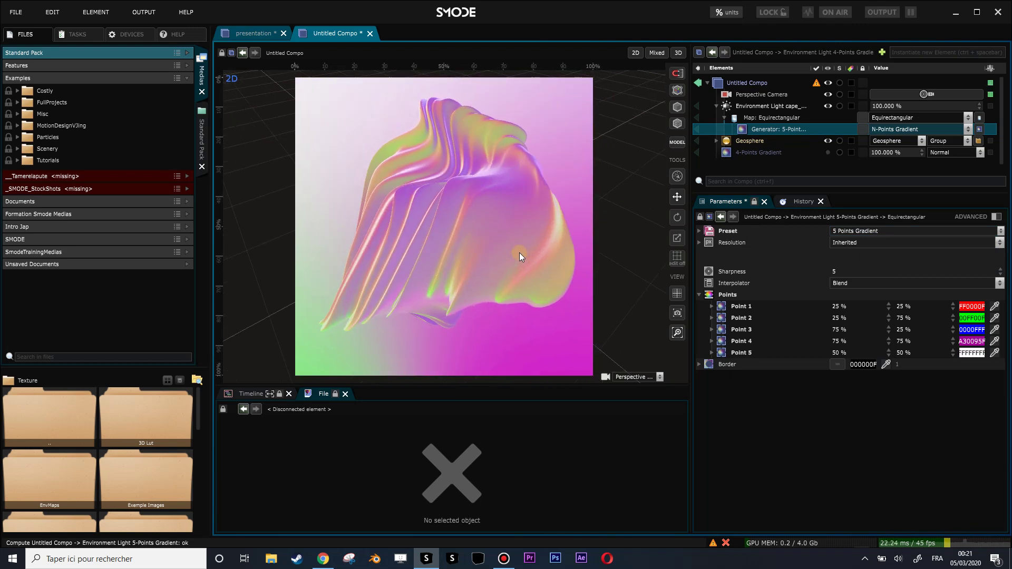
# - Switch to Chrome, play the Instagram reference video to compare its colours, and return to Smode
pyautogui.click(324, 559)
pyautogui.click(325, 560)
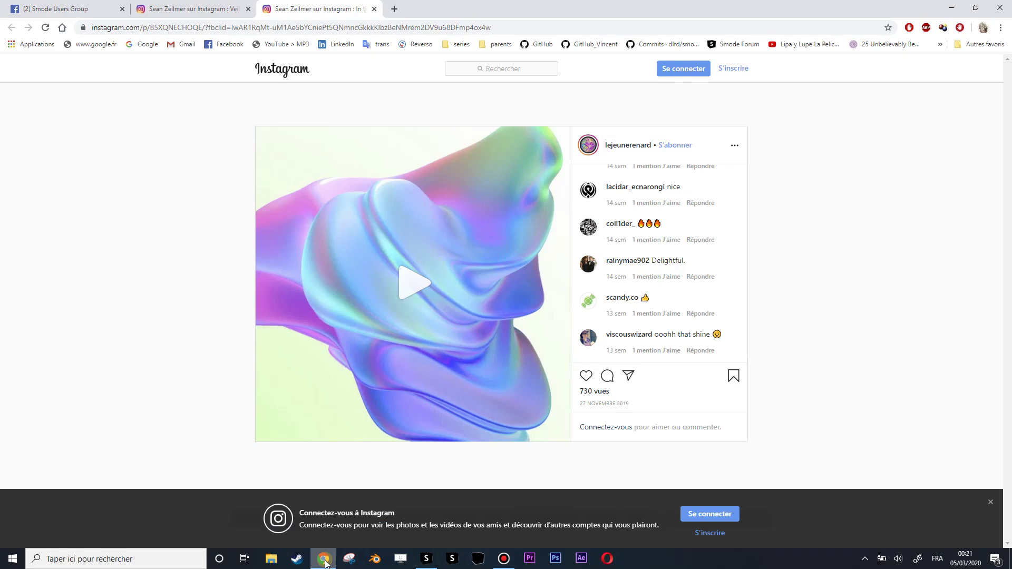
pyautogui.click(412, 294)
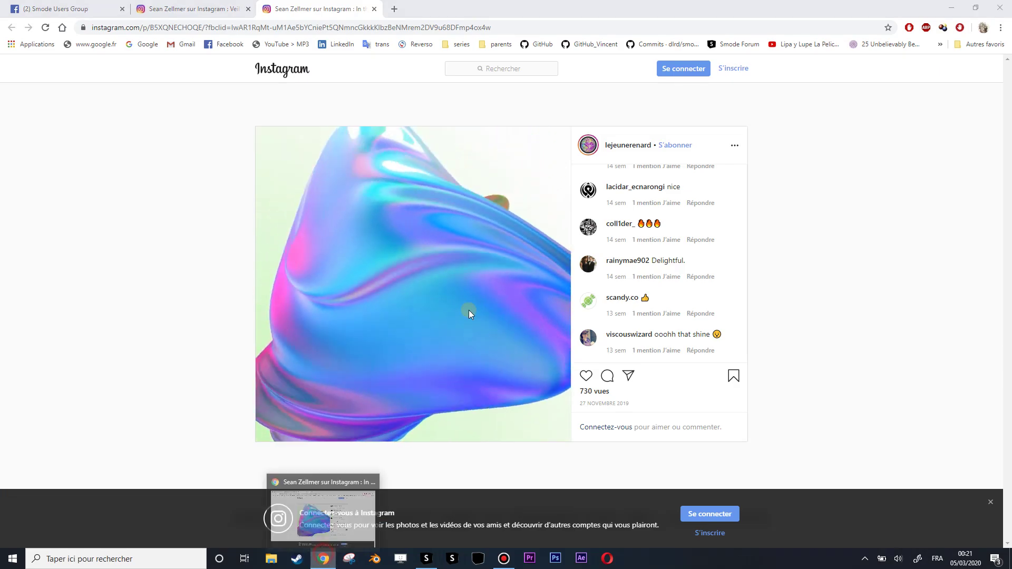
pyautogui.hotkey('alt', 'Tab')
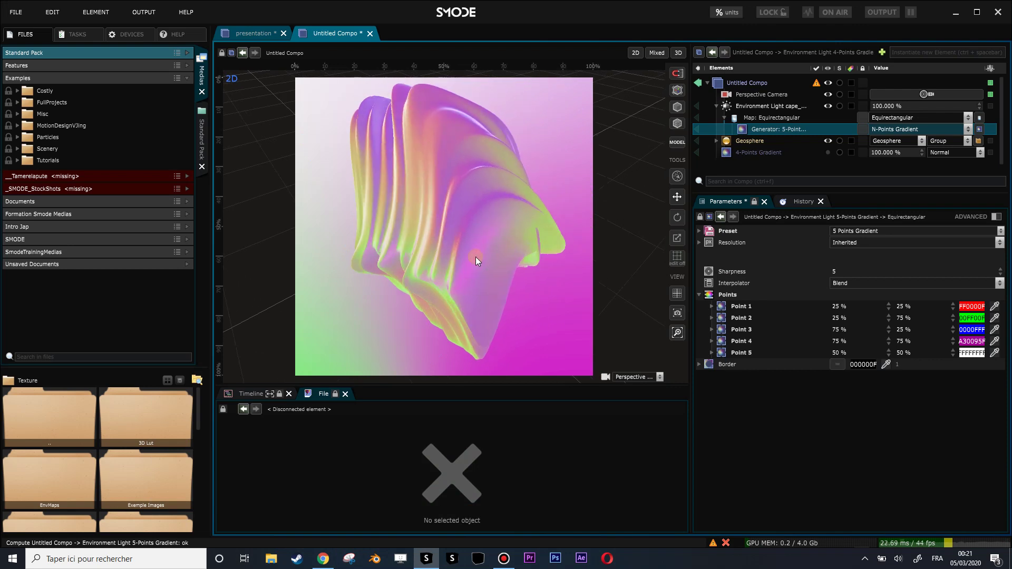
# - Set the colour of Point 5 in the environment light's gradient generator to bright cyan 00F9FF
pyautogui.click(972, 353)
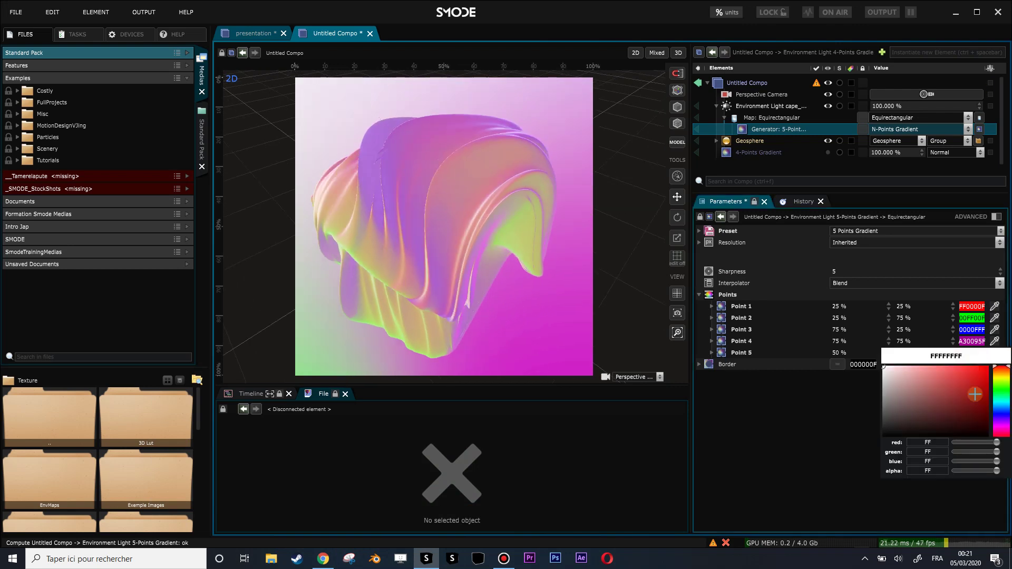
pyautogui.click(988, 381)
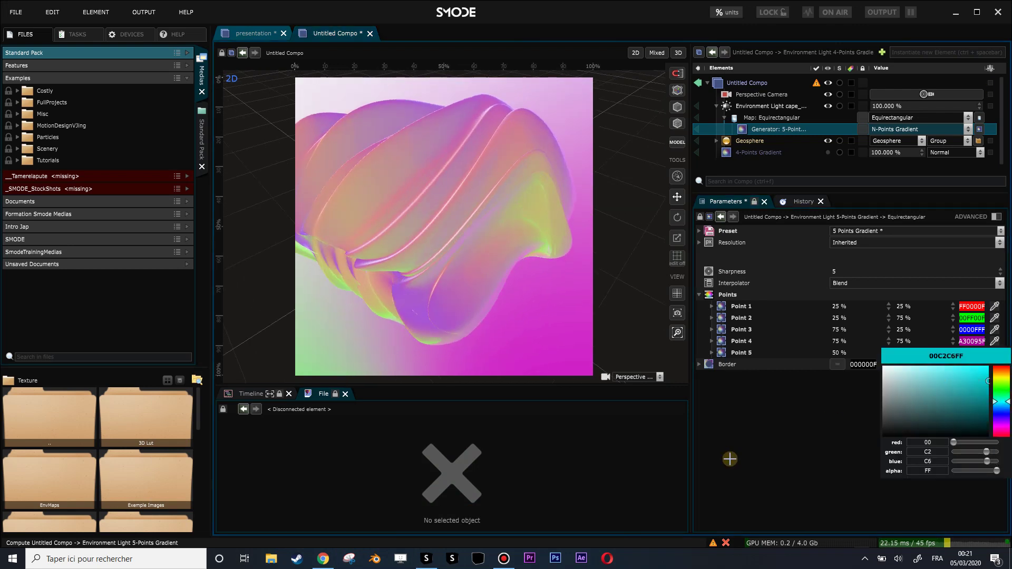
pyautogui.click(757, 448)
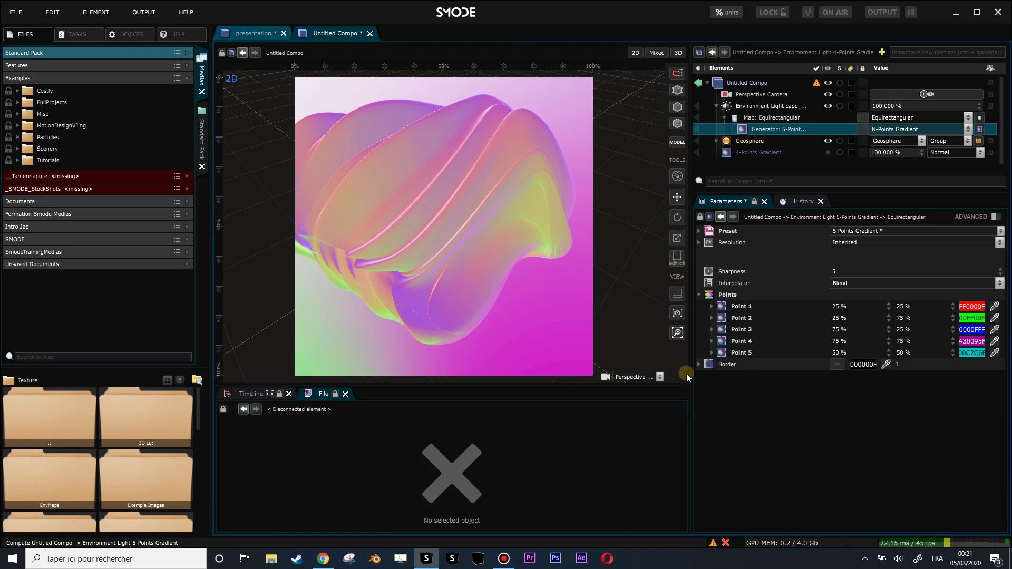
pyautogui.hotkey('ctrl', 'z')
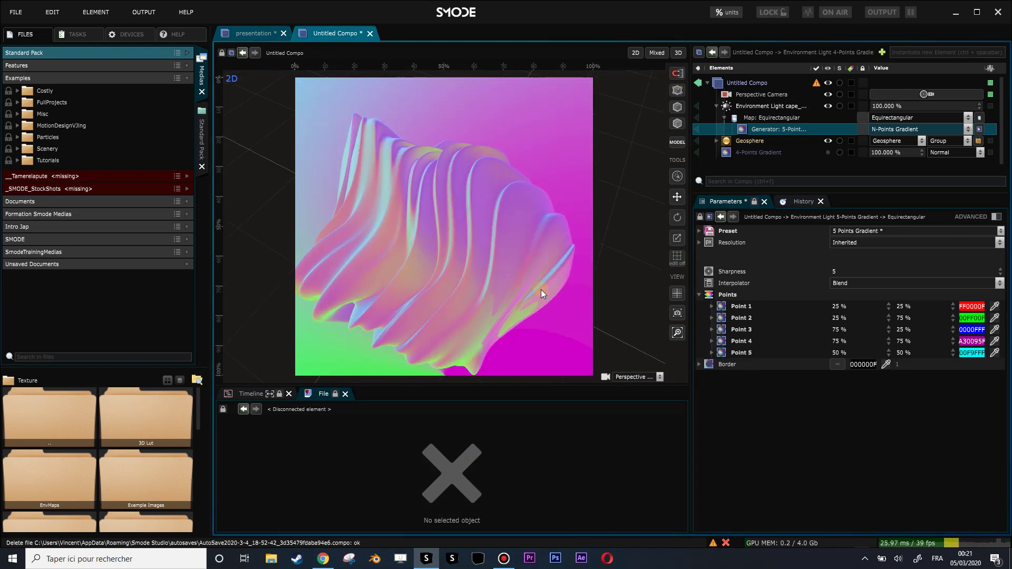
pyautogui.moveTo(679, 252); pyautogui.dragTo(490, 227)
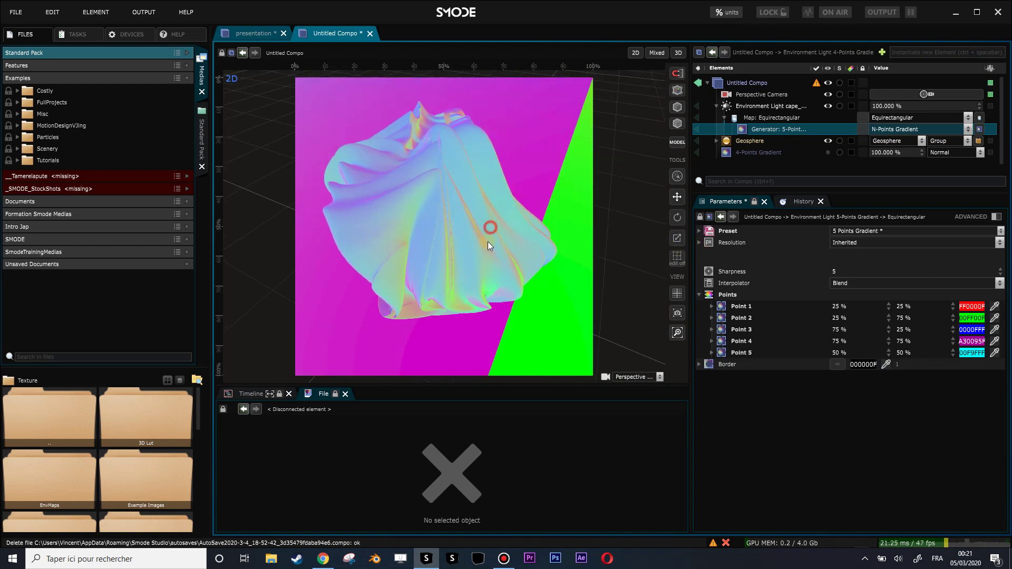
# - Check the Instagram reference in Chrome, return to Smode and turn off the environment light's skybox rendering
pyautogui.click(716, 106)
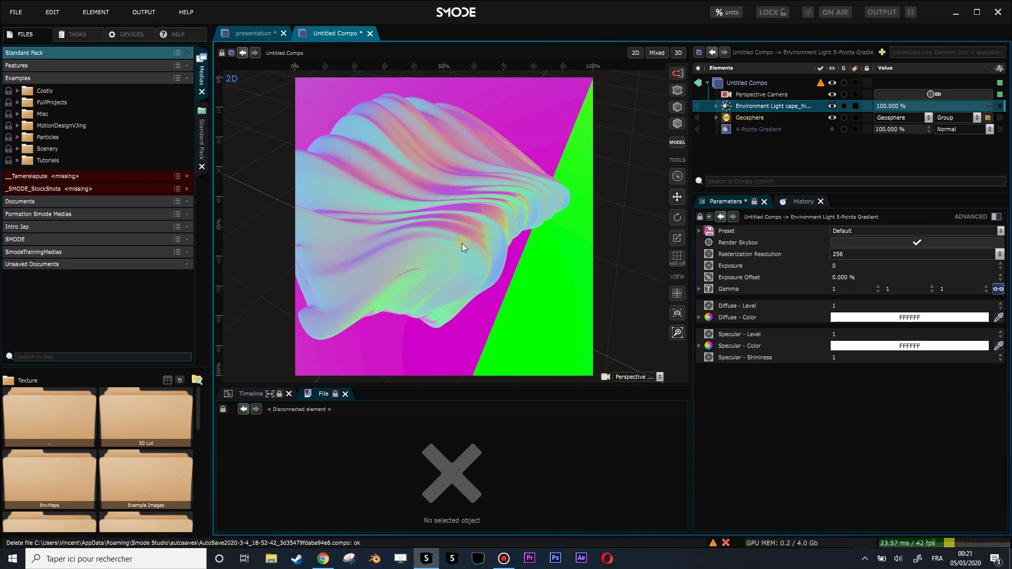
pyautogui.click(504, 260)
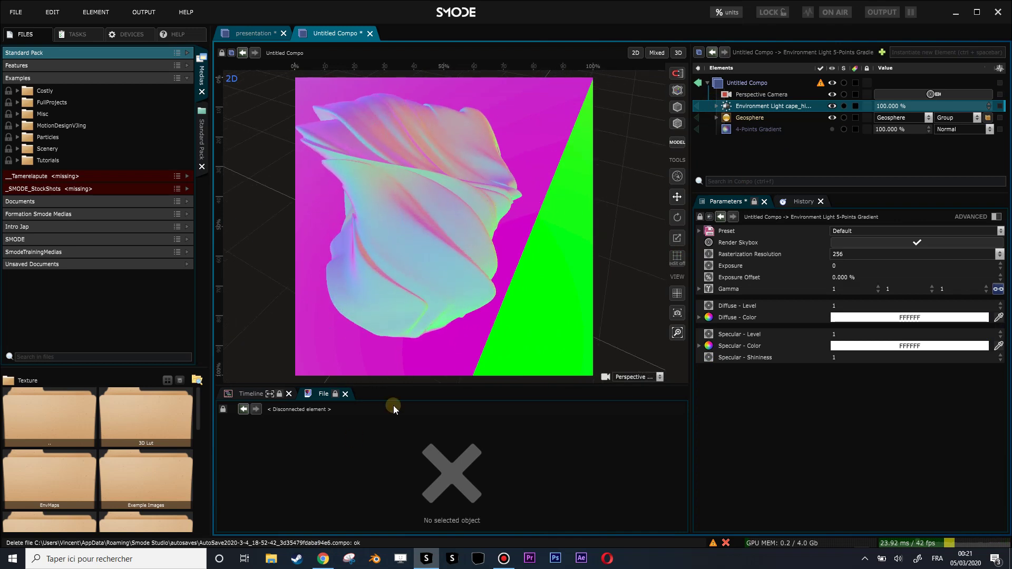
pyautogui.click(323, 558)
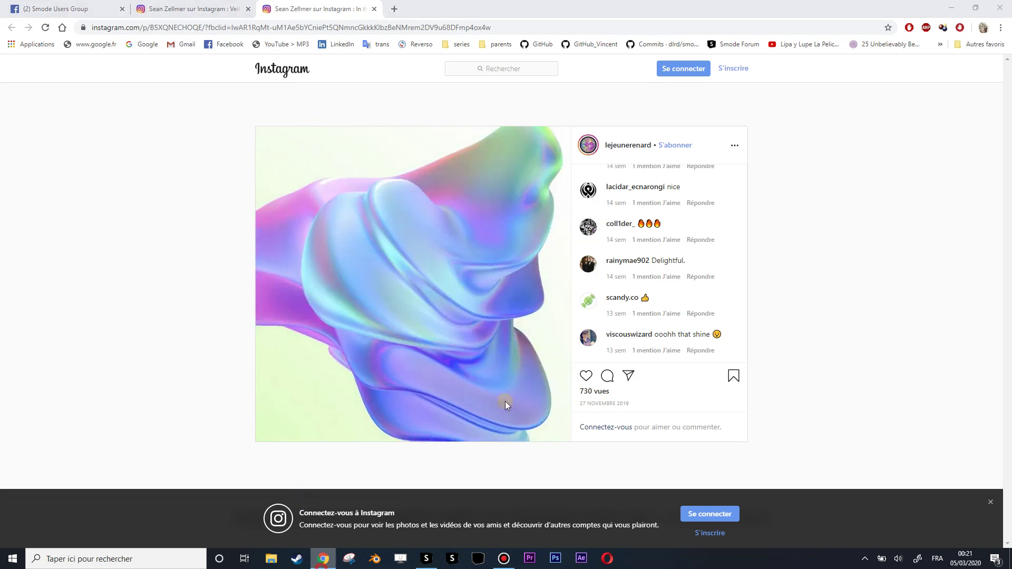
pyautogui.hotkey('alt', 'Tab')
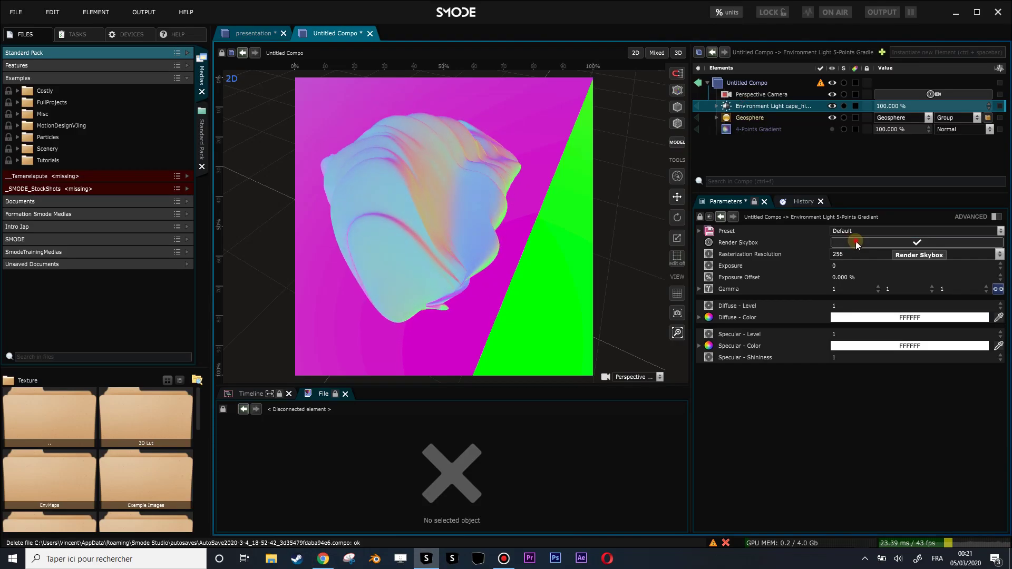
pyautogui.click(856, 241)
# - Add a Radial Gradient 2D layer and place it between the environment light and the geosphere in the element list
pyautogui.rightClick(673, 156)
pyautogui.moveTo(698, 177)
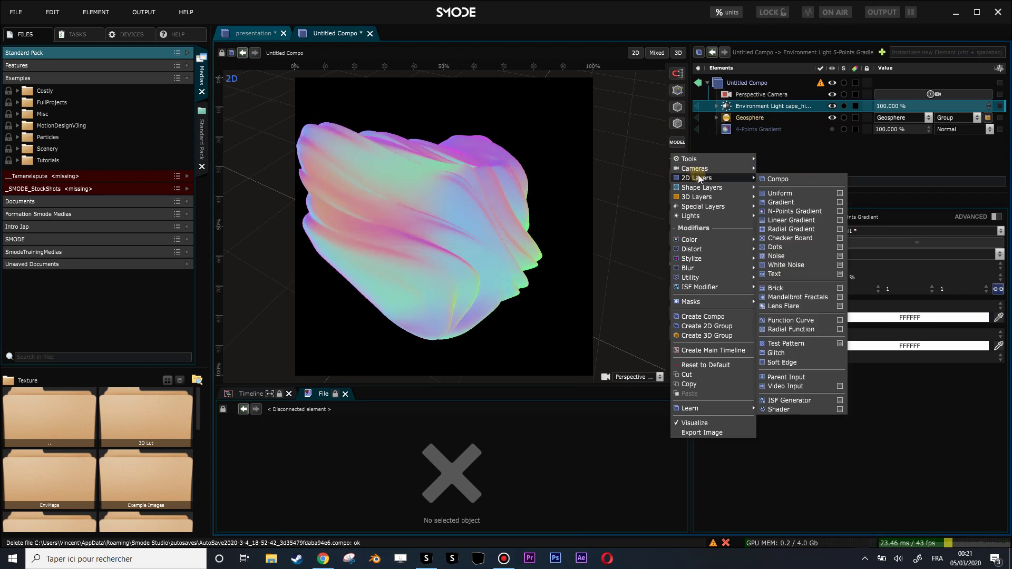
pyautogui.click(791, 230)
pyautogui.moveTo(738, 139); pyautogui.dragTo(745, 119)
# - Change the new background gradient's type to Linear and set its begin colour to pale green B9FF9DFF
pyautogui.click(909, 287)
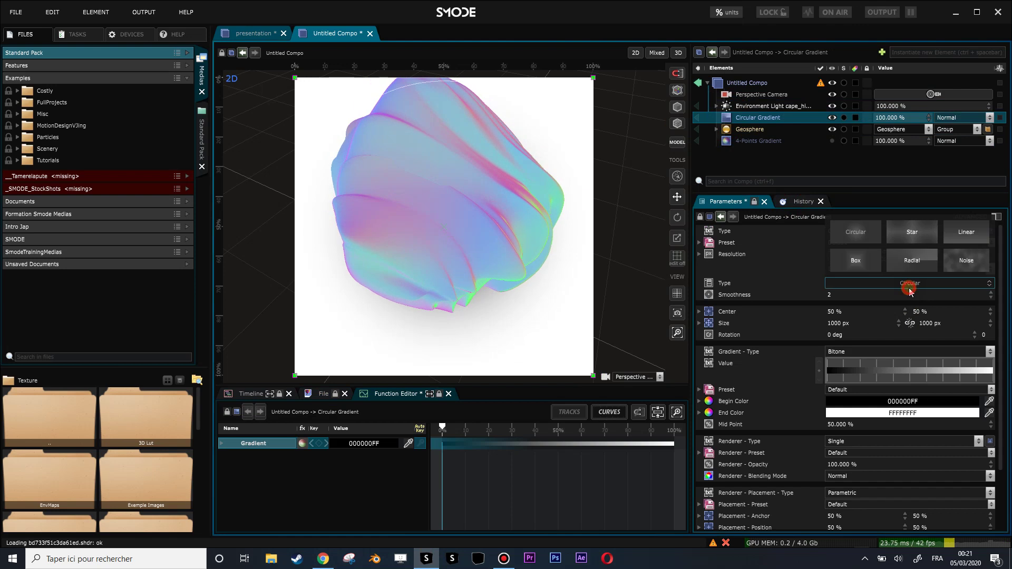
pyautogui.click(967, 236)
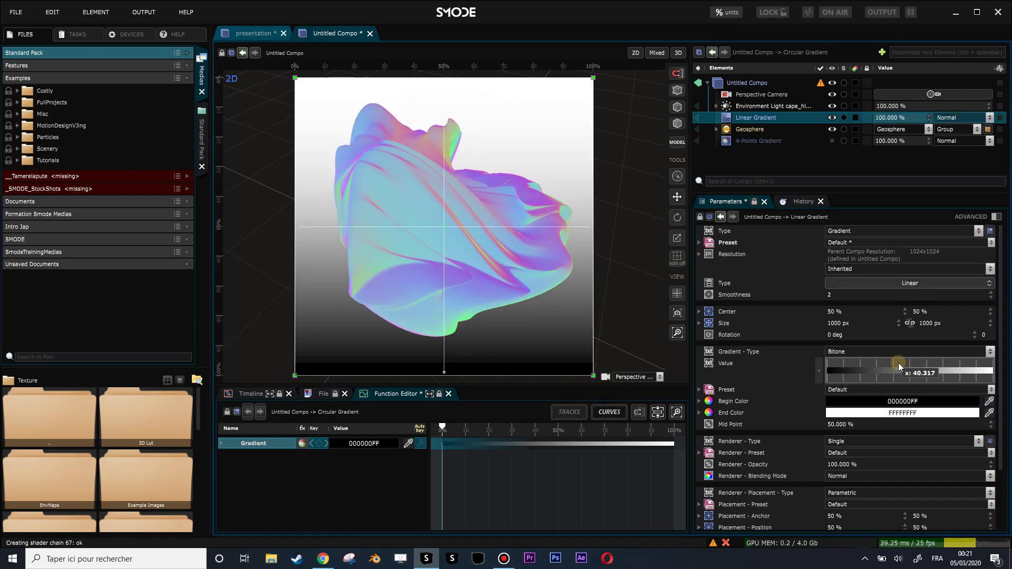
pyautogui.click(896, 403)
pyautogui.moveTo(947, 441); pyautogui.dragTo(947, 434)
pyautogui.moveTo(865, 422); pyautogui.dragTo(859, 400)
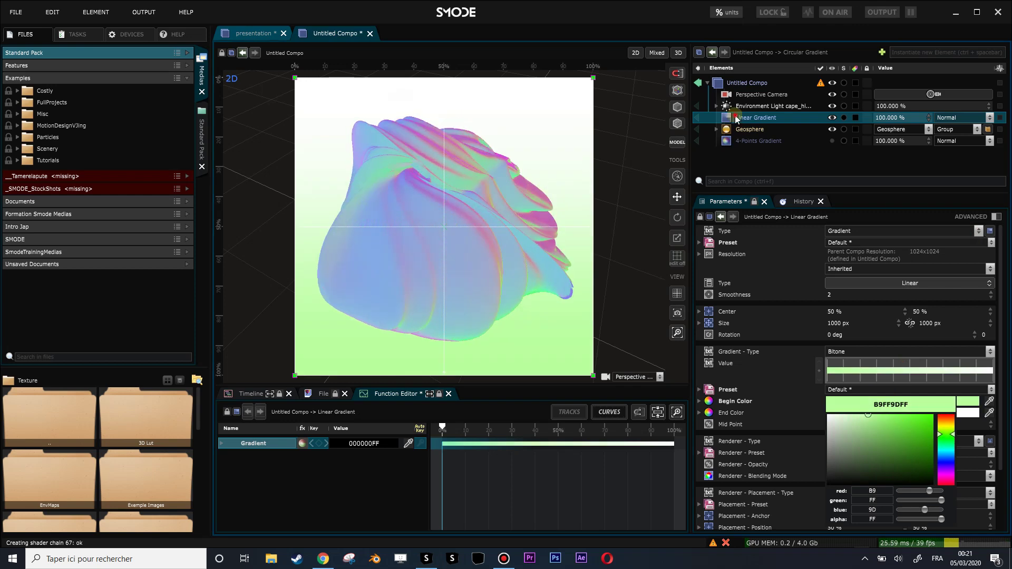
# - Set the linear gradient's placement rotation to 90 degrees
pyautogui.scroll(-2, 879, 478)
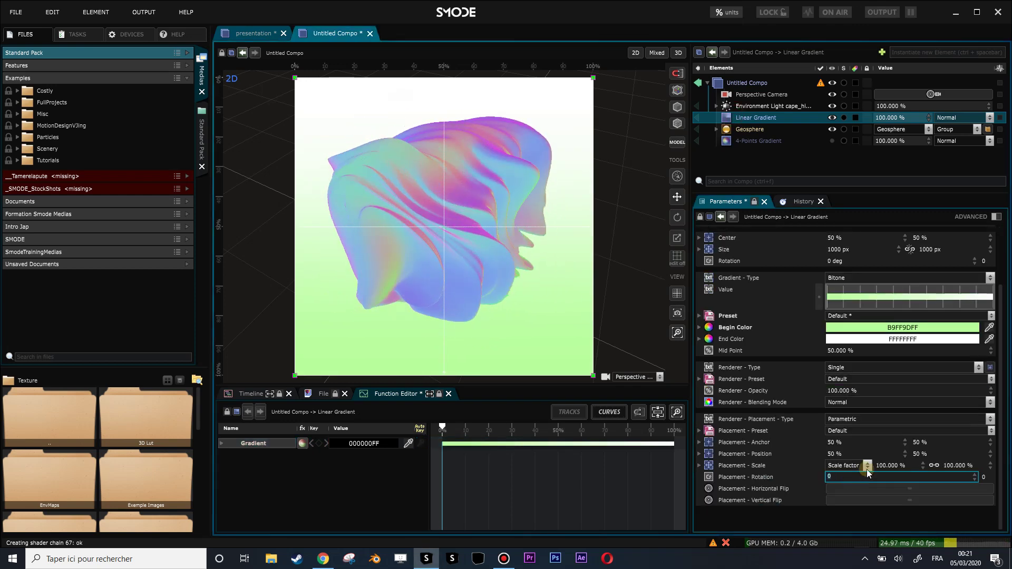
pyautogui.write('90')
pyautogui.press('Return')
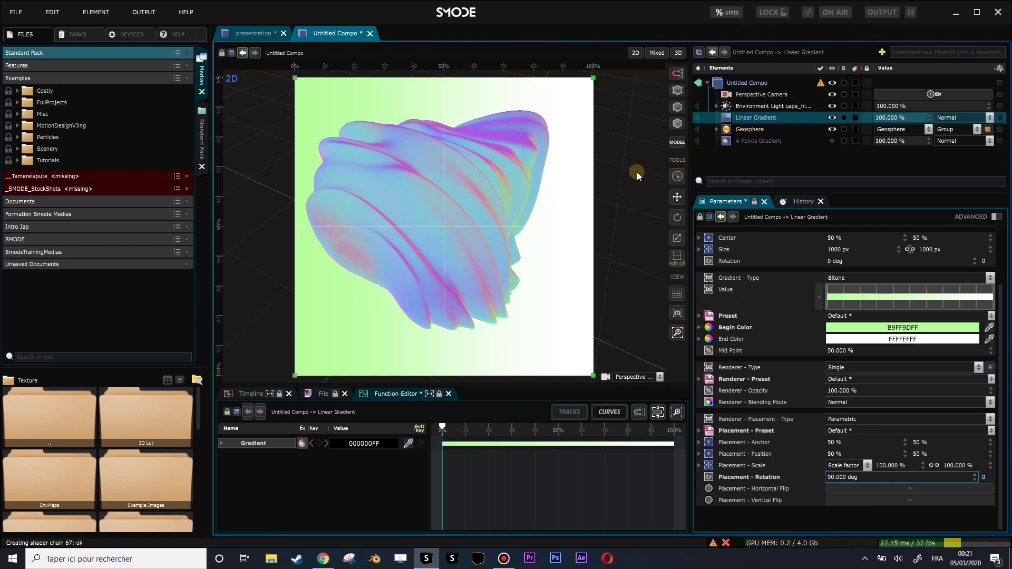